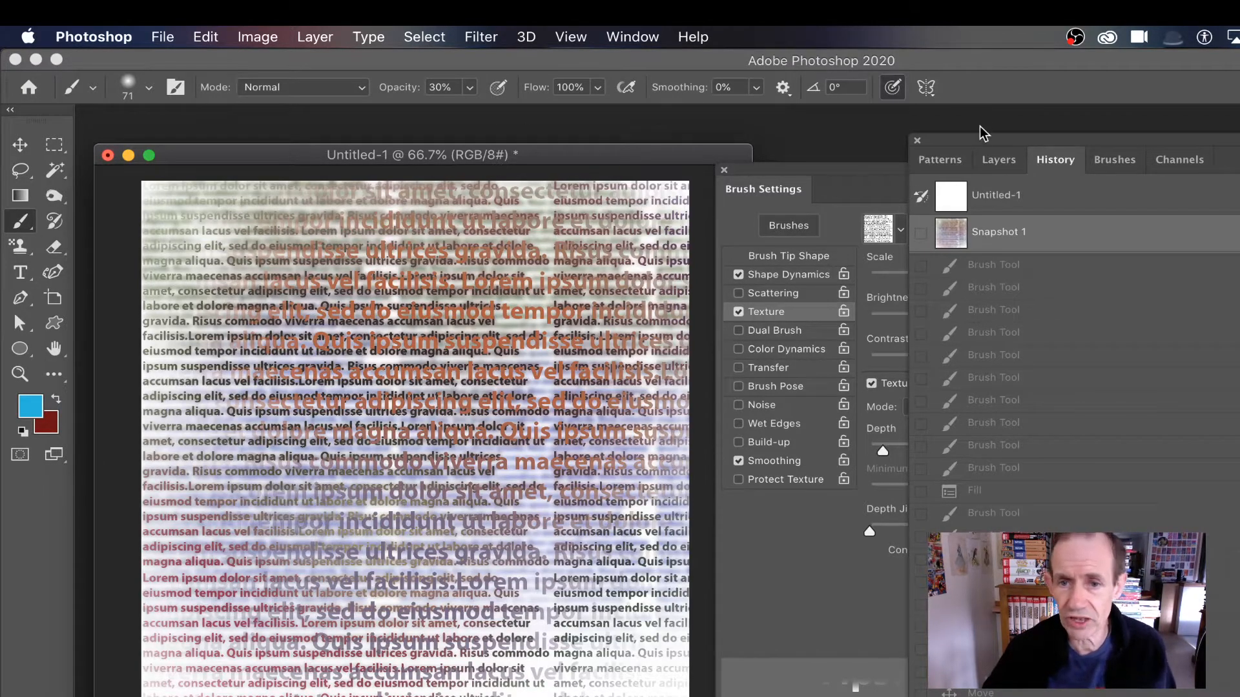
Revert to the blank Untitled-1 snapshot and draw a Myriad Pro Bold 18 pt Lorem ipsum text box across nearly the whole canvas.
left_click(1007, 199)
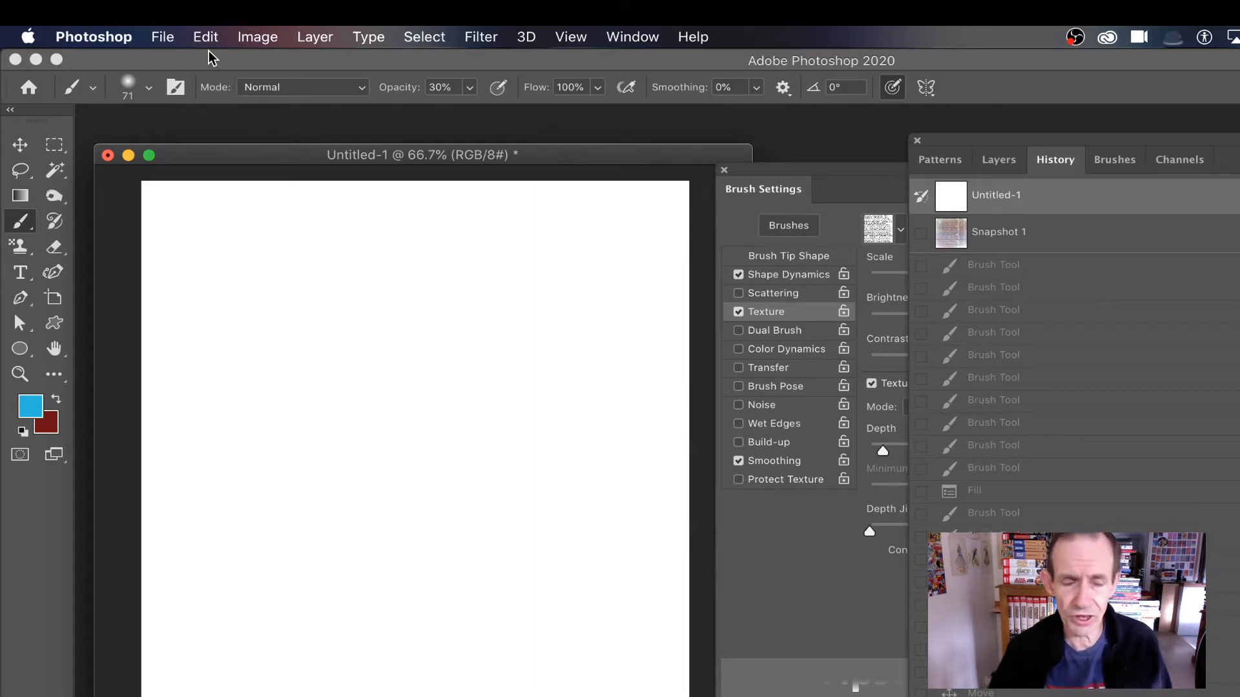
left_click(21, 273)
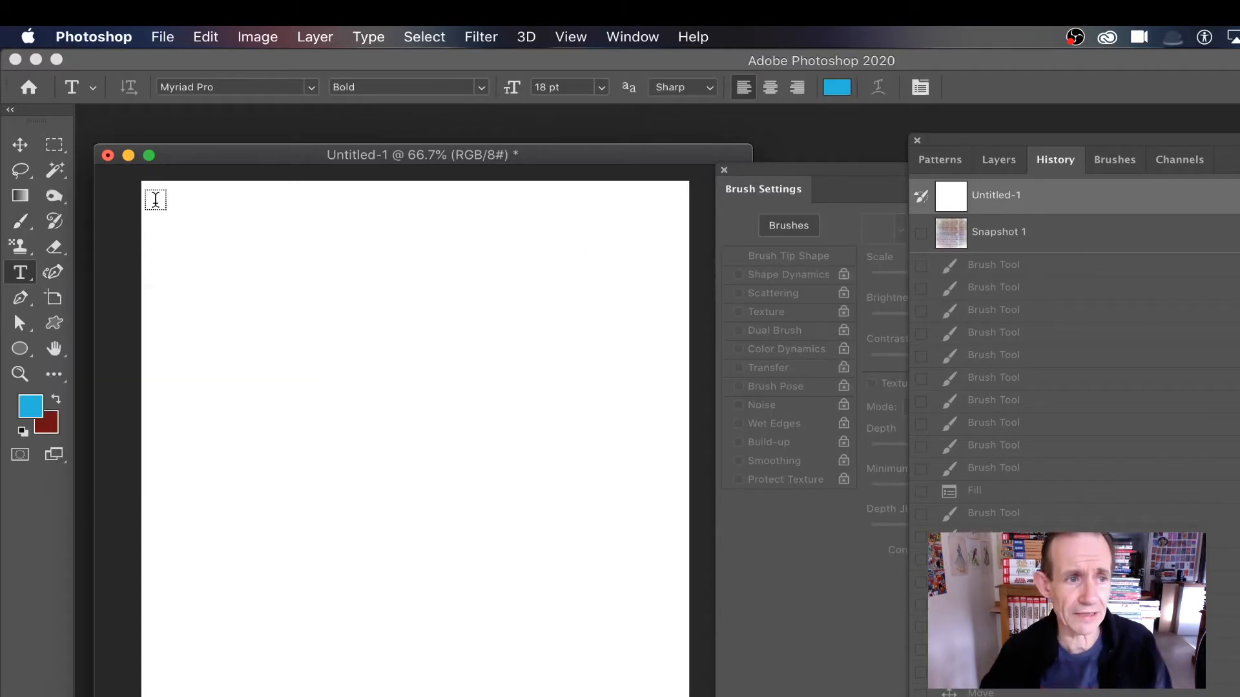
left_click_drag(150, 190, 680, 692)
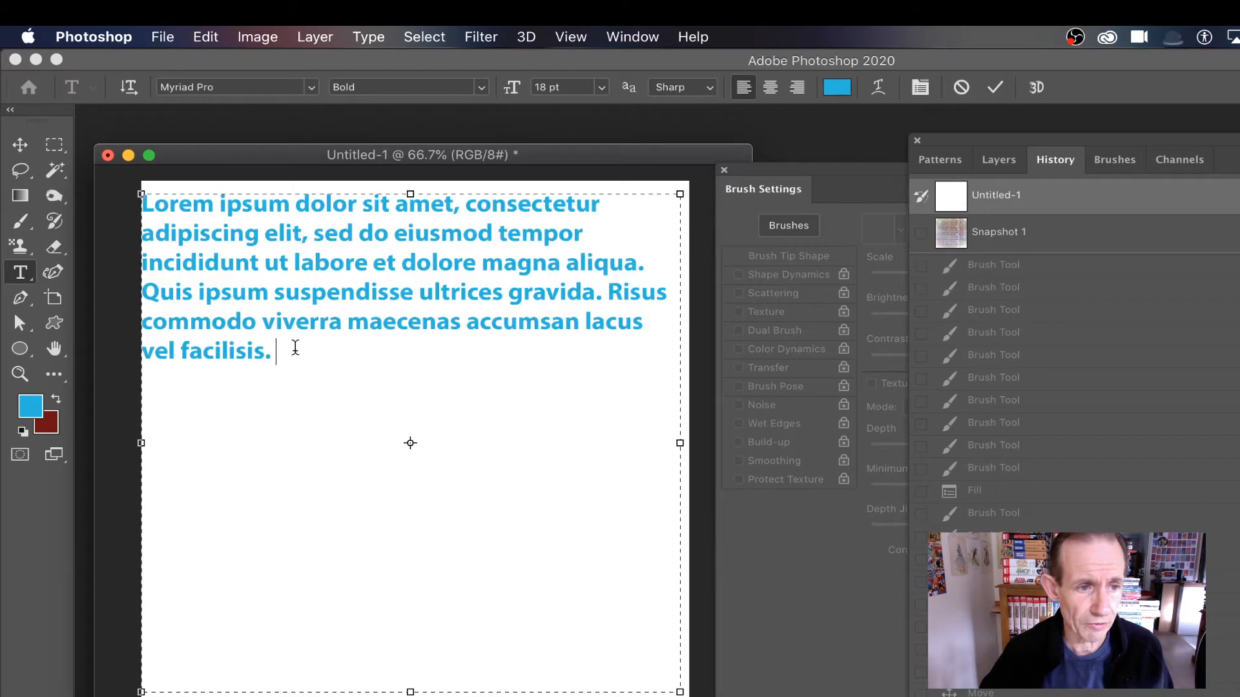
Set the Lorem ipsum text's color to near-black, hex 110000.
left_click(35, 406)
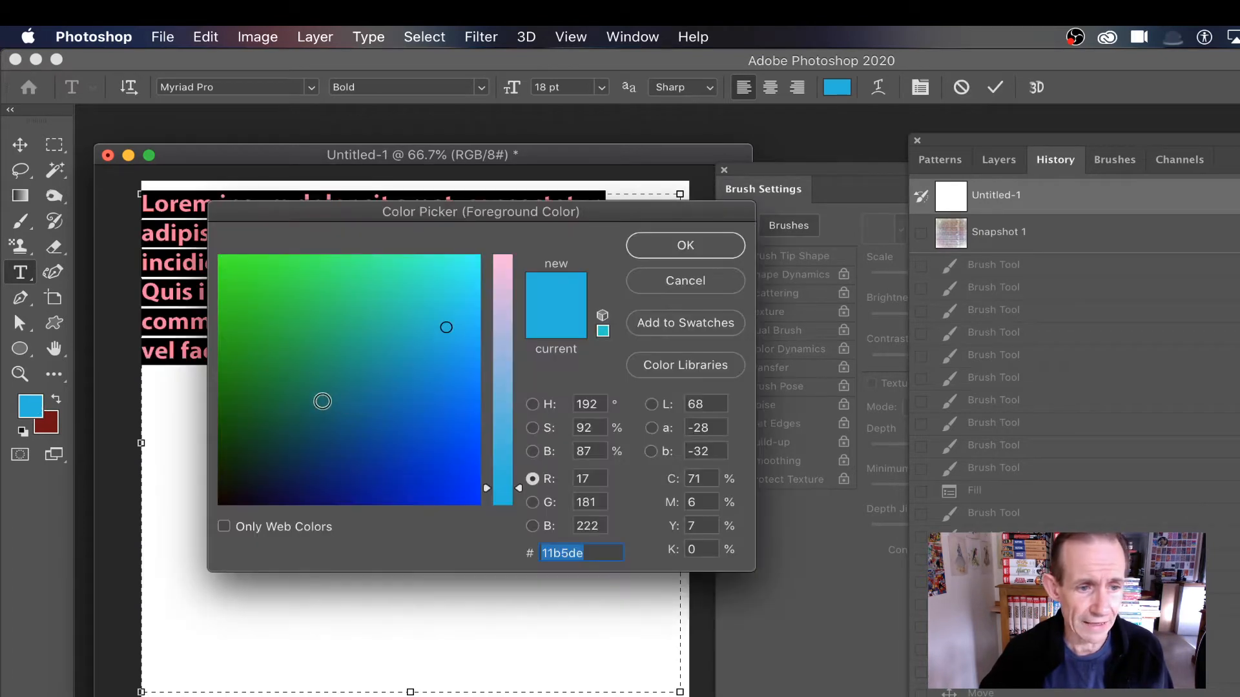
type("110000")
left_click(706, 246)
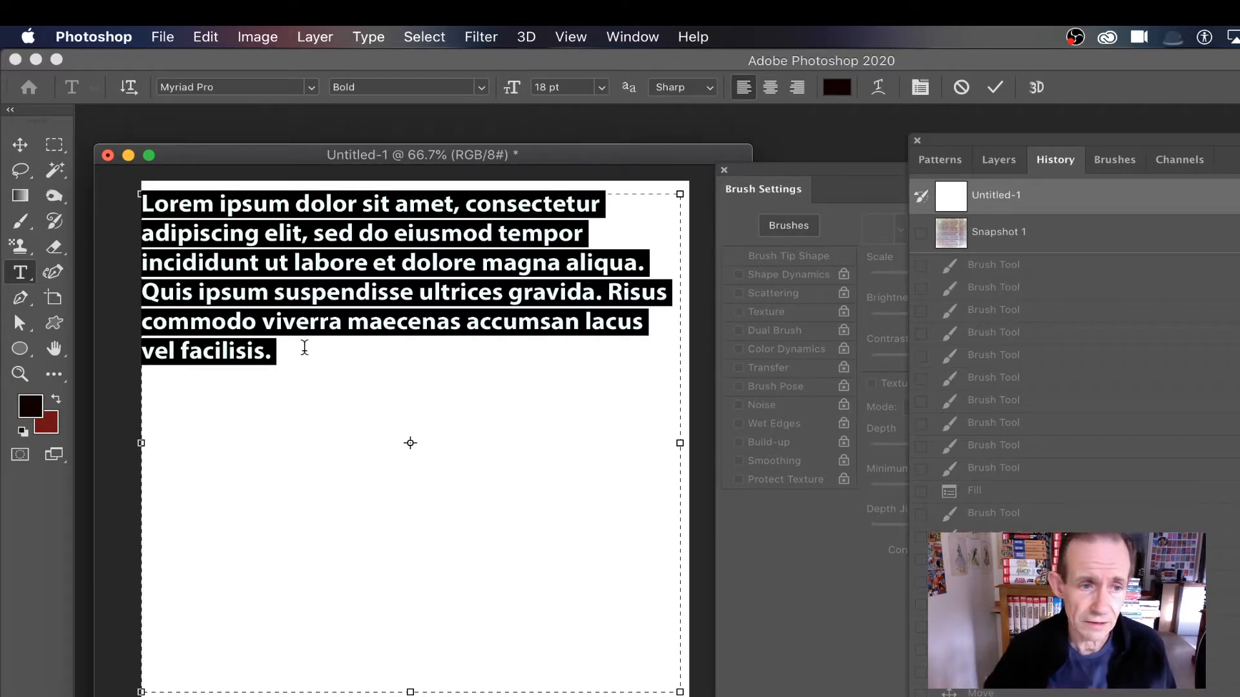
Copy the Lorem ipsum paragraph and paste it repeatedly after itself until the text box is full, then commit the text.
left_click_drag(304, 347, 110, 216)
key("super+c")
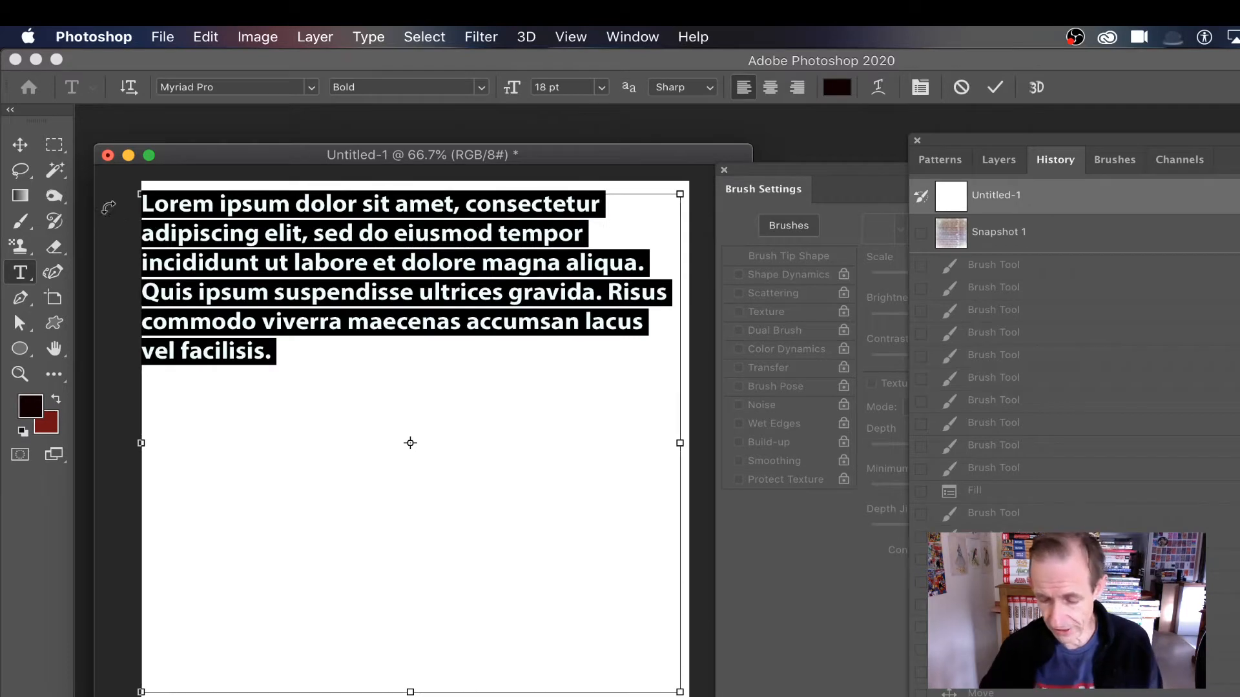
left_click(304, 352)
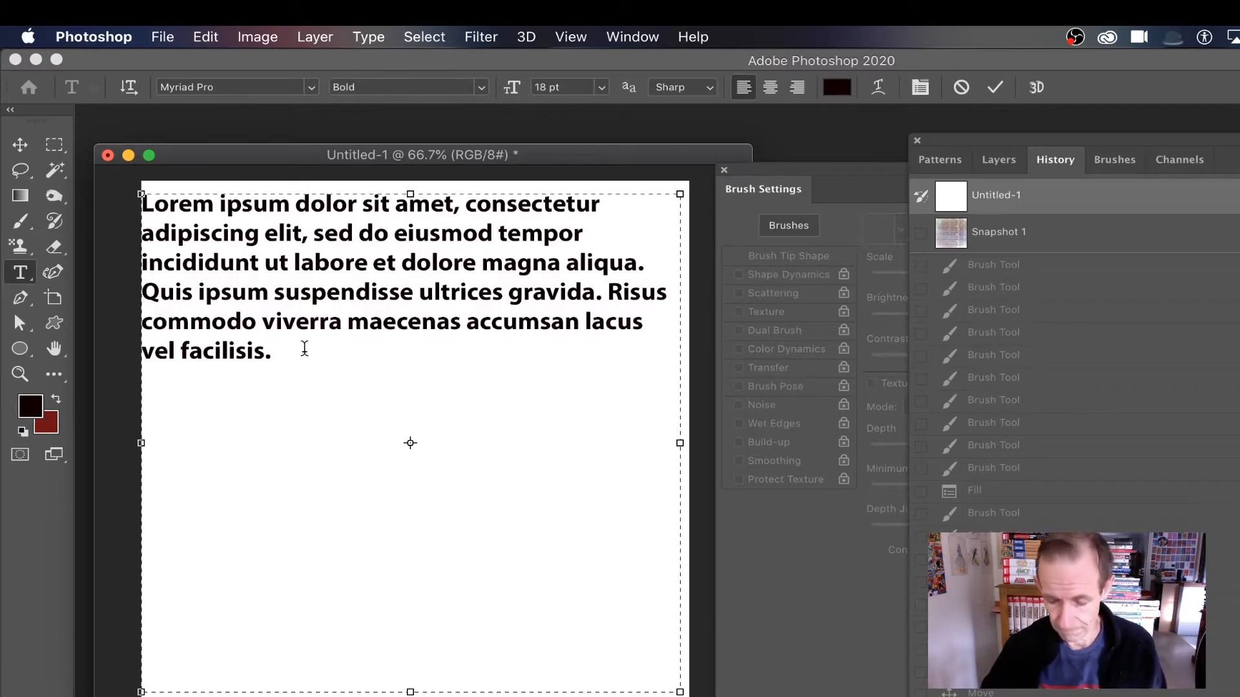
key("super+v")
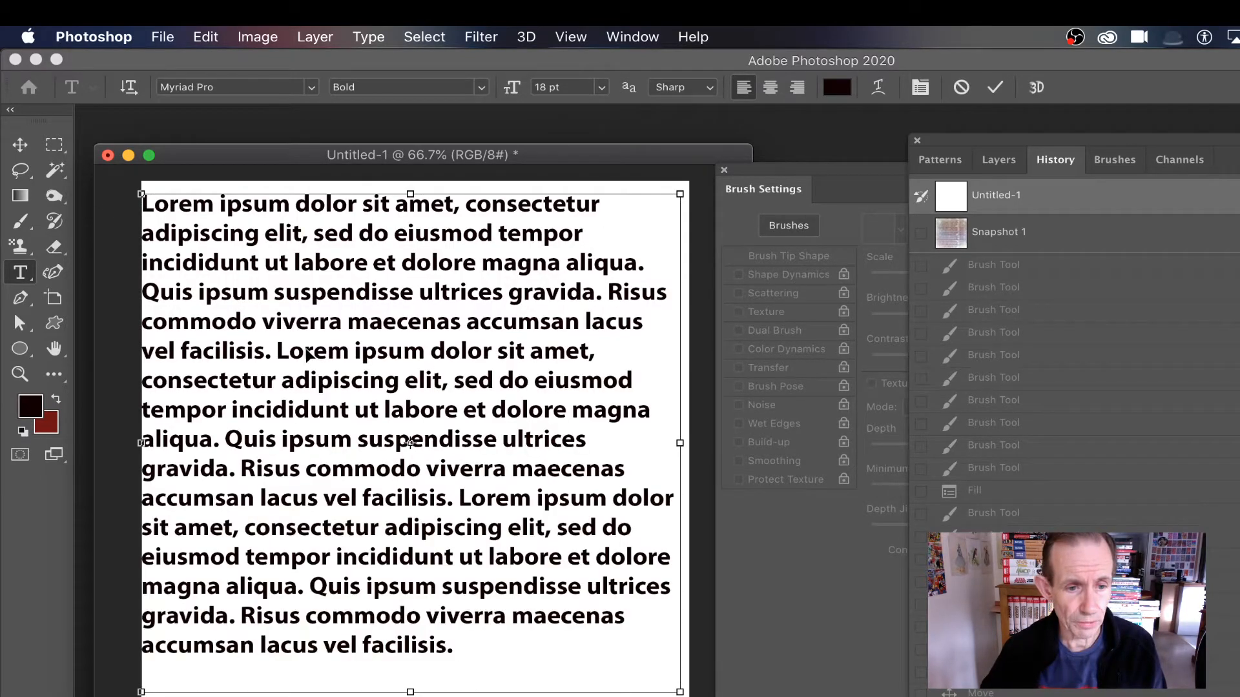
key("super+v")
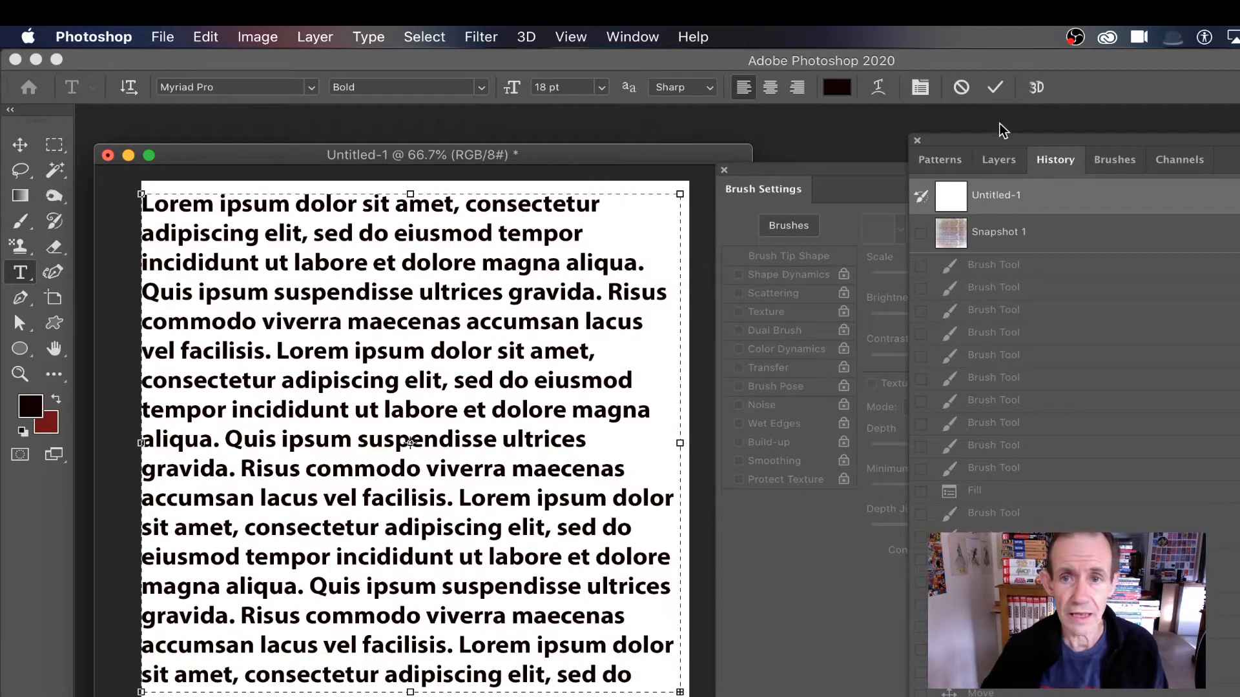
left_click(995, 87)
Move the text block up to the canvas edge and stretch it to about 101% width and 104% height to fill the canvas.
left_click(15, 145)
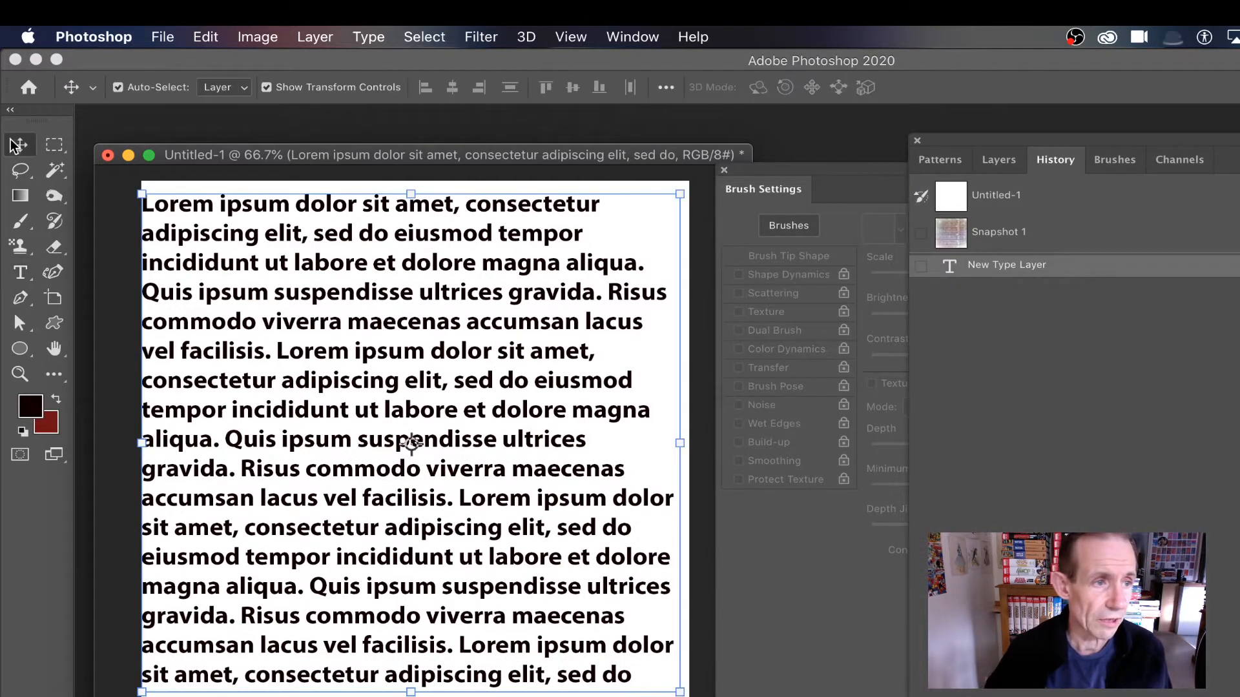
left_click_drag(184, 210, 187, 201)
left_click_drag(683, 683, 689, 696)
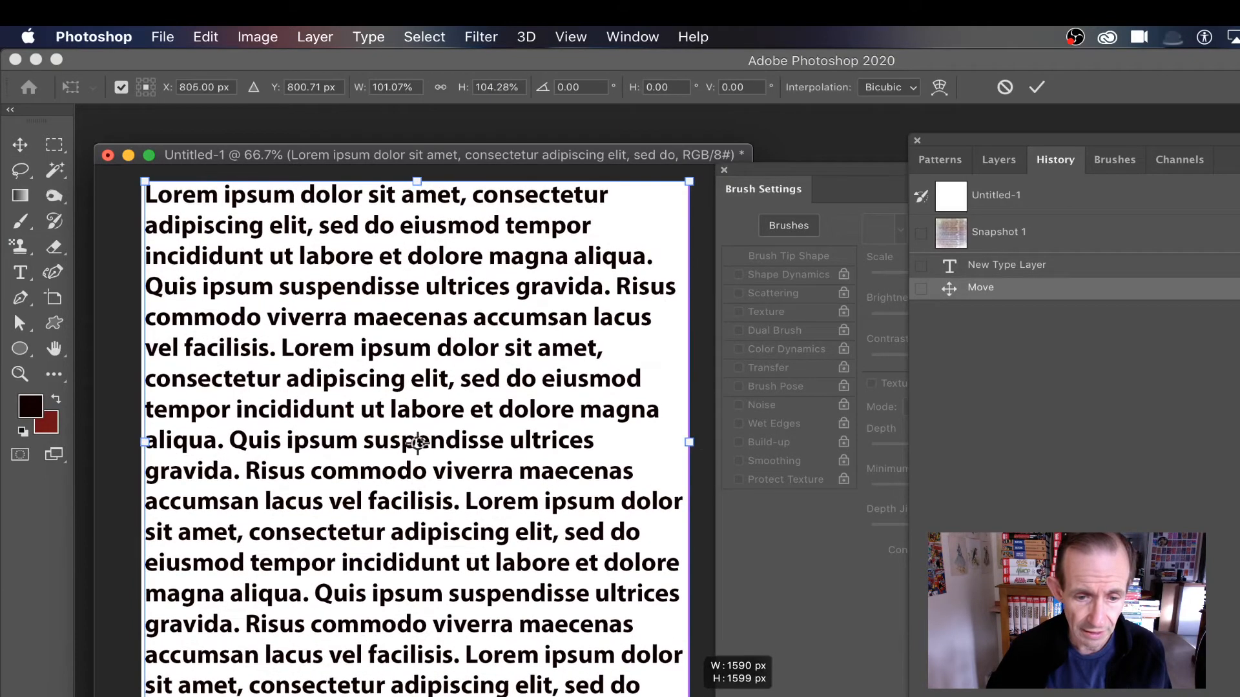
key("Return")
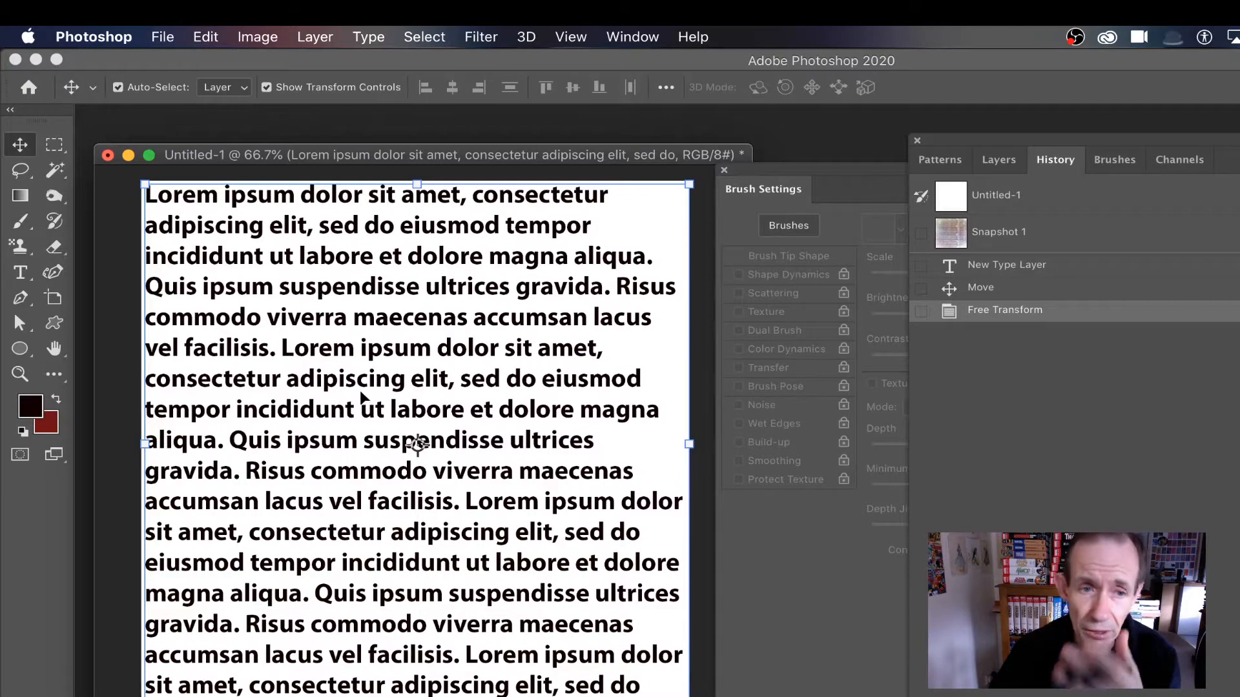
Try a Liquify forward warp on the text with a 1230 brush, pushing its middle diagonally toward the upper-left corner.
left_click(481, 36)
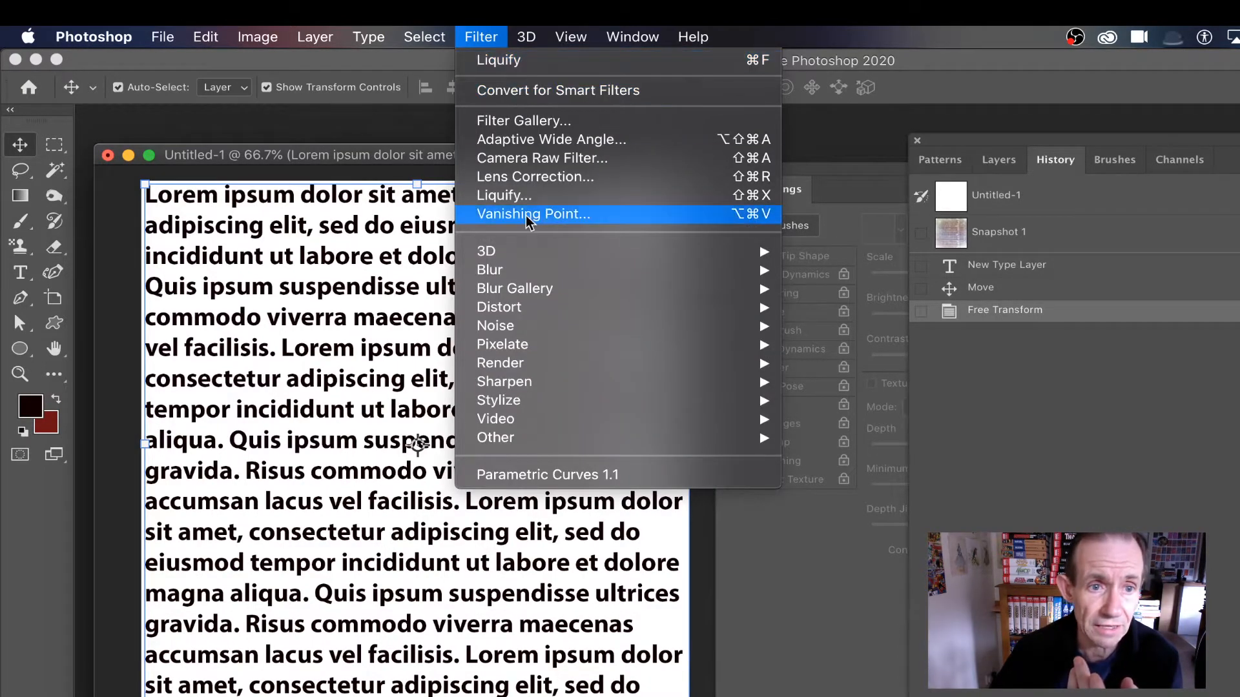
left_click(536, 195)
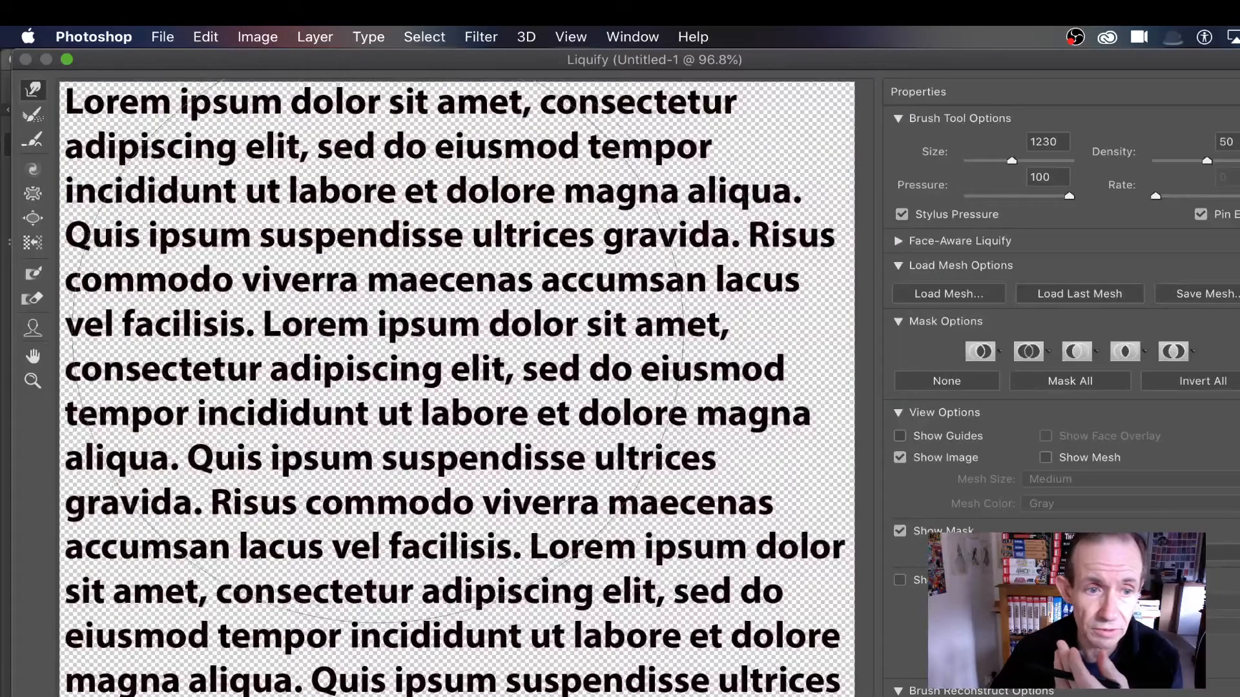
mouse_move(504, 426)
left_mouse_down()
mouse_move(431, 342)
mouse_move(342, 278)
left_mouse_up()
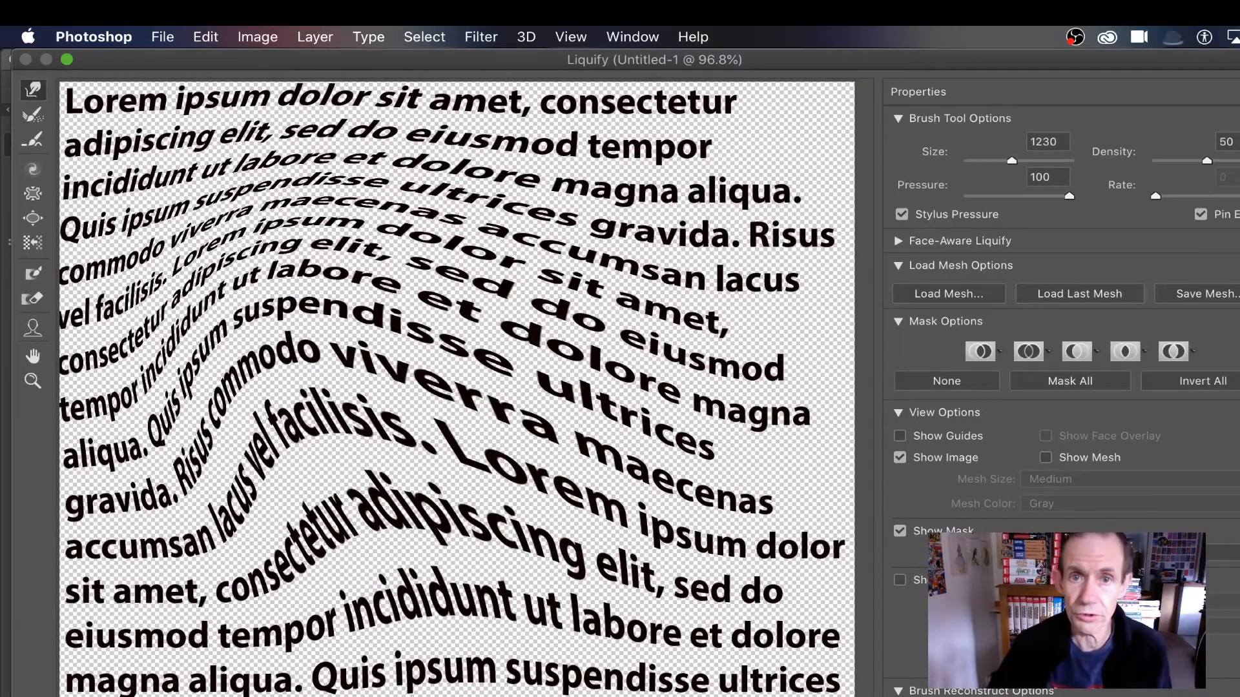
key("Escape")
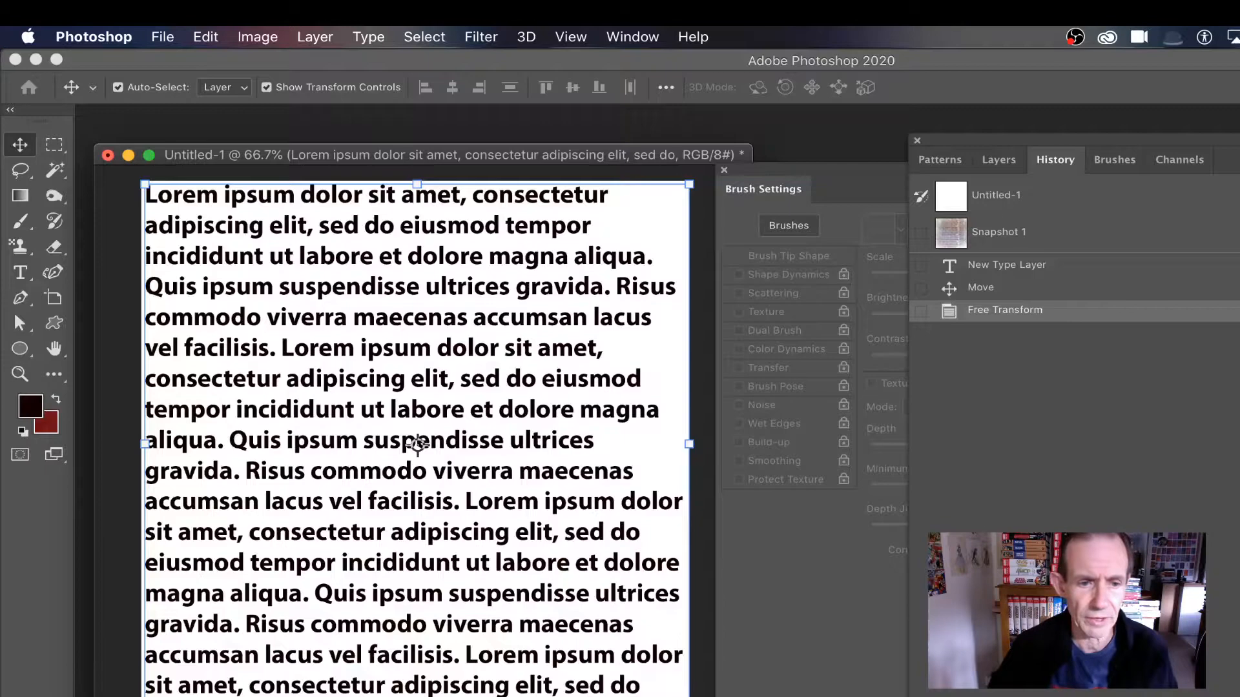
Flatten the image and define the whole text canvas as a pattern.
left_click(317, 39)
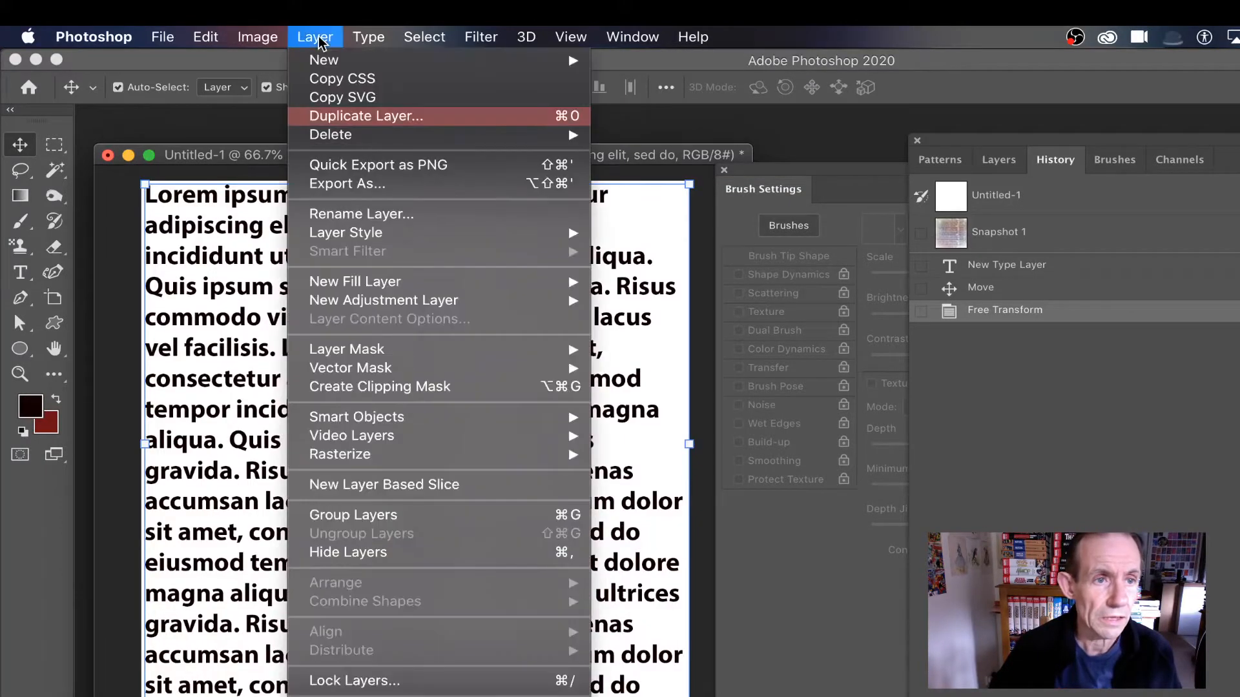
left_click(349, 696)
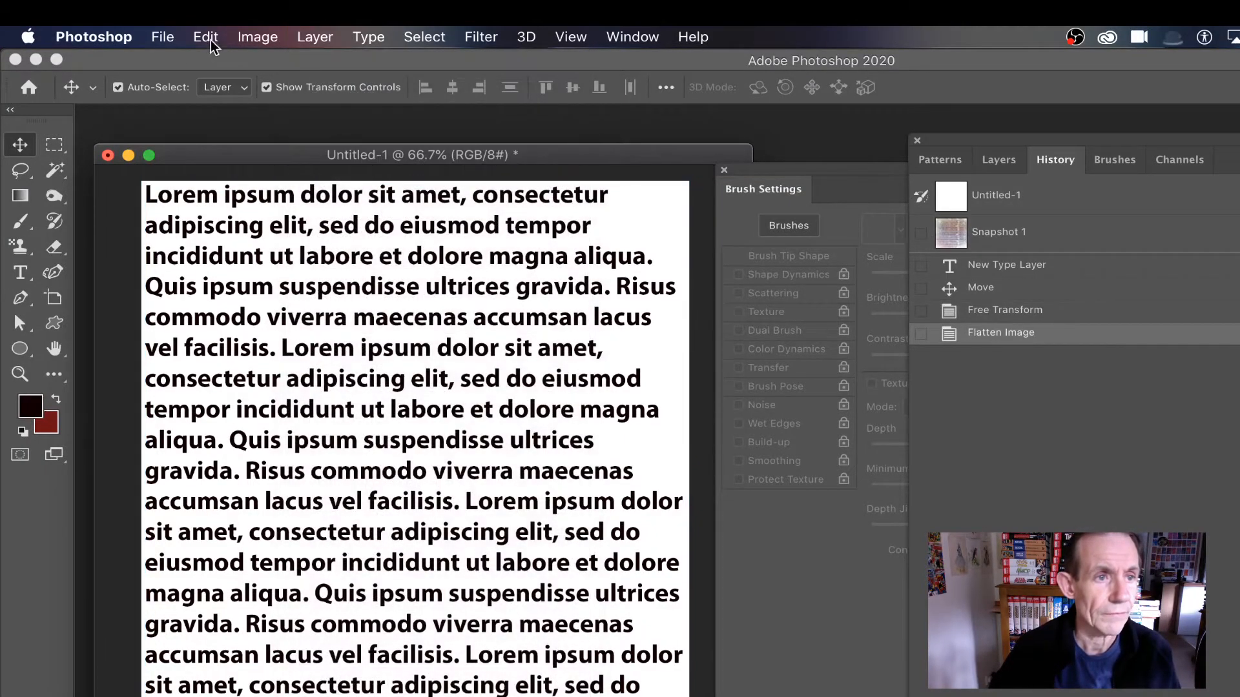
left_click(208, 40)
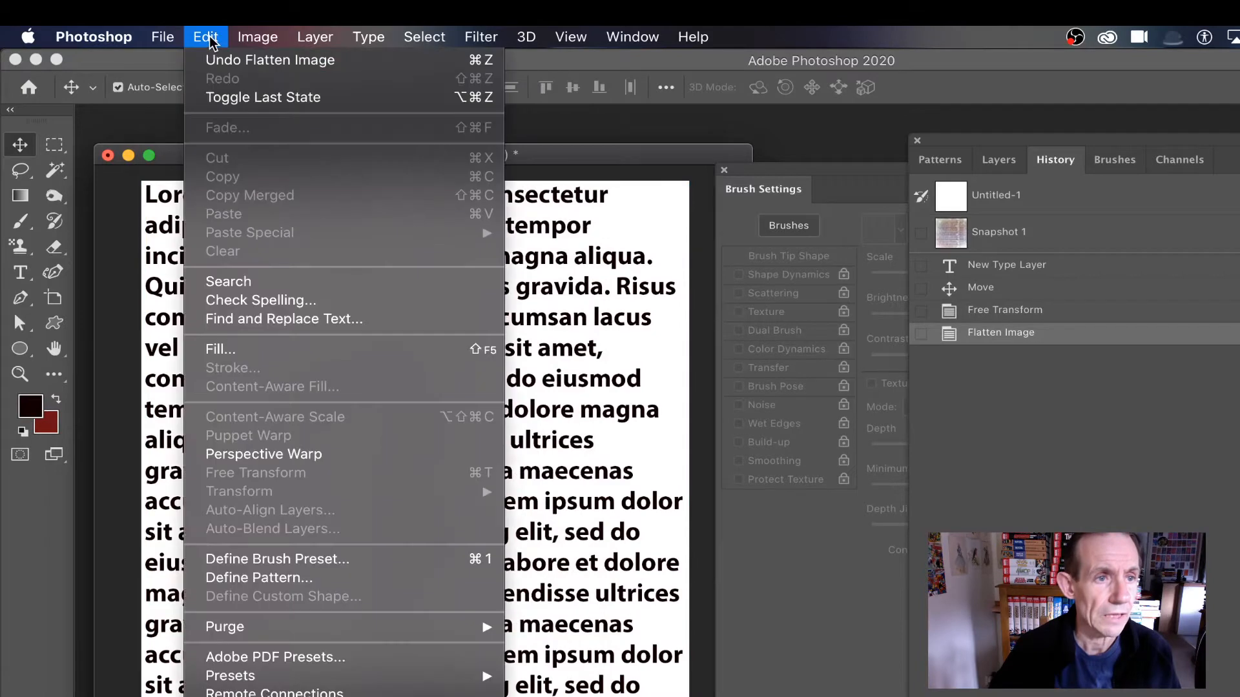
left_click(266, 578)
left_click(684, 348)
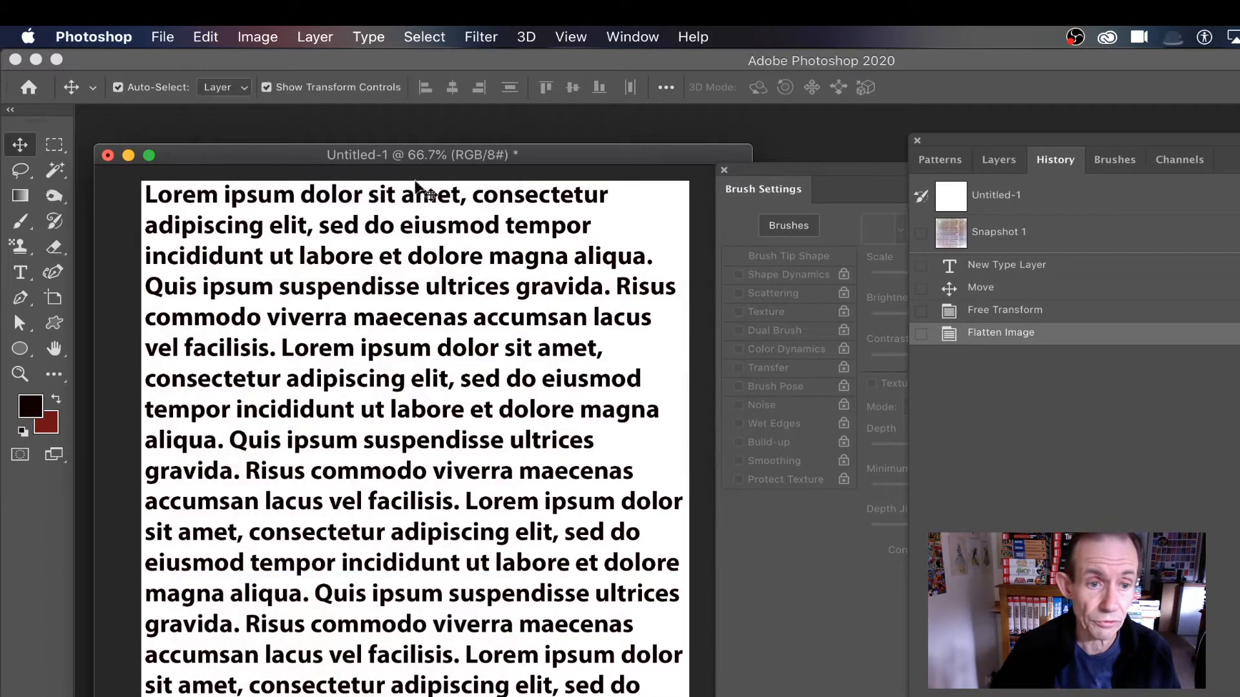
left_click(206, 38)
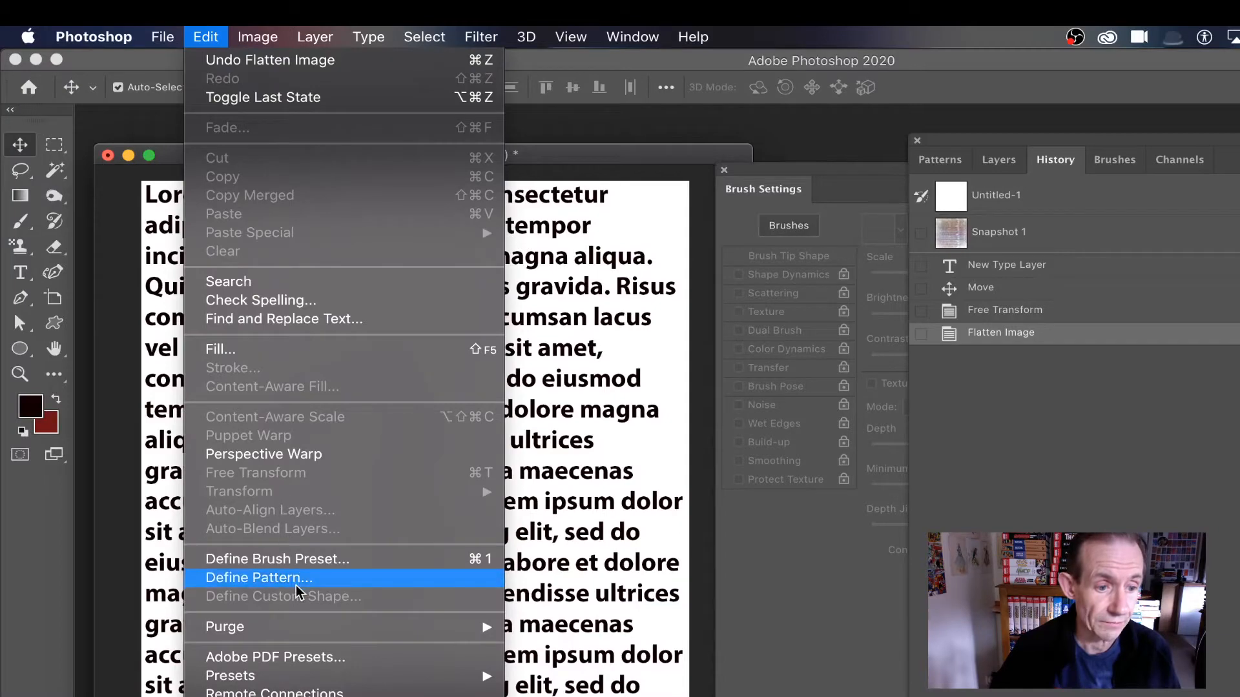
left_click(304, 560)
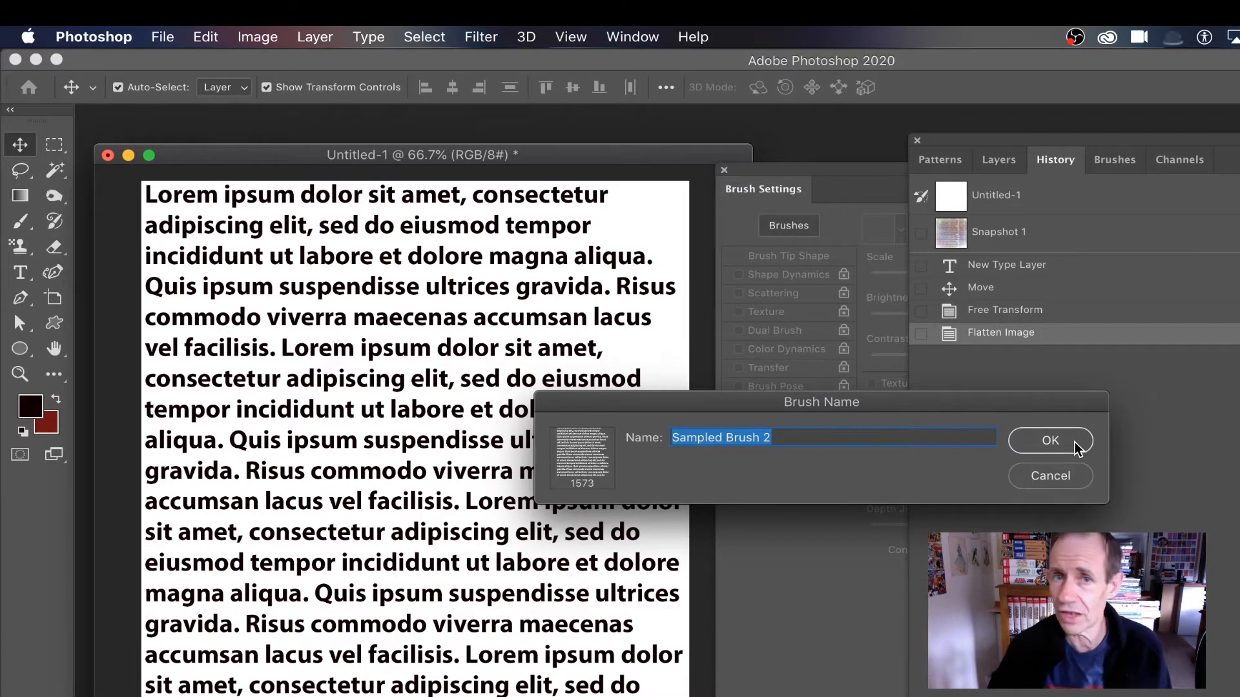
left_click(1059, 476)
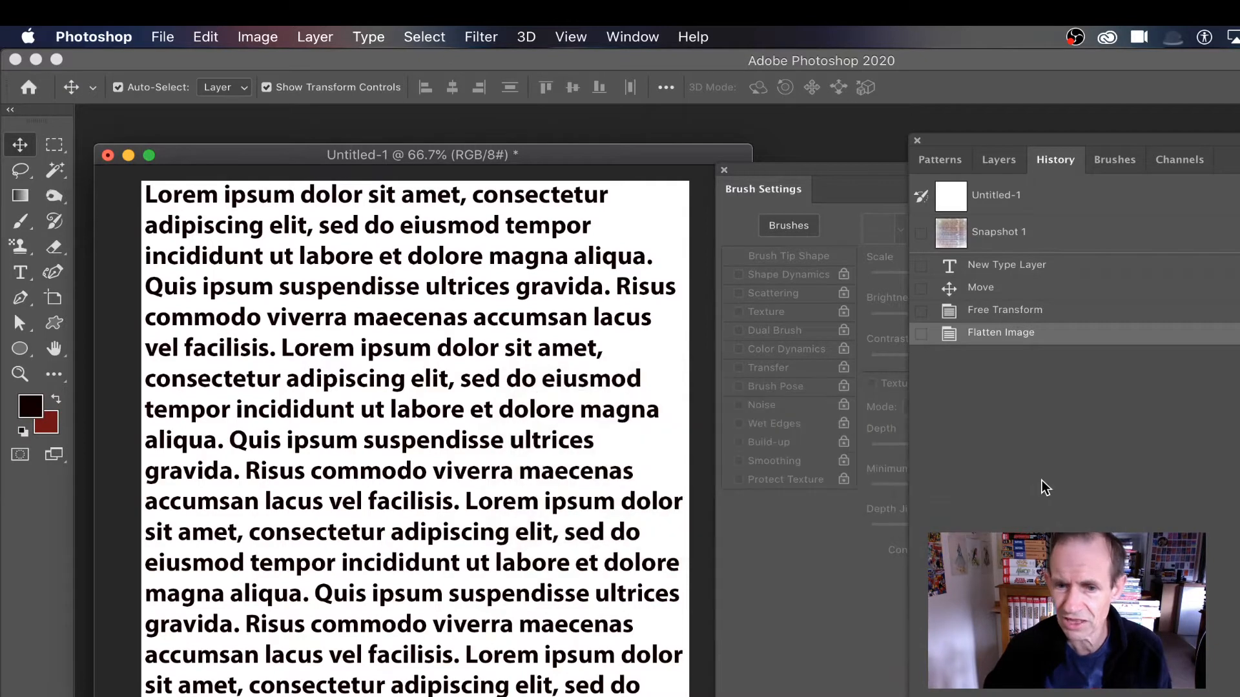
Switch to the Brush tool and raise its opacity to 100%, keeping the Normal blend mode.
left_click(22, 227)
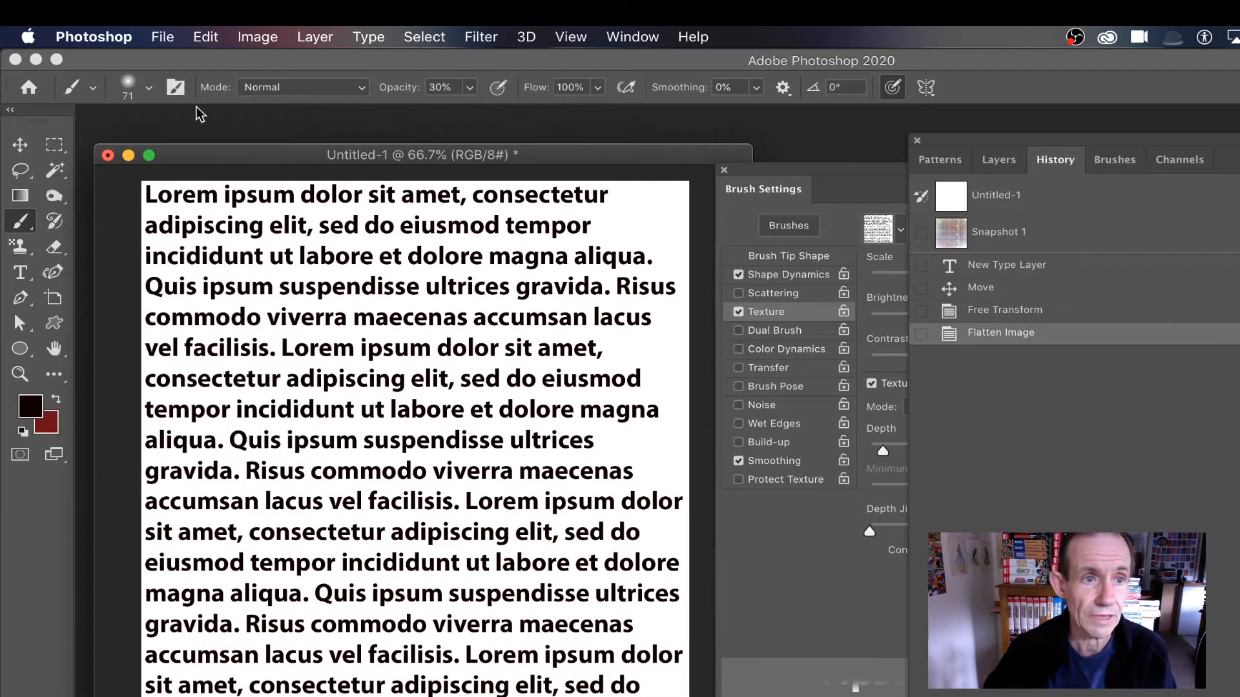
left_click(351, 88)
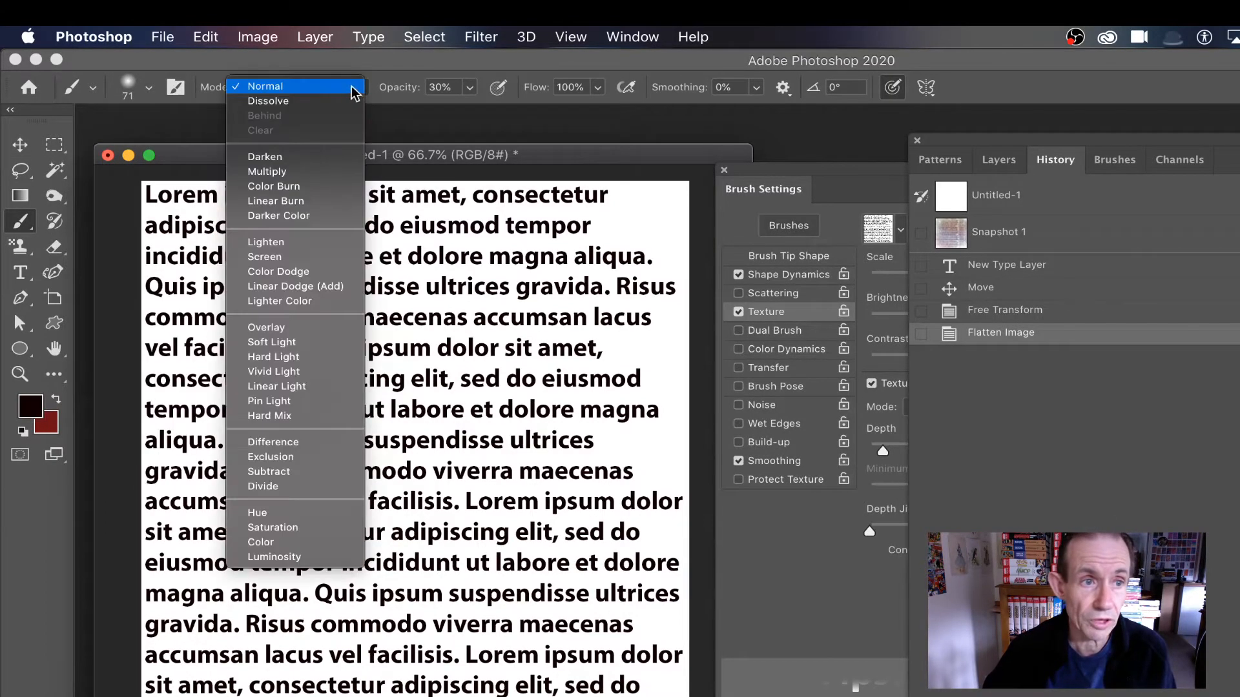
left_click(480, 92)
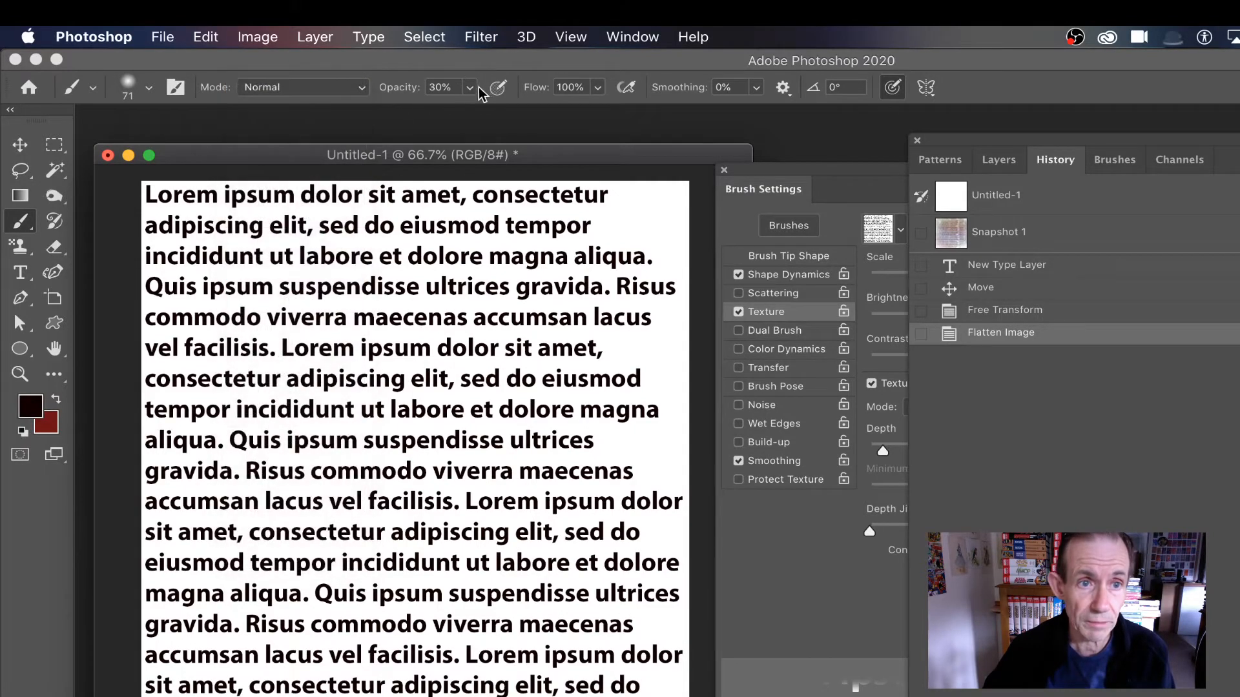
left_click(480, 91)
left_click_drag(473, 111, 659, 115)
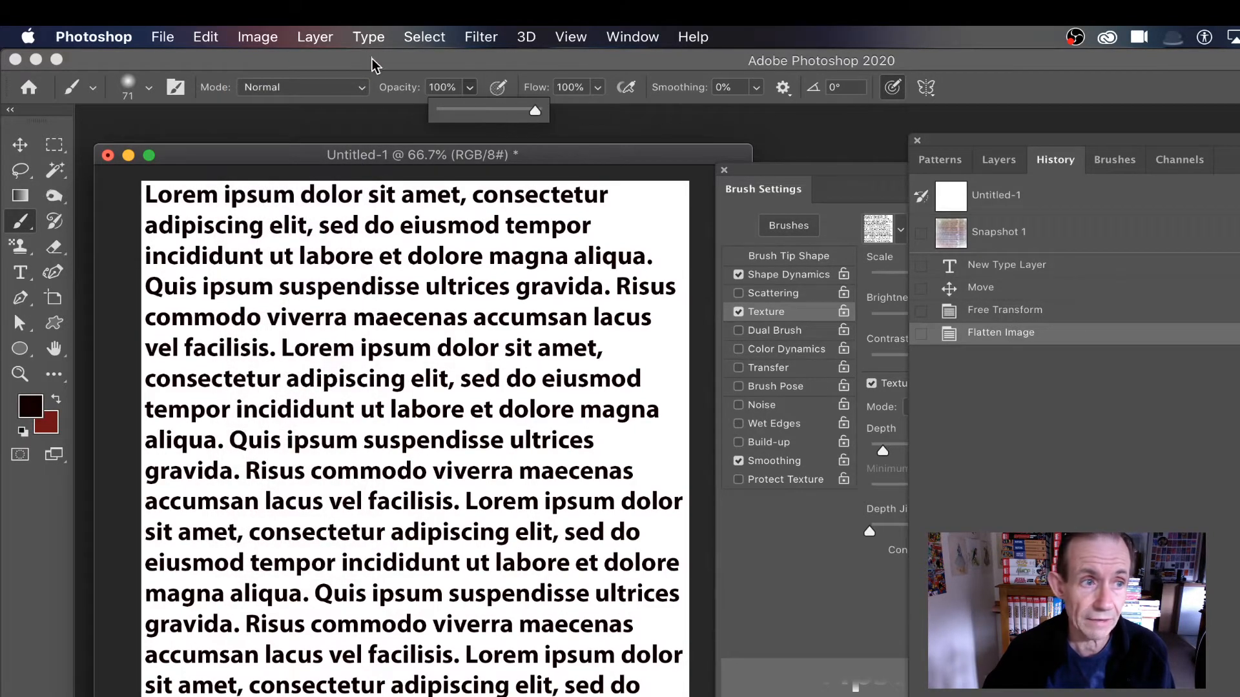
Look through the brush presets and set the soft round brush's size to 380 px.
left_click(148, 87)
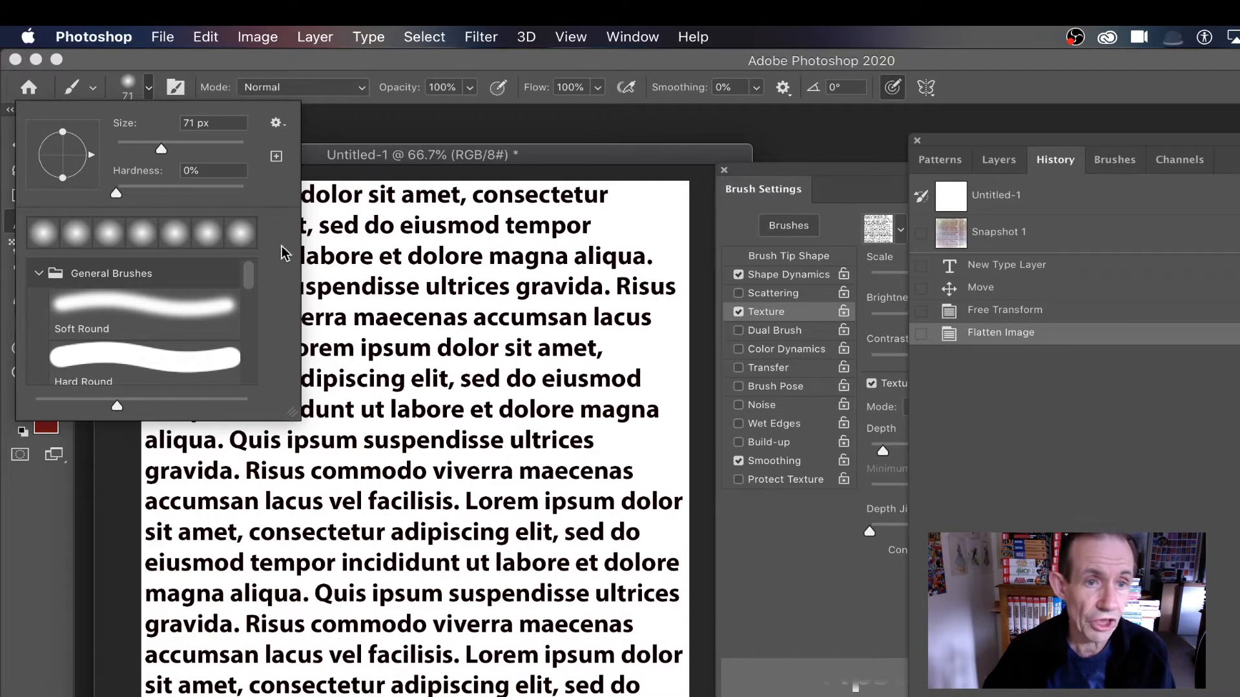
mouse_move(257, 278)
left_mouse_down()
mouse_move(249, 368)
mouse_move(249, 327)
mouse_move(274, 376)
left_mouse_up()
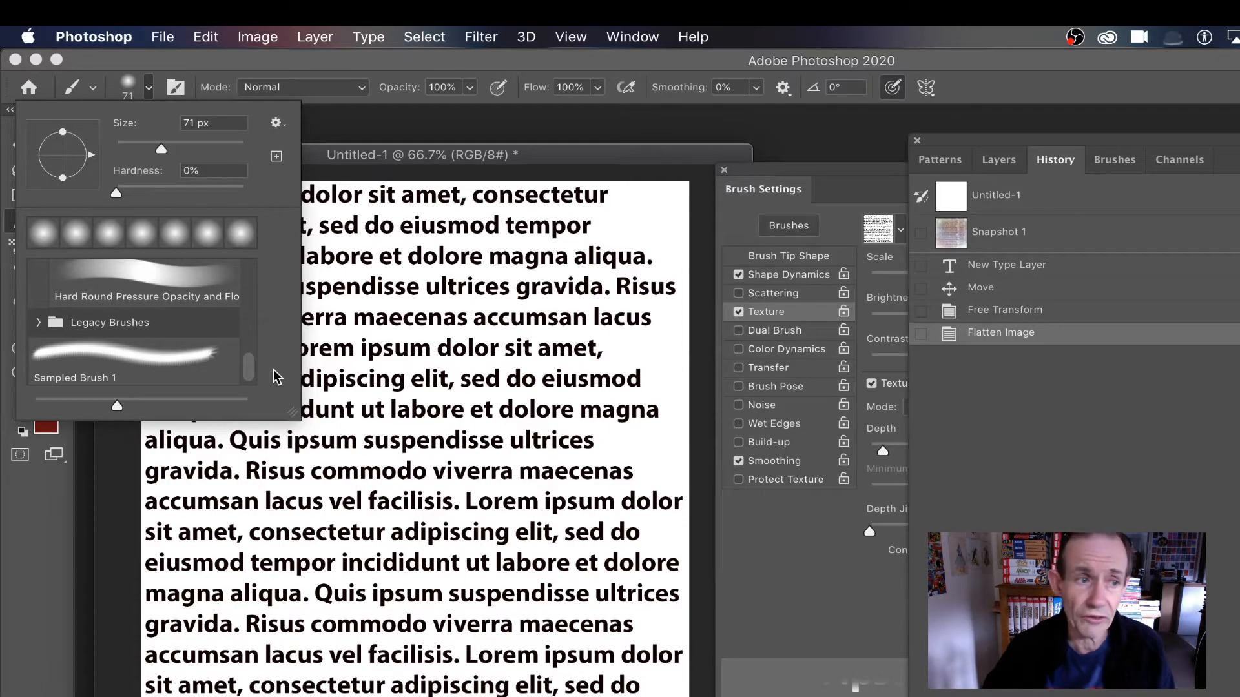
left_click_drag(276, 377, 610, 586)
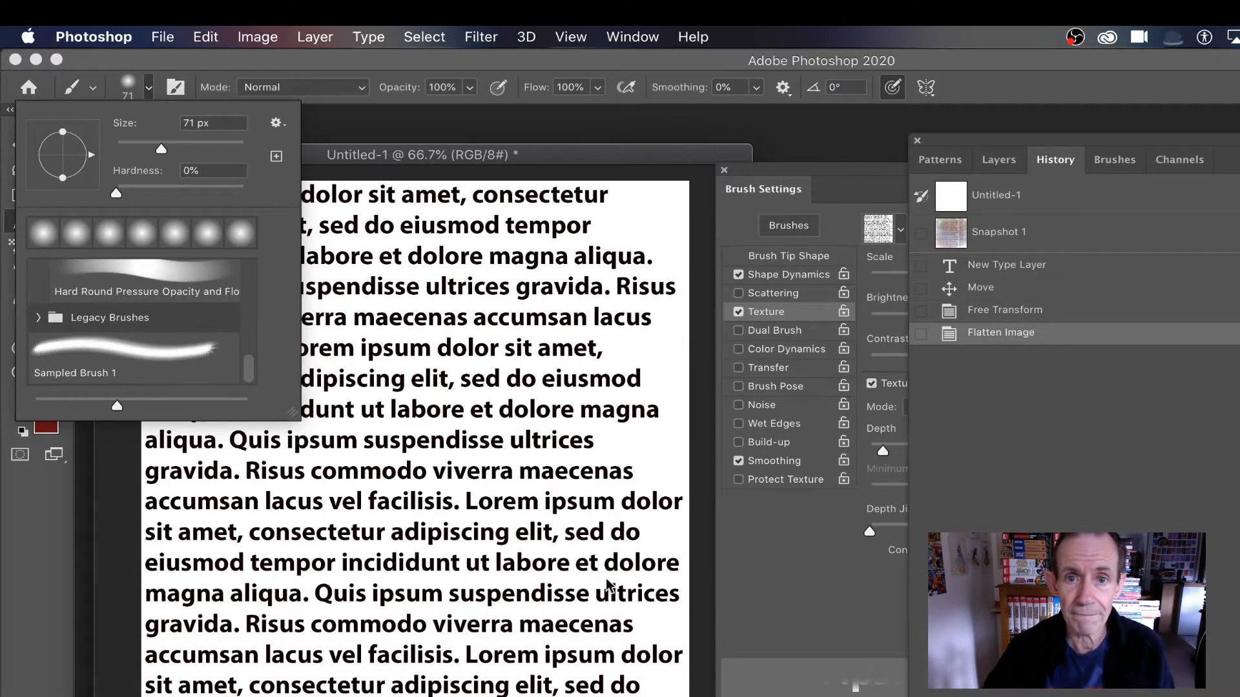
left_click(436, 162)
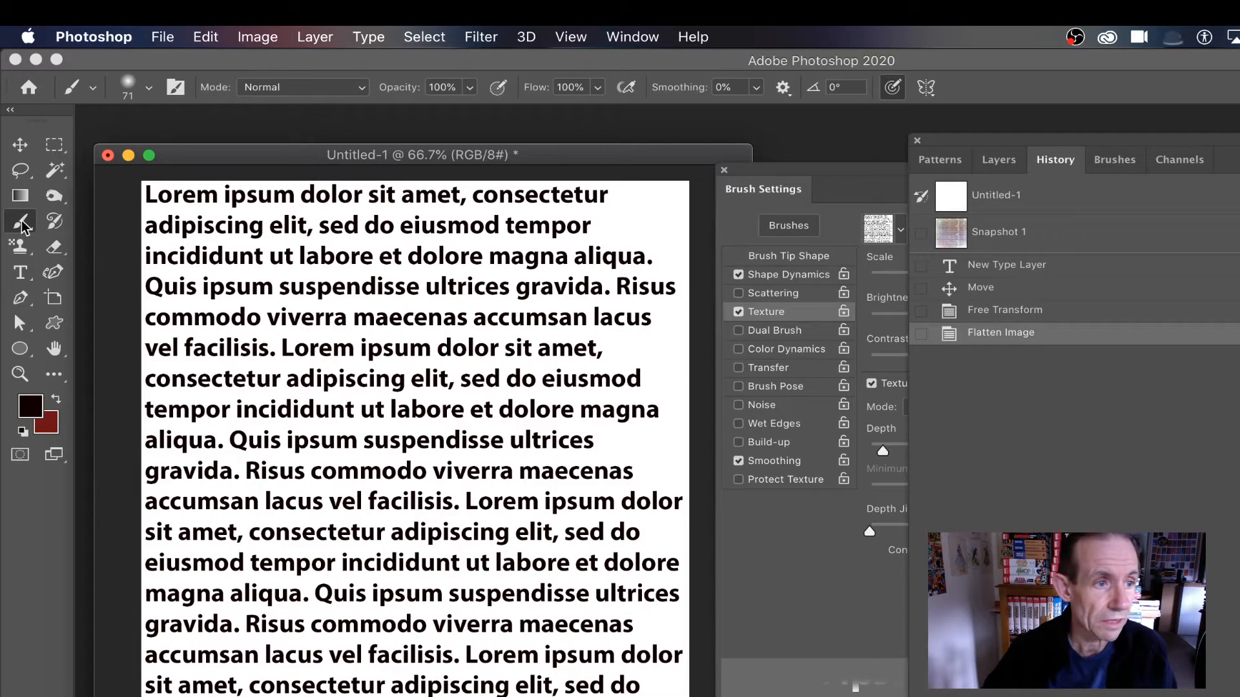
left_click(149, 90)
left_click_drag(161, 144, 225, 146)
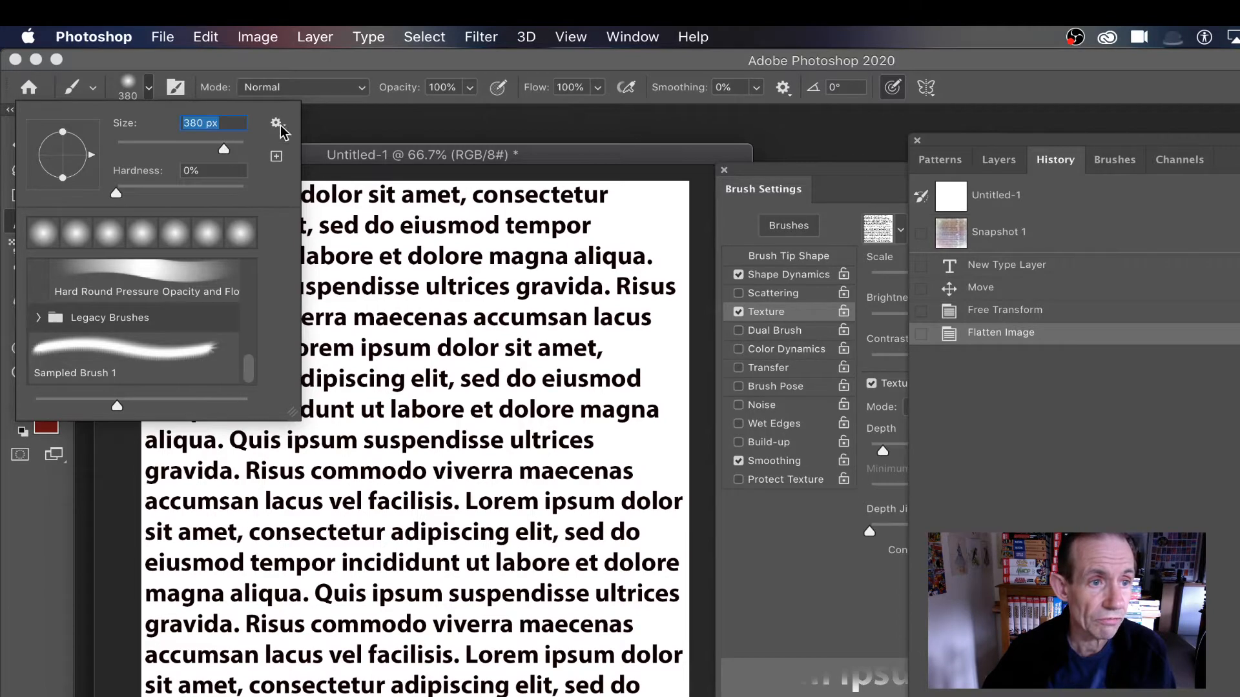
left_click(363, 155)
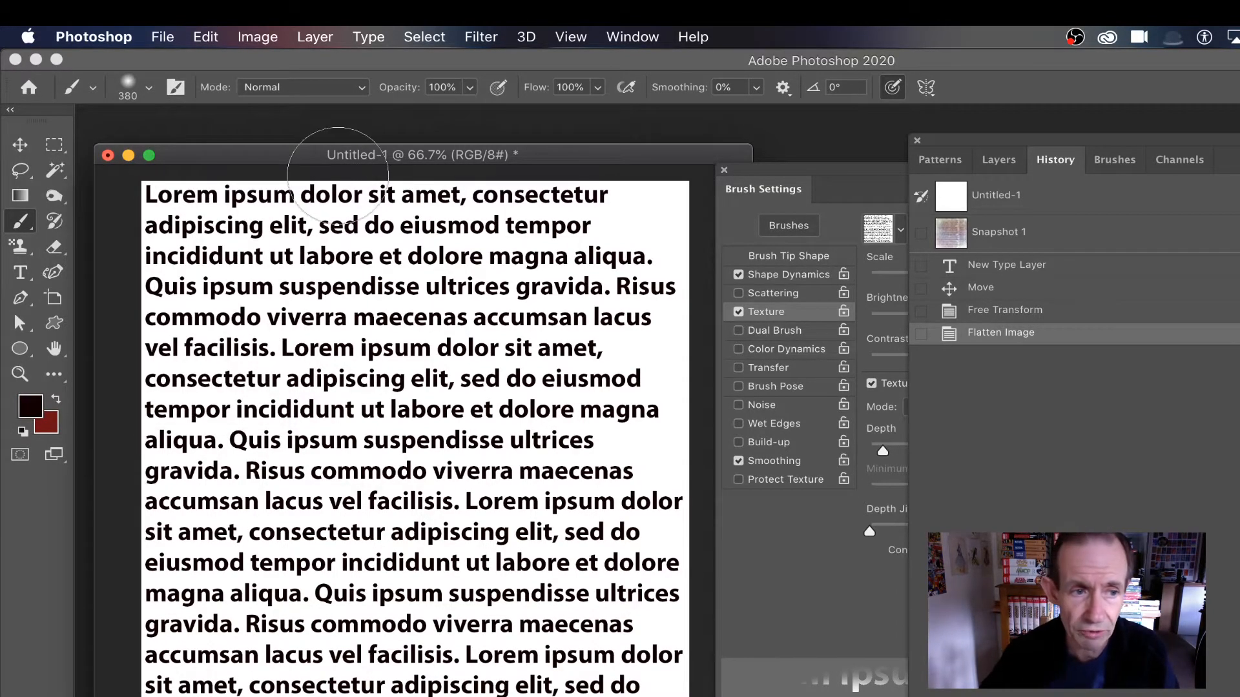
Shift the document window slightly toward the toolbox and revert the image to the blank Untitled-1 snapshot.
left_click_drag(599, 157, 565, 150)
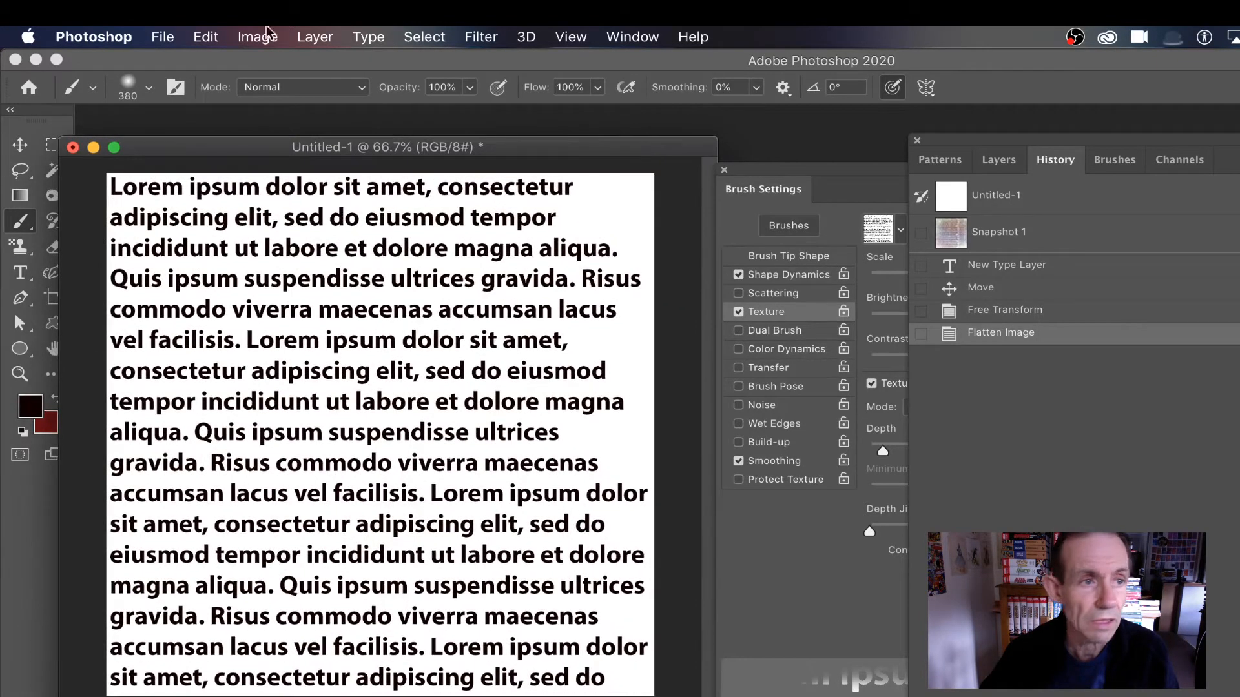
left_click(996, 200)
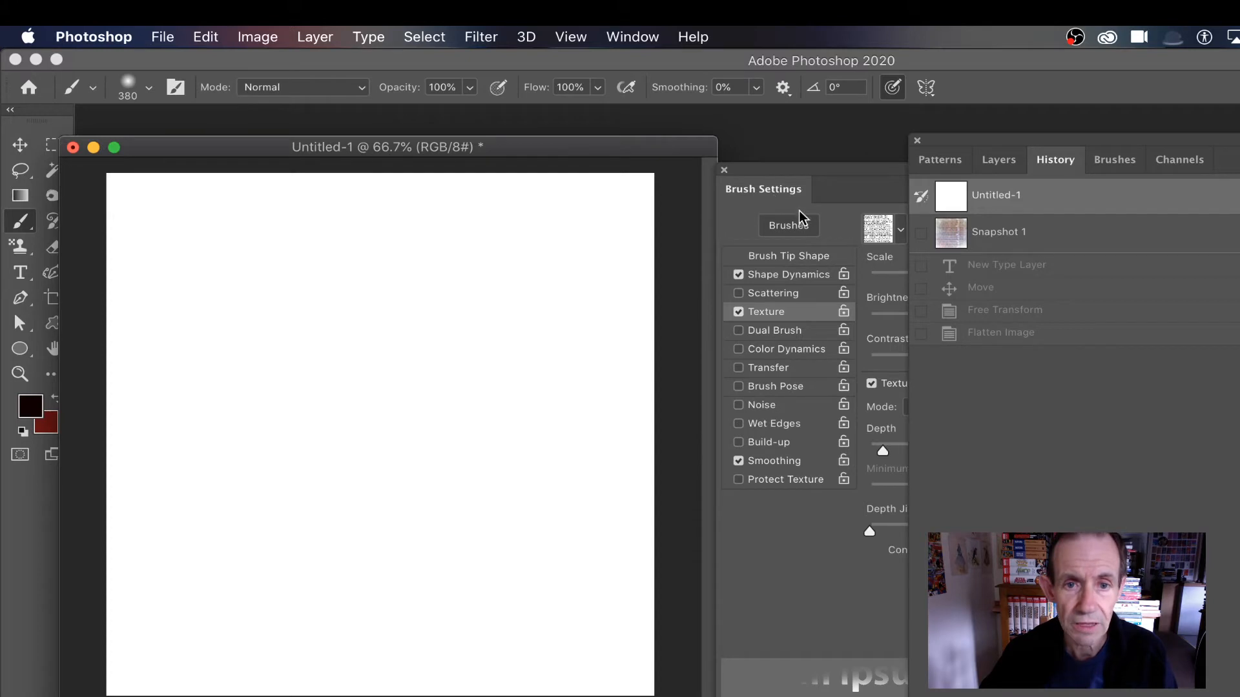
Turn off Shape Dynamics, enable Color Dynamics with 62% Foreground/Background Jitter, and paint text in the canvas's upper right area.
left_click(789, 178)
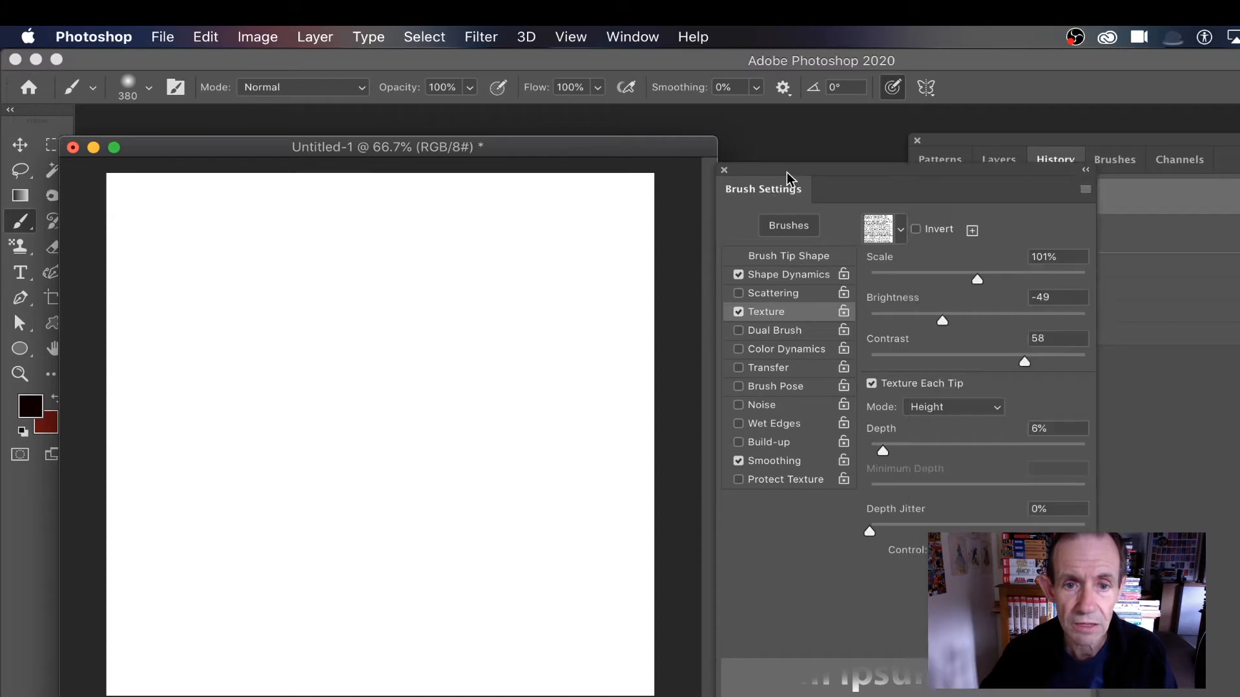
left_click(739, 276)
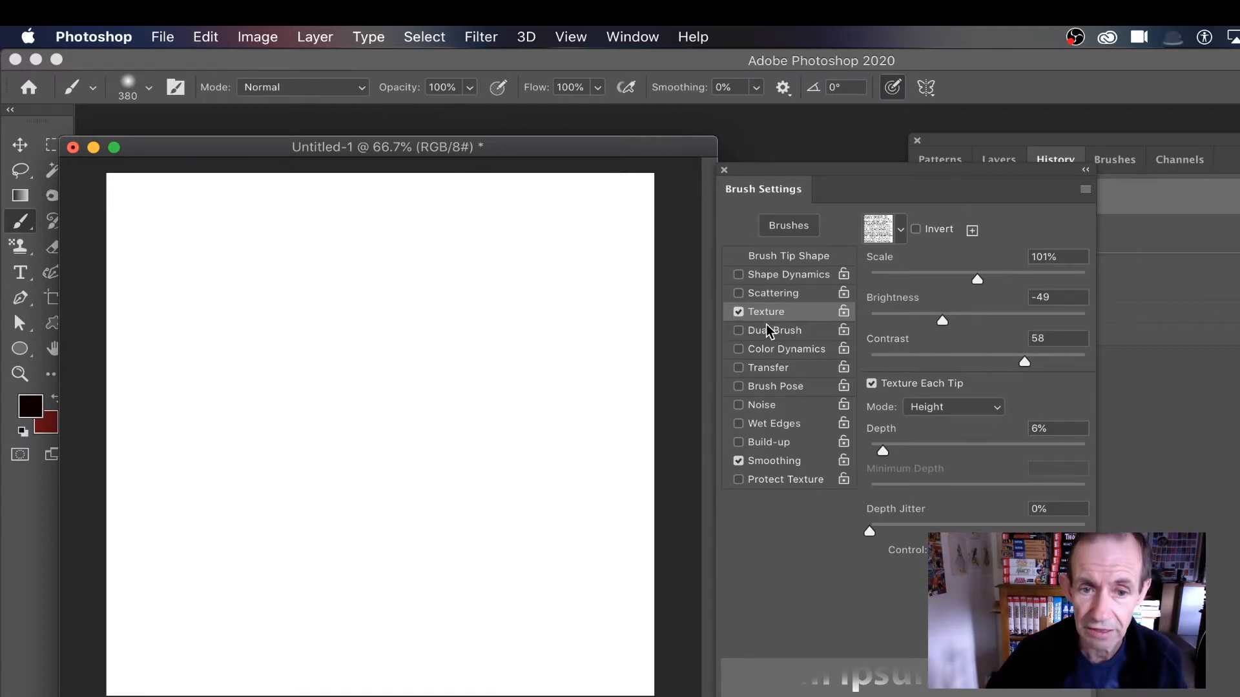
left_click(782, 350)
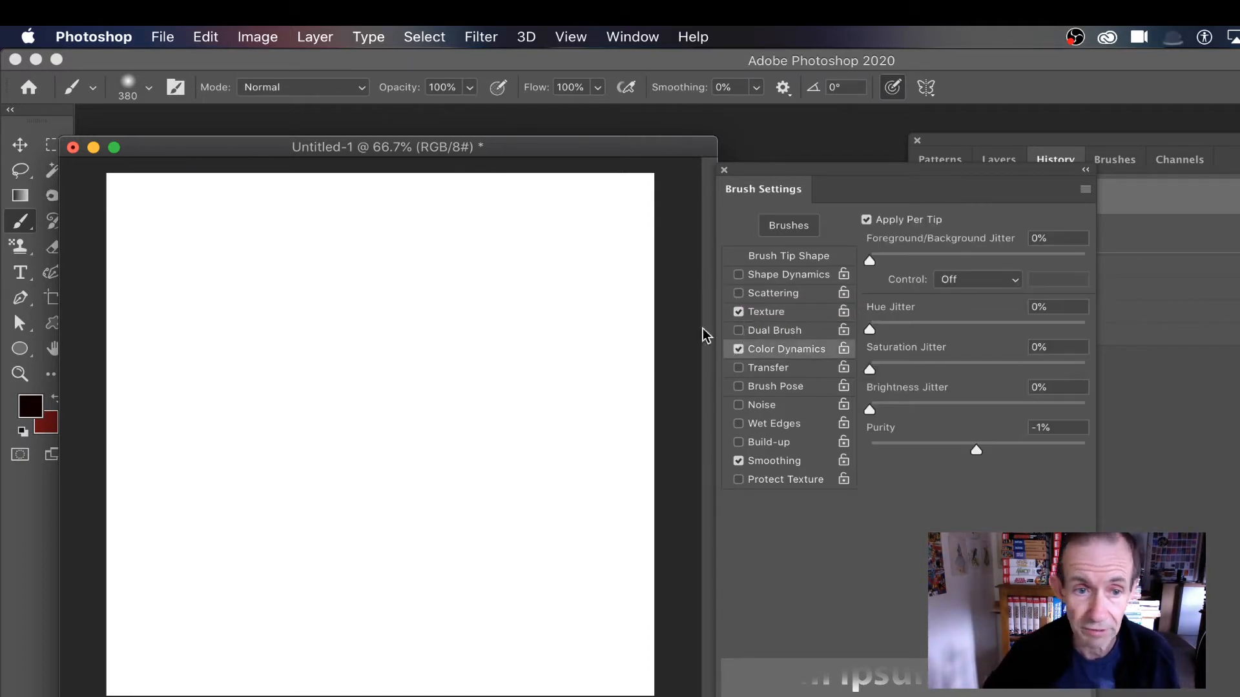
left_click_drag(1000, 258, 1005, 259)
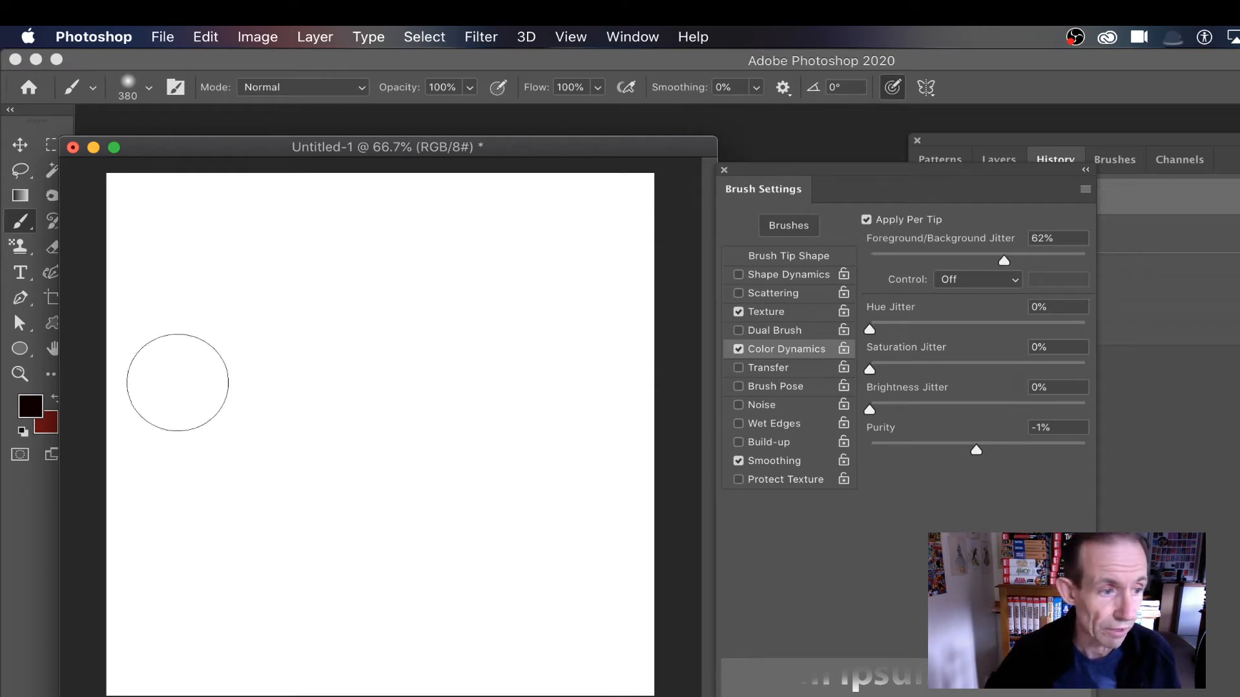
mouse_move(503, 239)
left_mouse_down()
mouse_move(496, 353)
mouse_move(332, 409)
mouse_move(387, 276)
left_mouse_up()
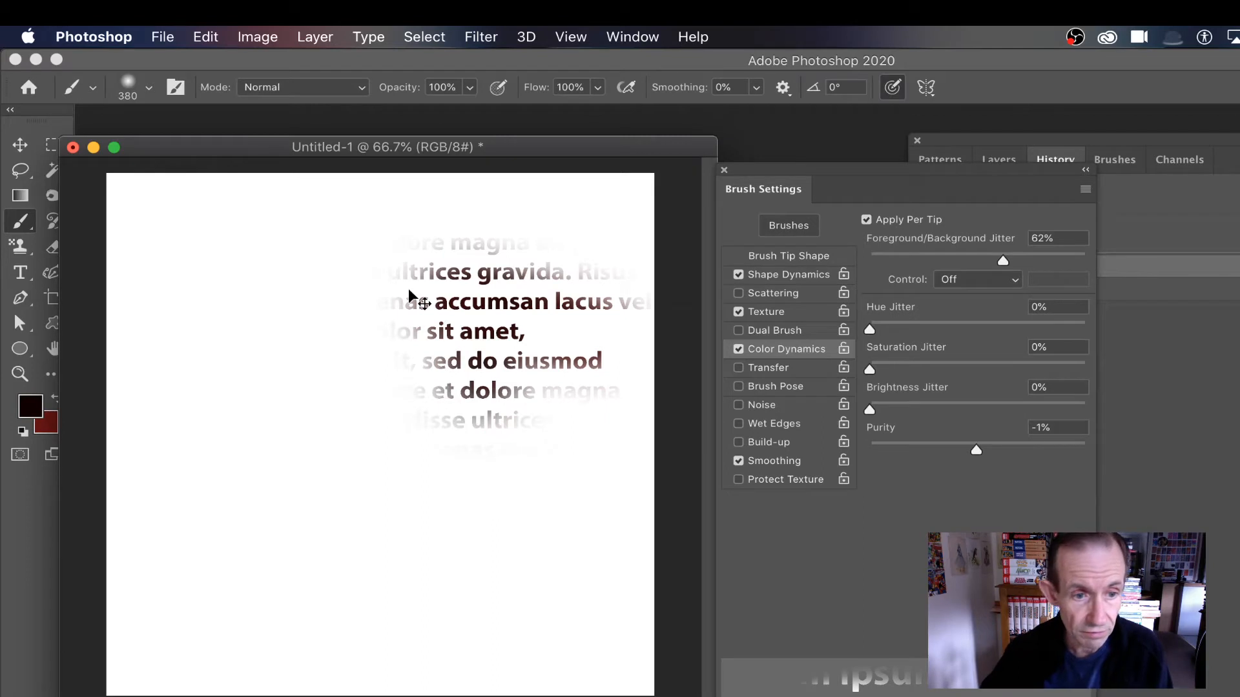
Set the foreground color to bright green and paint text across the middle of the canvas.
left_click(31, 406)
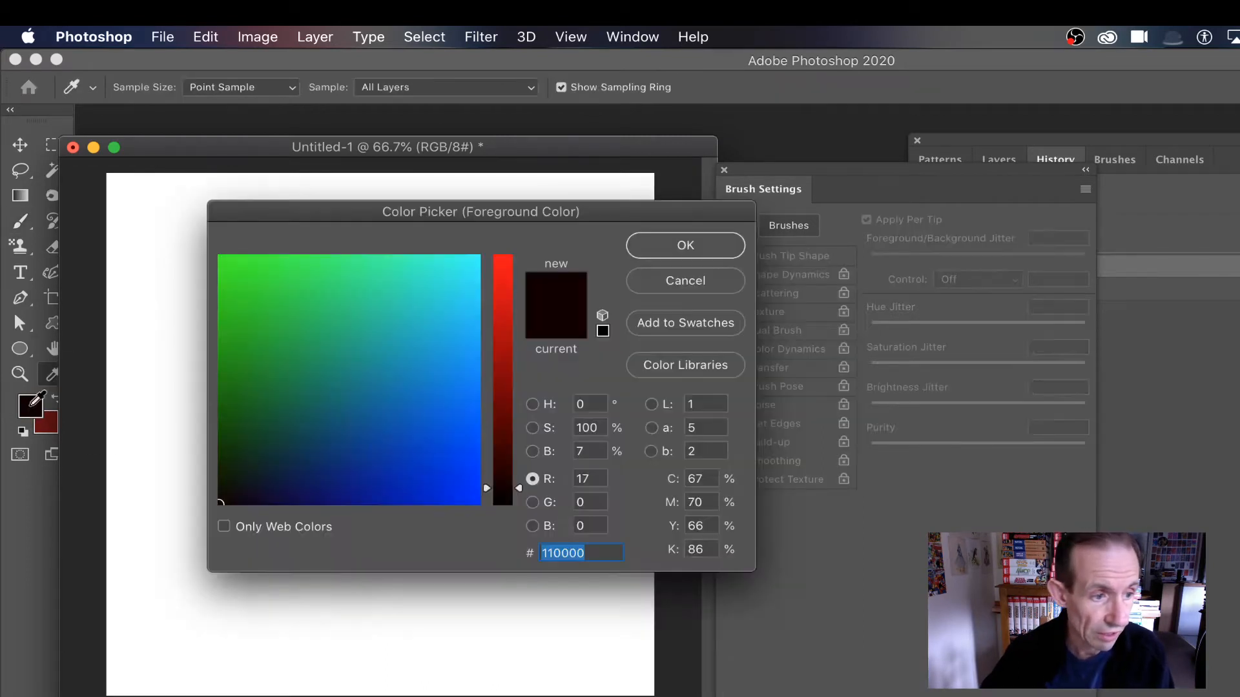
left_click_drag(332, 285, 257, 244)
left_click(683, 244)
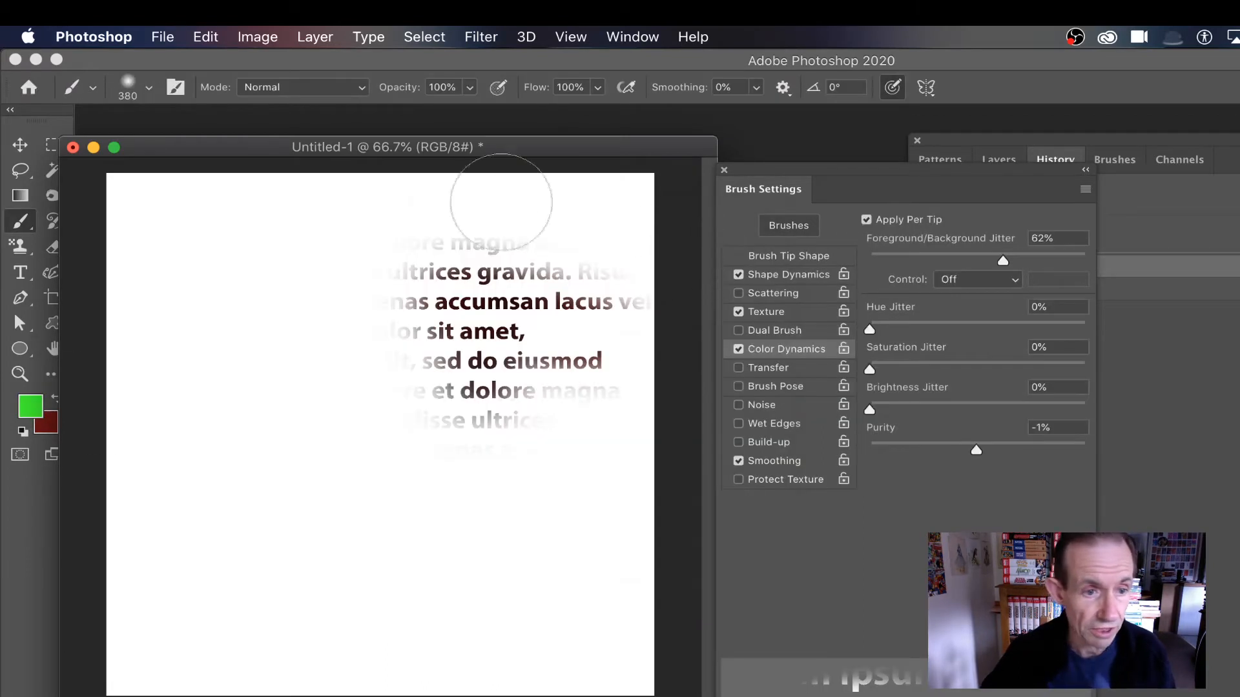
mouse_move(501, 203)
left_mouse_down()
mouse_move(326, 310)
mouse_move(412, 381)
mouse_move(389, 437)
mouse_move(353, 363)
mouse_move(381, 352)
mouse_move(403, 367)
left_mouse_up()
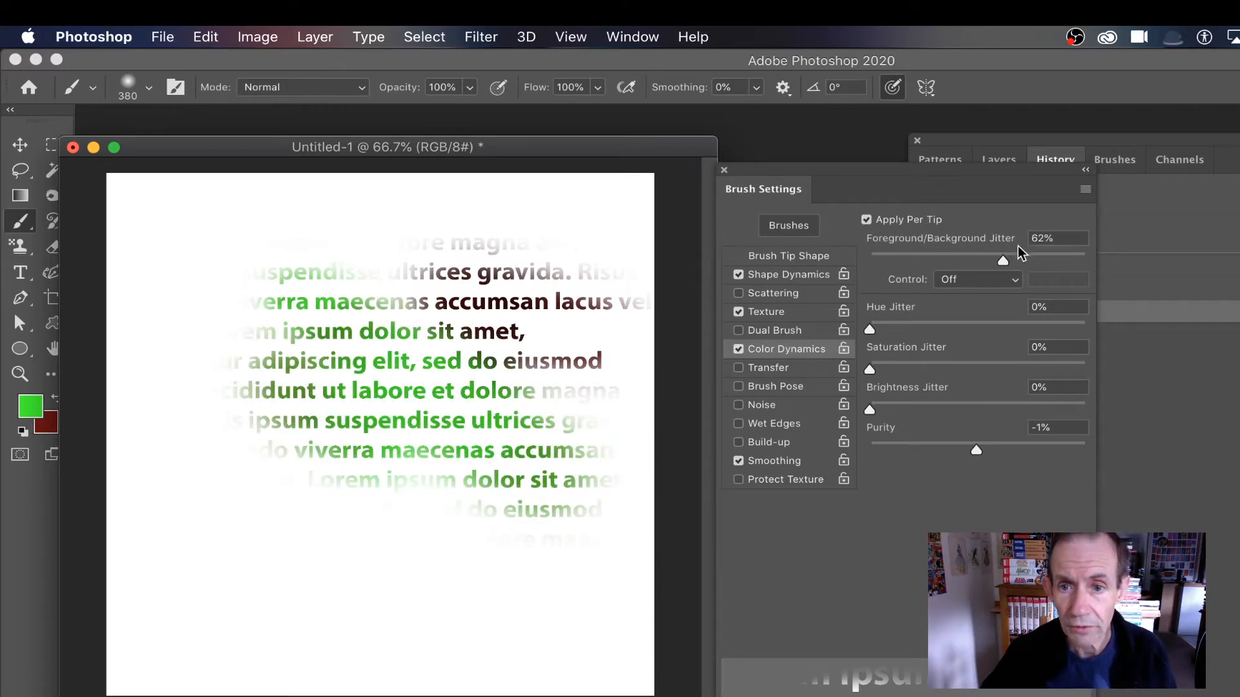
Set the Foreground/Background Jitter to 79% and paint several strokes of text over the canvas's left half and upper edge.
left_click_drag(1003, 263, 1040, 262)
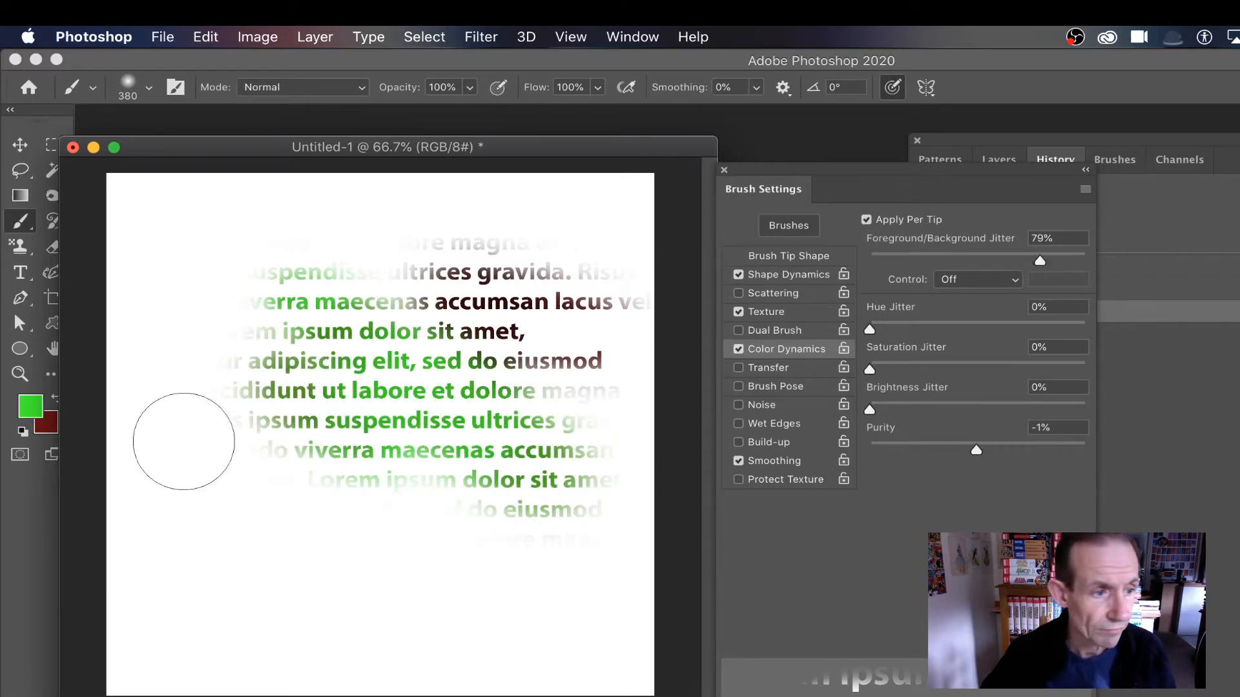
mouse_move(432, 414)
left_mouse_down()
mouse_move(360, 412)
mouse_move(339, 428)
mouse_move(426, 434)
mouse_move(429, 420)
mouse_move(355, 418)
mouse_move(395, 445)
left_mouse_up()
mouse_move(297, 403)
left_mouse_down()
mouse_move(238, 461)
mouse_move(233, 485)
mouse_move(277, 456)
left_mouse_up()
mouse_move(352, 485)
left_mouse_down()
mouse_move(368, 506)
mouse_move(354, 533)
left_mouse_up()
mouse_move(145, 329)
left_mouse_down()
mouse_move(174, 381)
mouse_move(198, 368)
left_mouse_up()
left_click_drag(199, 271, 233, 258)
left_click_drag(316, 235, 356, 216)
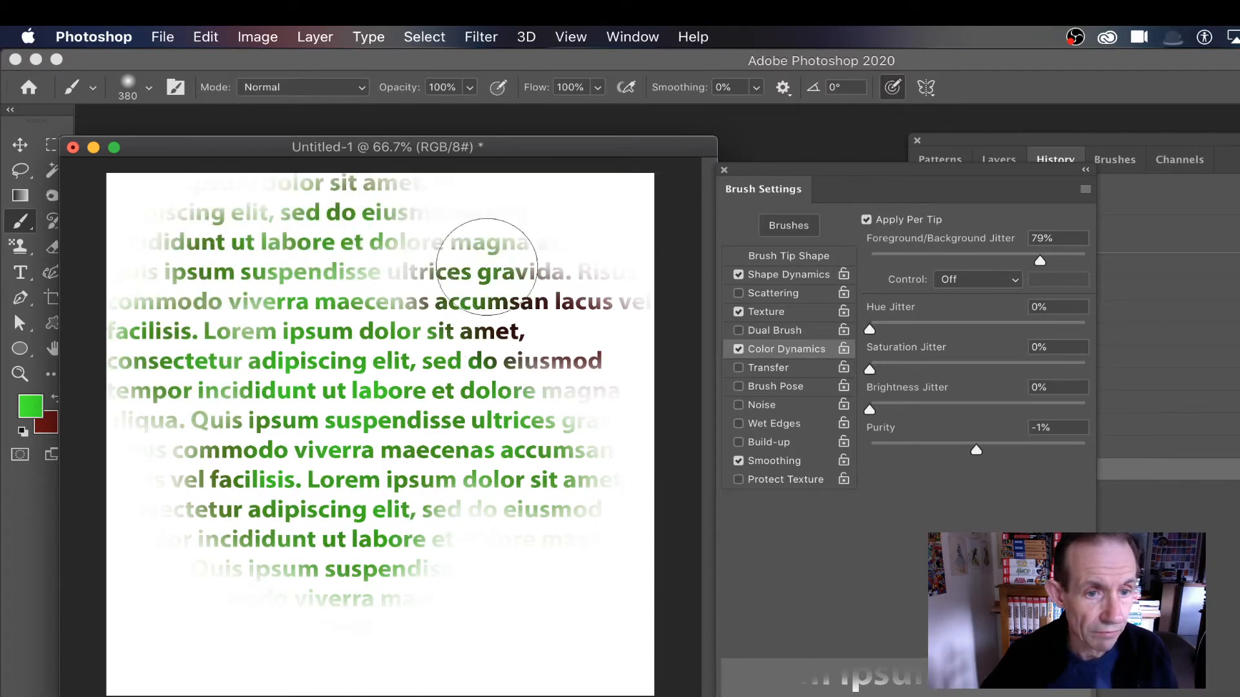
left_click_drag(487, 267, 439, 229)
Set the Hue Jitter to 62% and paint the canvas's right half, first with Apply Per Tip on and again with it off.
left_click_drag(965, 327, 1004, 328)
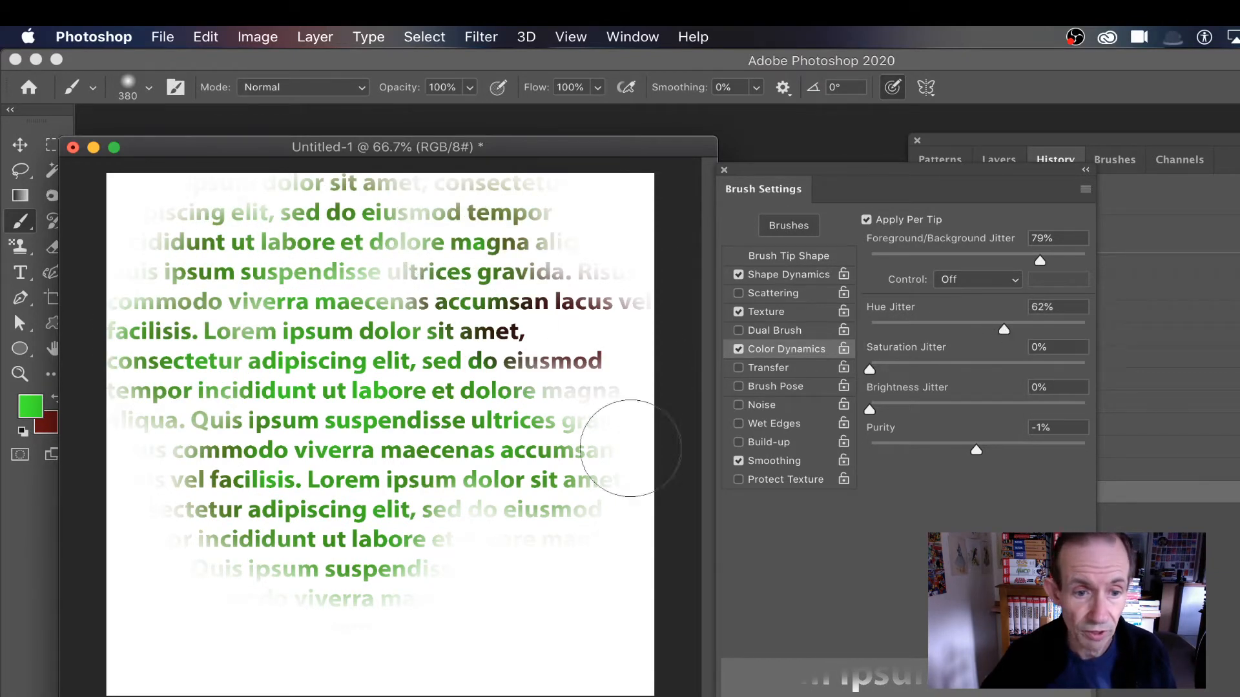
mouse_move(631, 443)
left_mouse_down()
mouse_move(556, 599)
mouse_move(490, 549)
mouse_move(589, 537)
mouse_move(591, 404)
mouse_move(638, 416)
mouse_move(574, 401)
mouse_move(647, 367)
mouse_move(601, 311)
mouse_move(607, 244)
mouse_move(699, 192)
left_mouse_up()
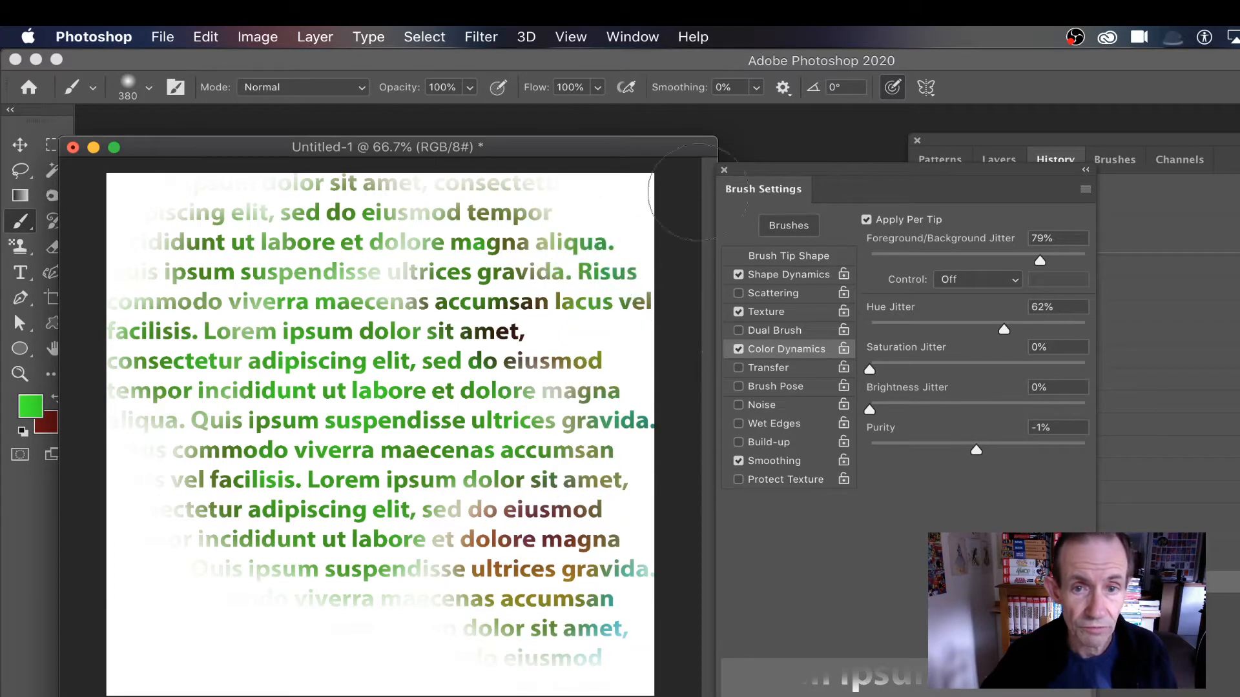
left_click(866, 220)
mouse_move(596, 314)
left_mouse_down()
mouse_move(648, 294)
mouse_move(623, 303)
left_mouse_up()
mouse_move(515, 335)
left_mouse_down()
mouse_move(508, 344)
mouse_move(557, 398)
mouse_move(601, 374)
mouse_move(506, 338)
mouse_move(486, 359)
left_mouse_up()
mouse_move(418, 433)
left_mouse_down()
mouse_move(414, 453)
mouse_move(519, 495)
left_mouse_up()
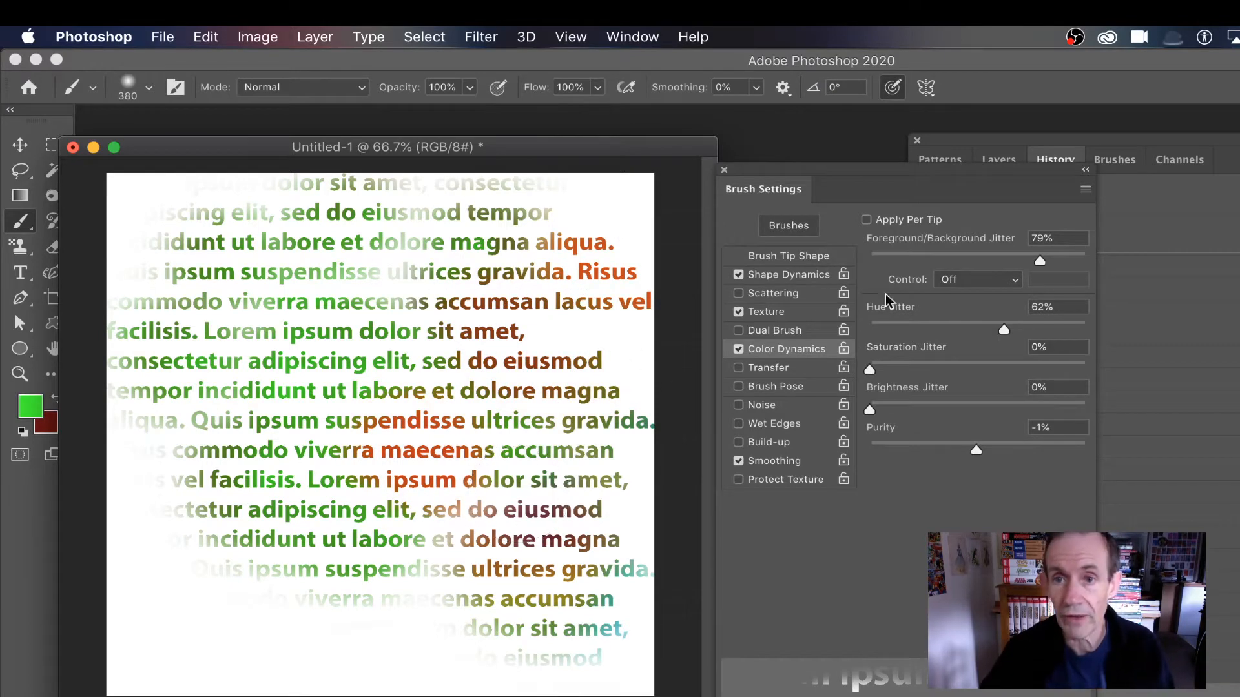
Revert to the blank Untitled-1 snapshot and choose the last Lorem ipsum pattern as the brush texture, with Color Dynamics off.
left_click(1080, 159)
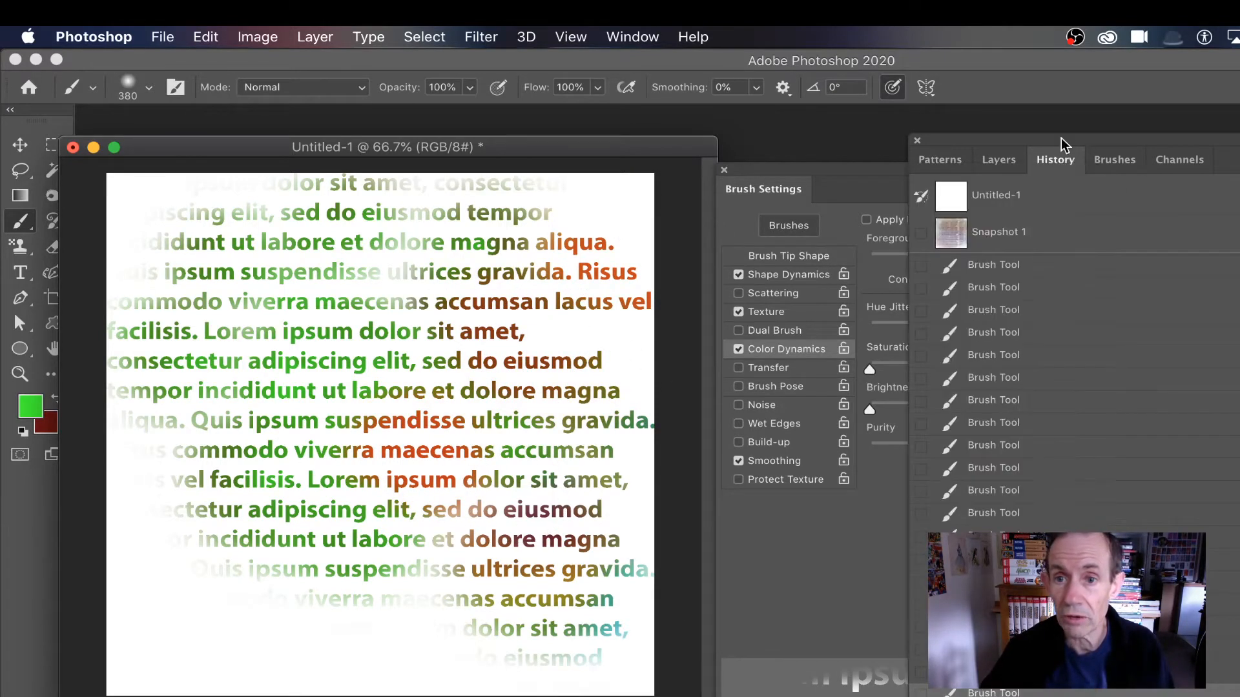
left_click(982, 204)
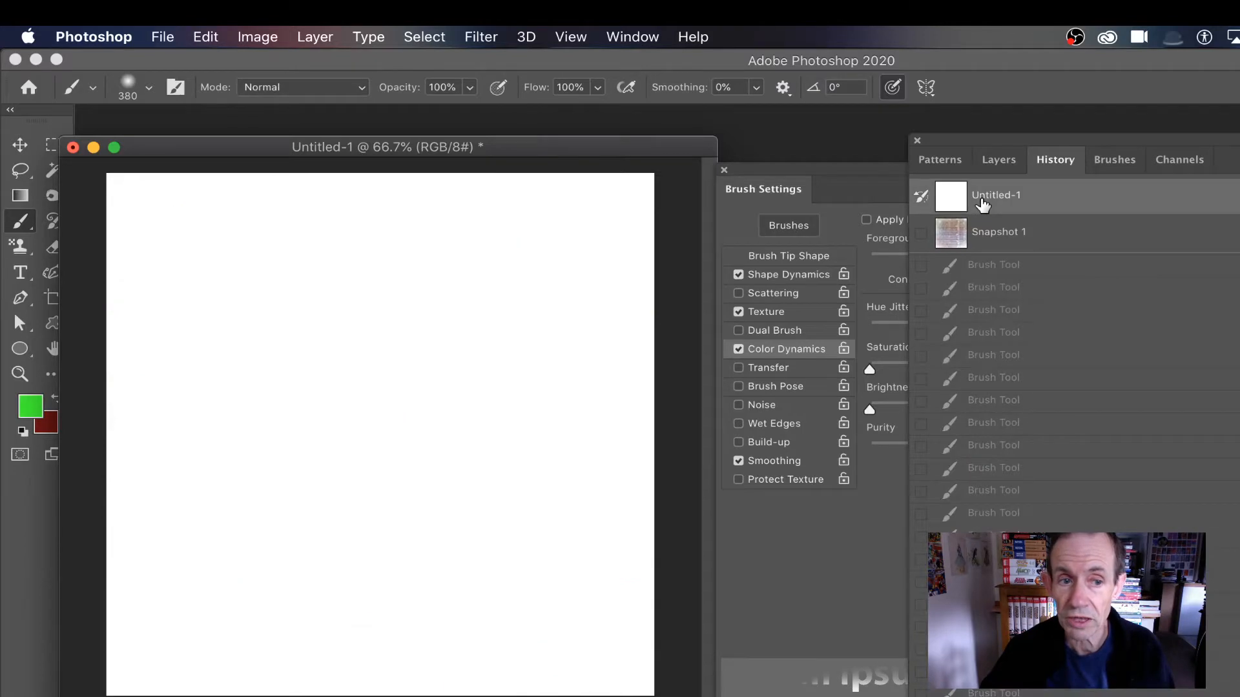
left_click(771, 314)
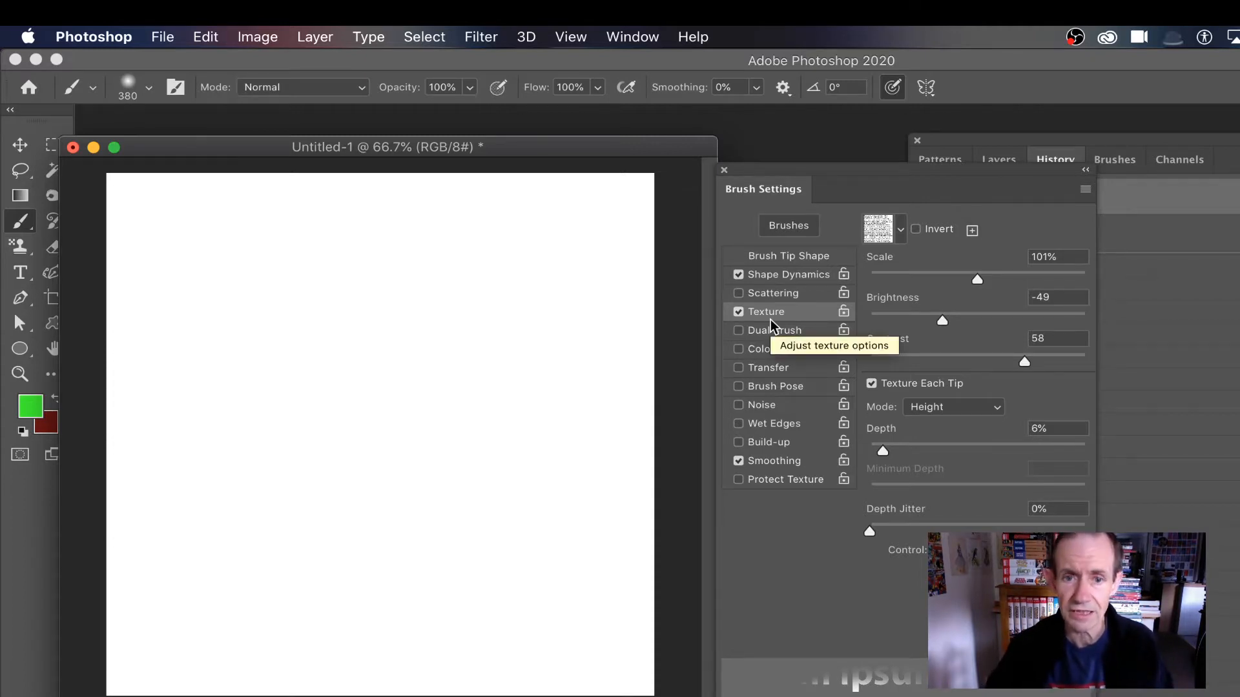
left_click(899, 230)
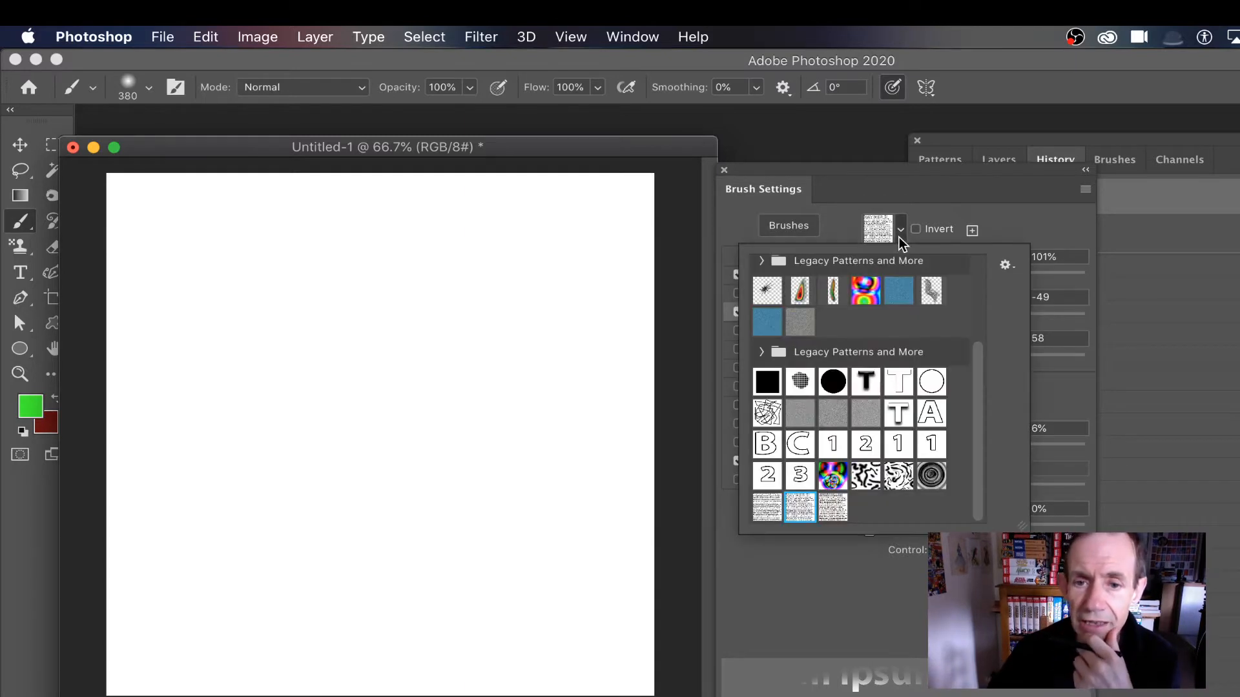
left_click(834, 509)
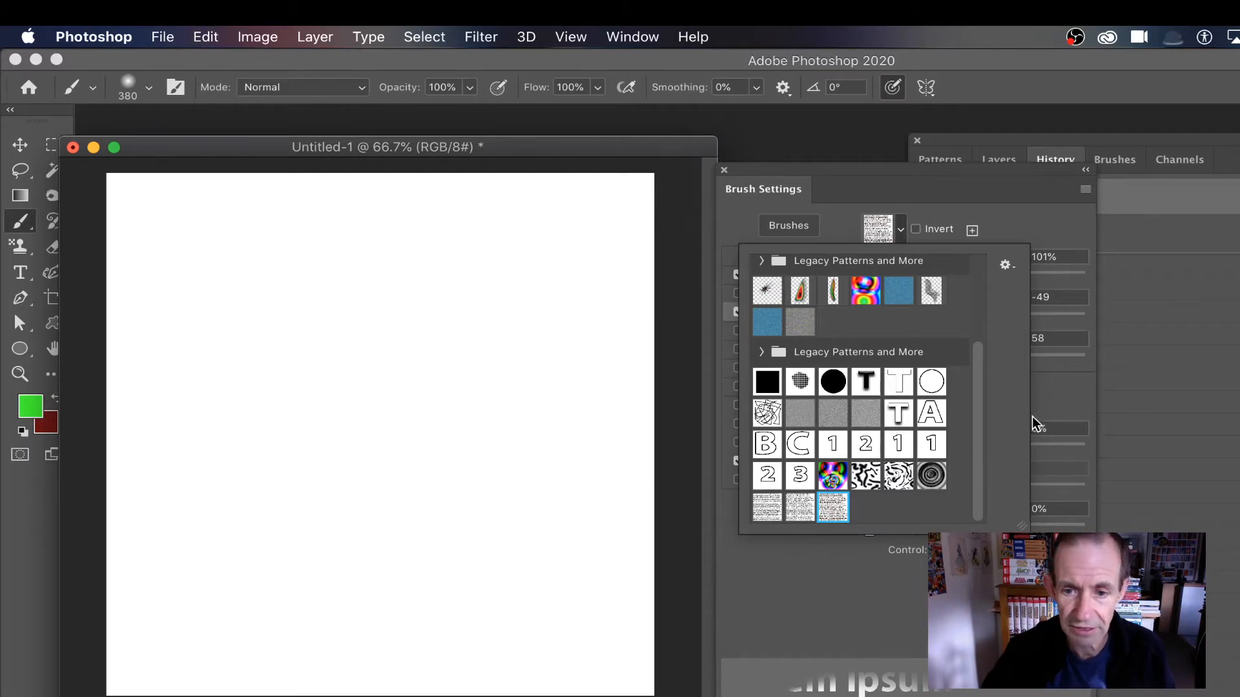
left_click(984, 219)
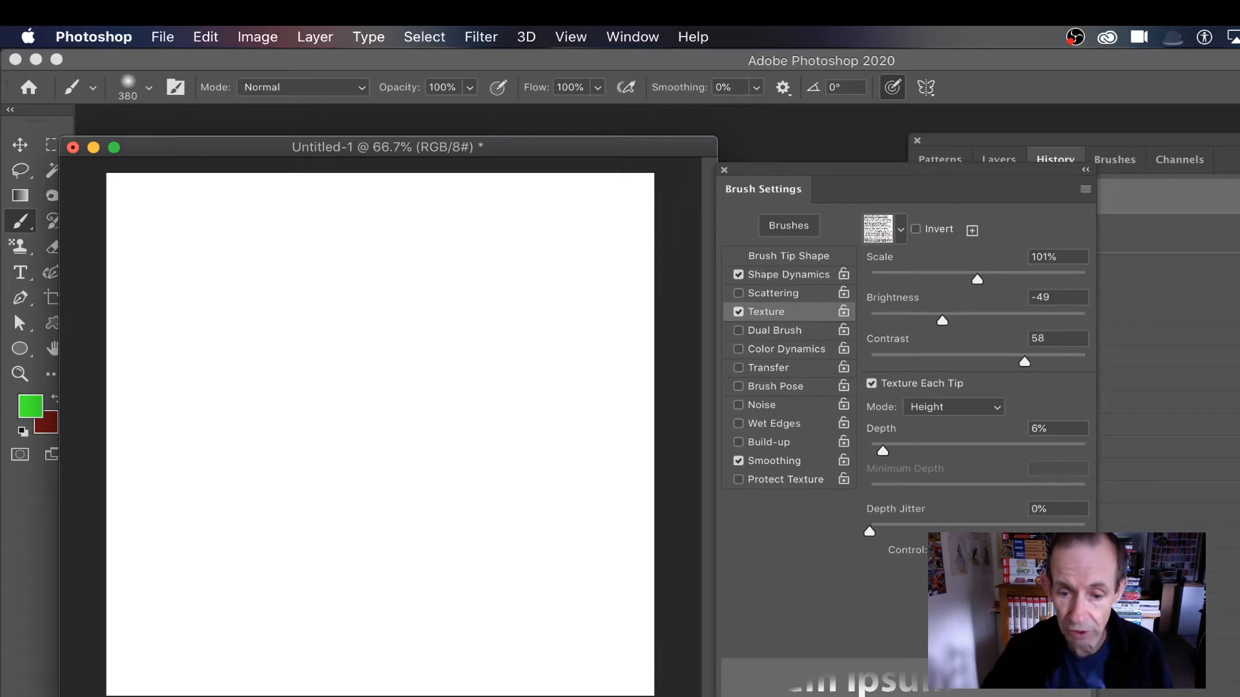
left_click_drag(864, 159, 836, 128)
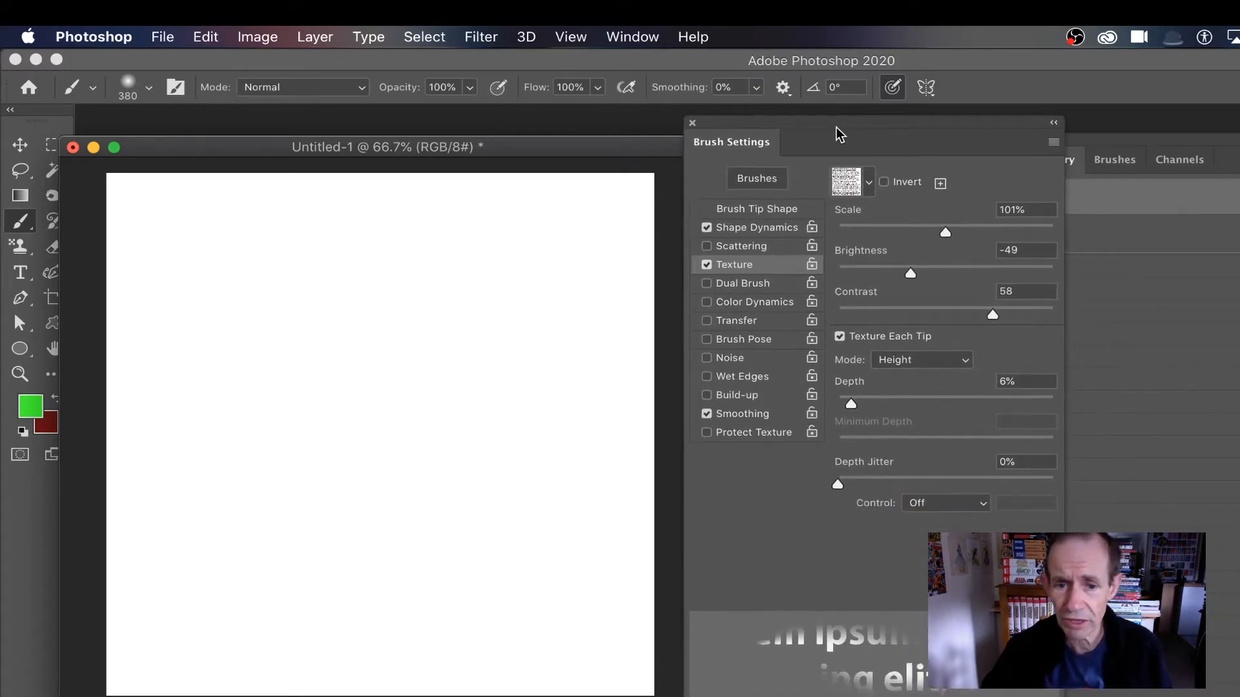
Undo a test stroke made with the green brush and set the foreground color to near-black #110000.
mouse_move(516, 316)
left_mouse_down()
mouse_move(424, 300)
mouse_move(341, 323)
left_mouse_up()
key("super+z")
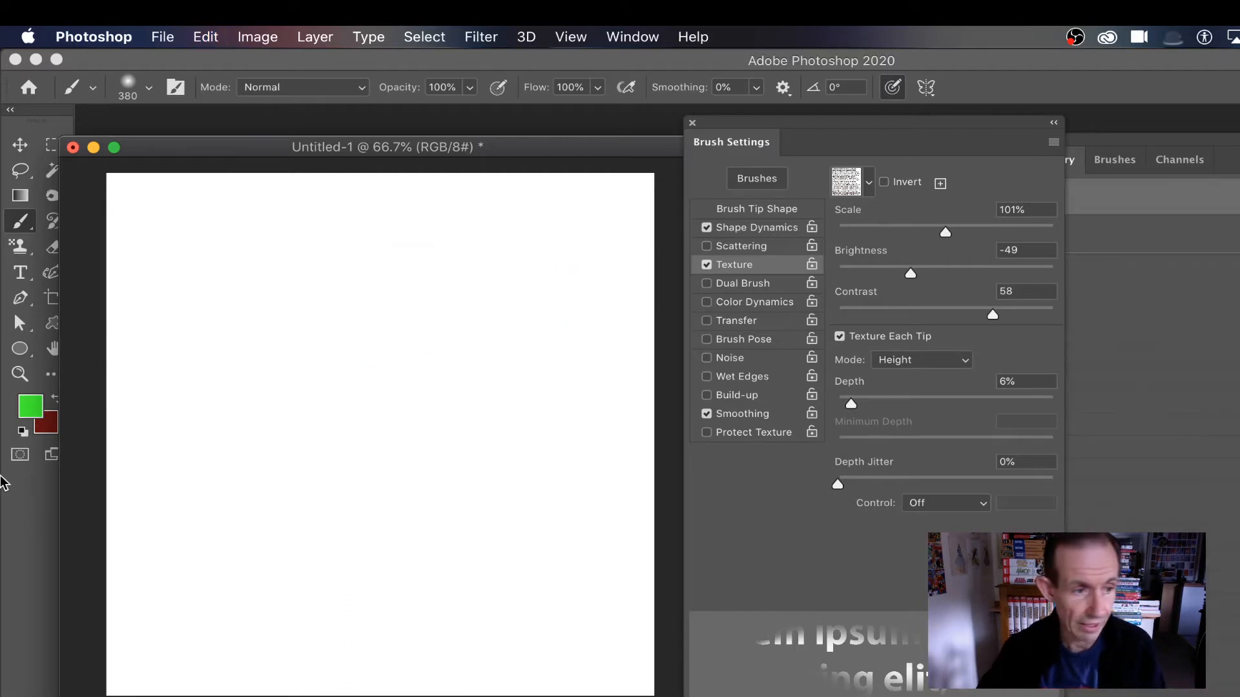
left_click(30, 406)
left_click(220, 501)
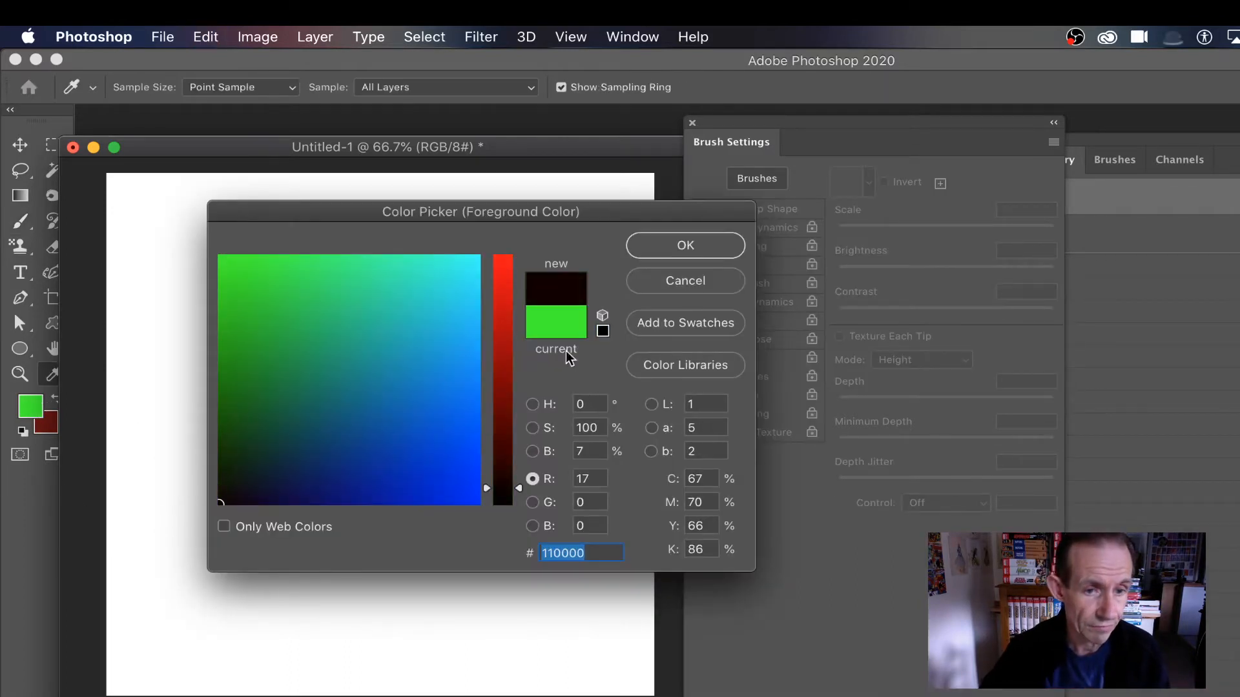
left_click(685, 245)
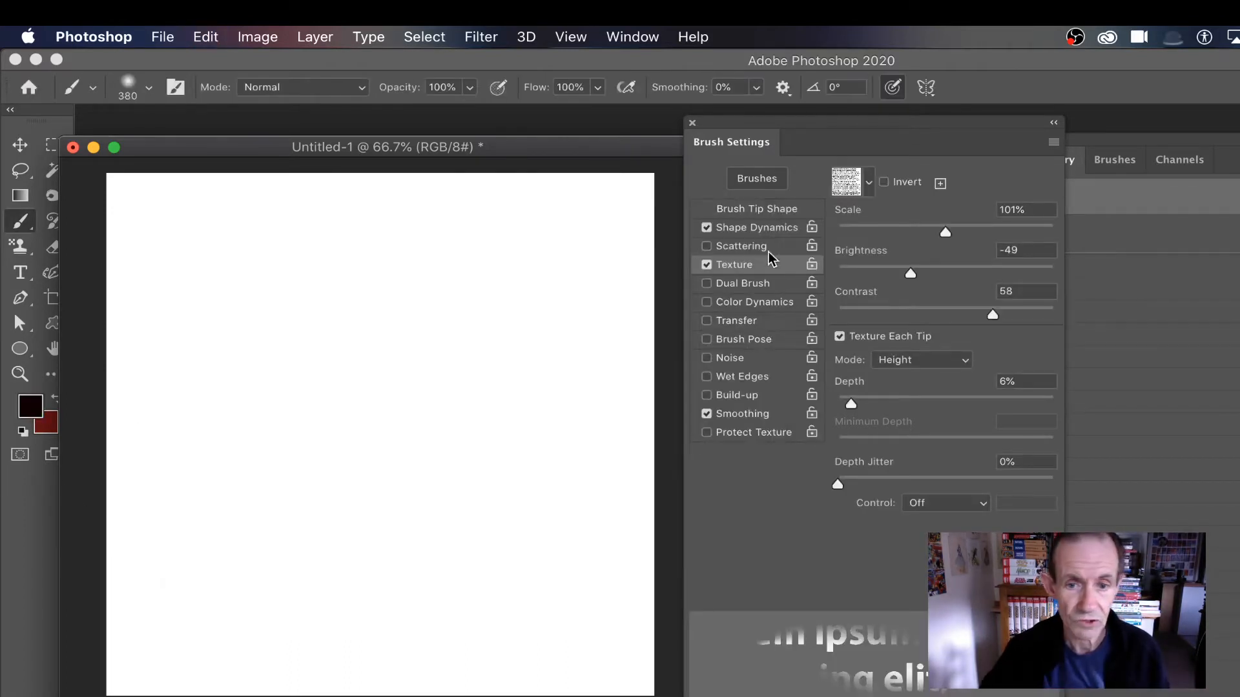
Set the texture Scale to 19%, paint a test patch of small text in the canvas's upper half, and undo it.
left_click(857, 228)
mouse_move(340, 282)
left_mouse_down()
mouse_move(556, 346)
mouse_move(349, 319)
mouse_move(567, 410)
mouse_move(365, 316)
mouse_move(323, 385)
mouse_move(497, 331)
mouse_move(498, 235)
left_mouse_up()
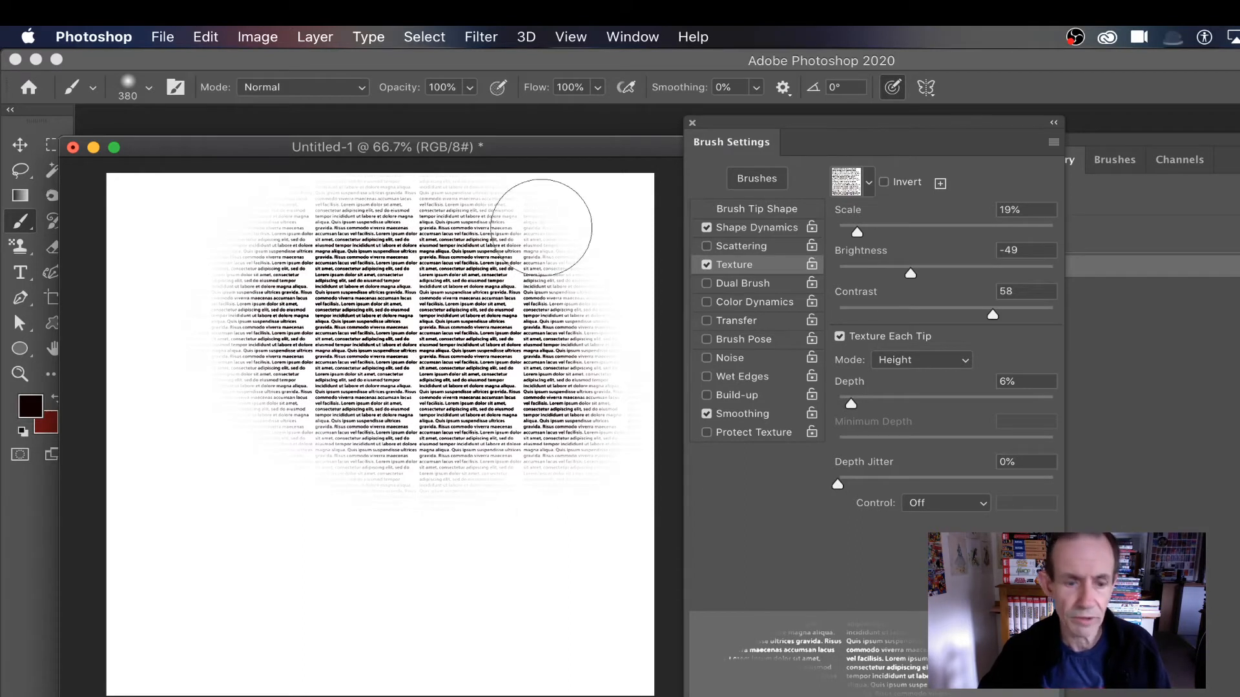
key("super+z")
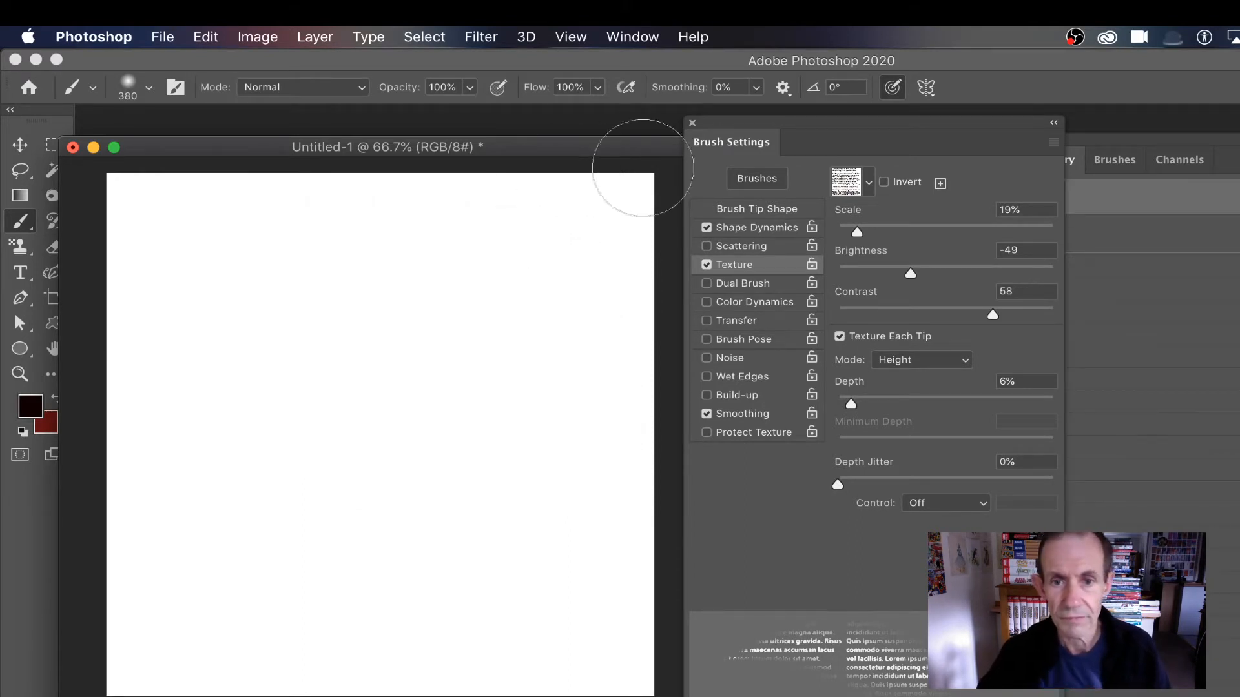
Set the texture Scale to 82% and try it with a test stroke that is undone.
left_click_drag(884, 231, 926, 232)
mouse_move(384, 297)
left_mouse_down()
mouse_move(509, 308)
mouse_move(482, 358)
mouse_move(492, 230)
mouse_move(437, 310)
mouse_move(591, 255)
mouse_move(478, 266)
mouse_move(353, 245)
mouse_move(353, 227)
mouse_move(318, 220)
mouse_move(381, 217)
left_mouse_up()
key("super+z")
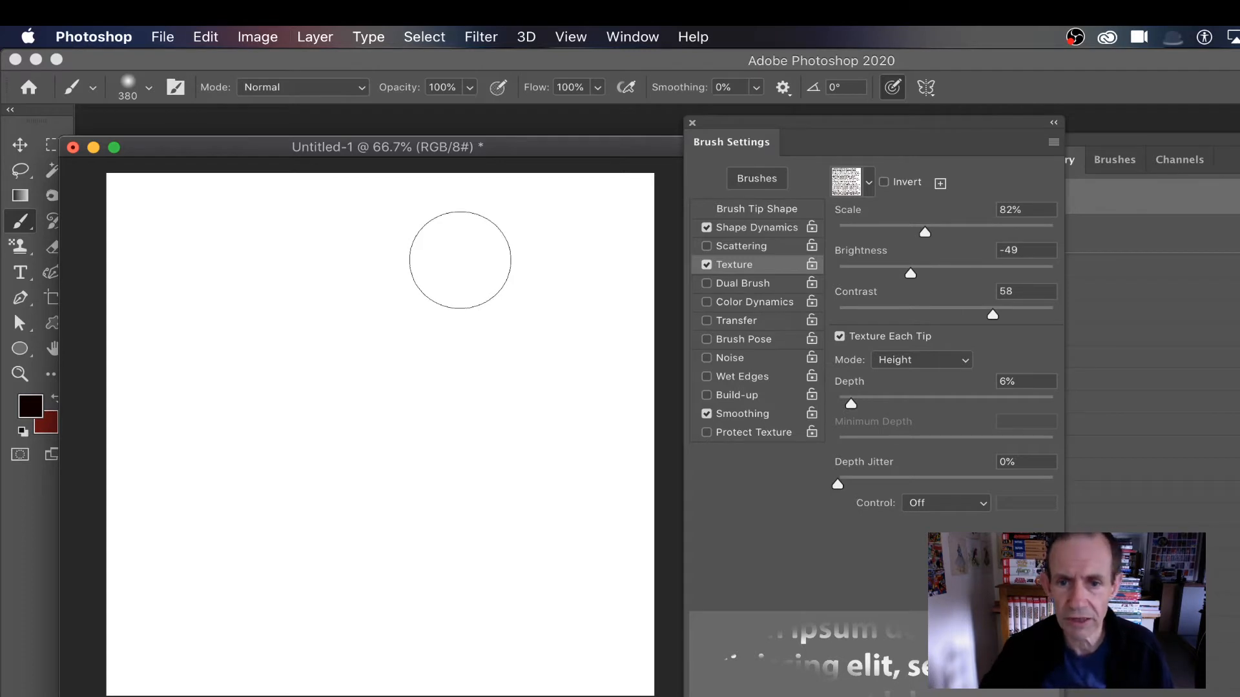
Set the texture Brightness to -11 and Contrast to 23, keeping Texture Each Tip on and the Height mode.
mouse_move(915, 274)
left_mouse_down()
mouse_move(1051, 271)
mouse_move(860, 276)
mouse_move(972, 279)
mouse_move(936, 271)
left_mouse_up()
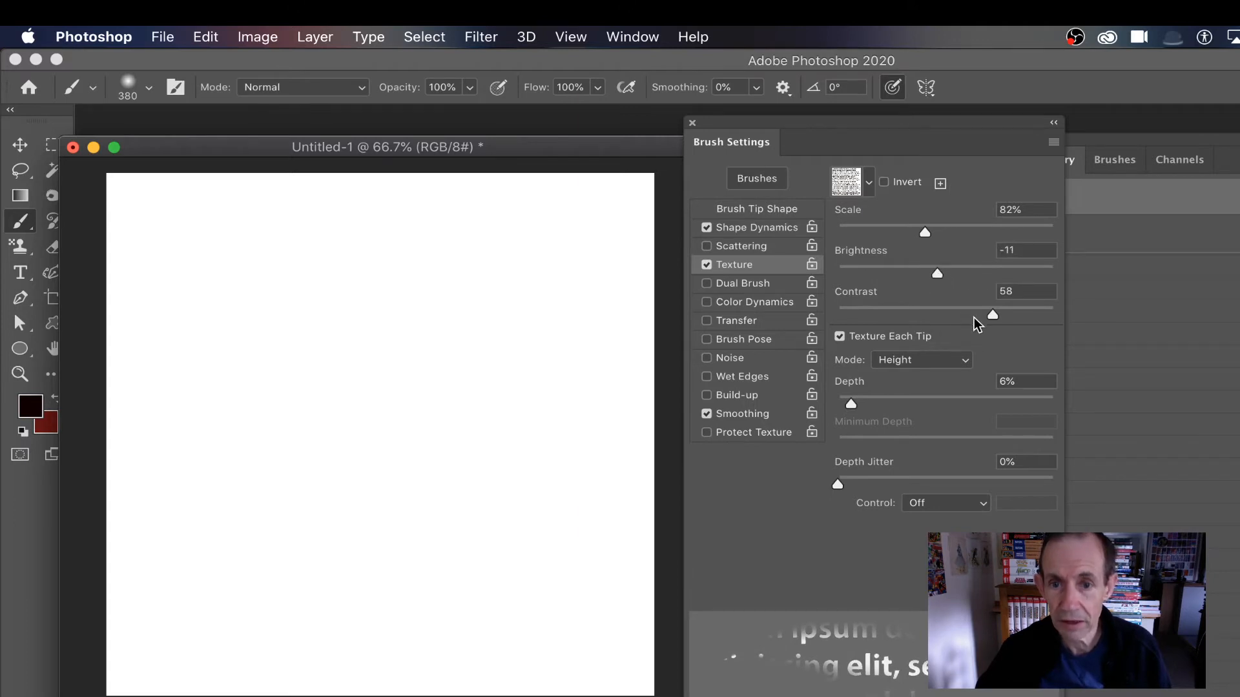
left_click_drag(859, 313, 943, 312)
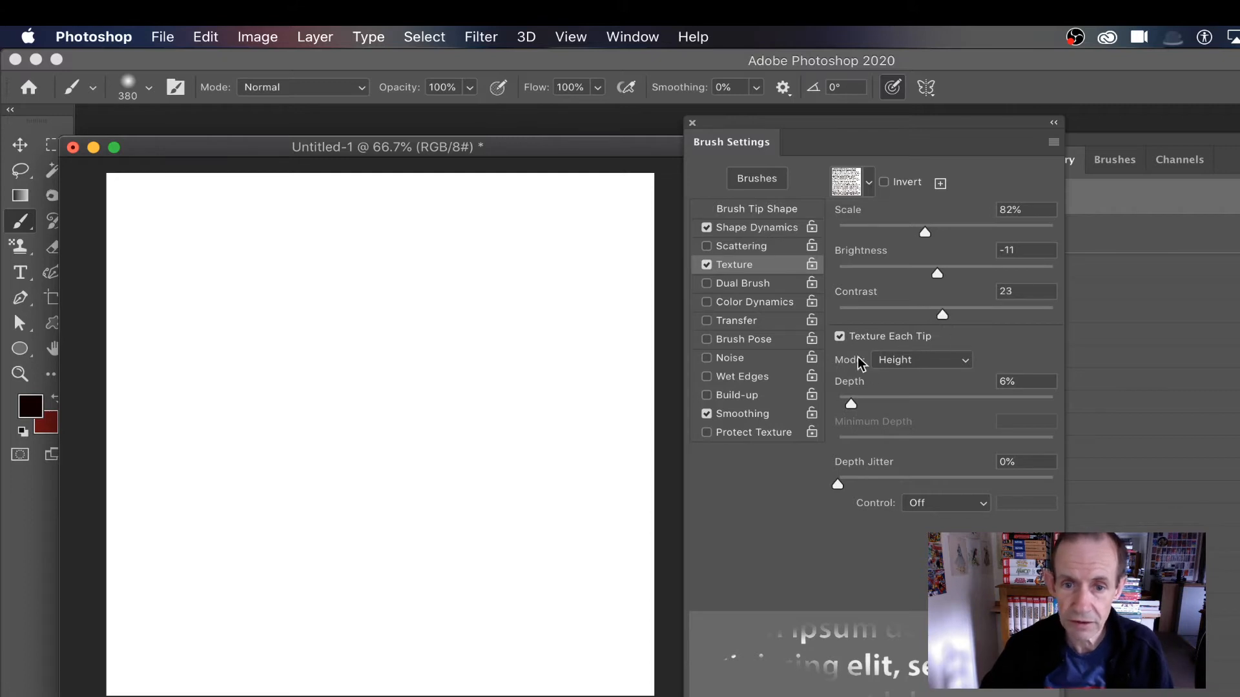
left_click(840, 337)
left_click(842, 338)
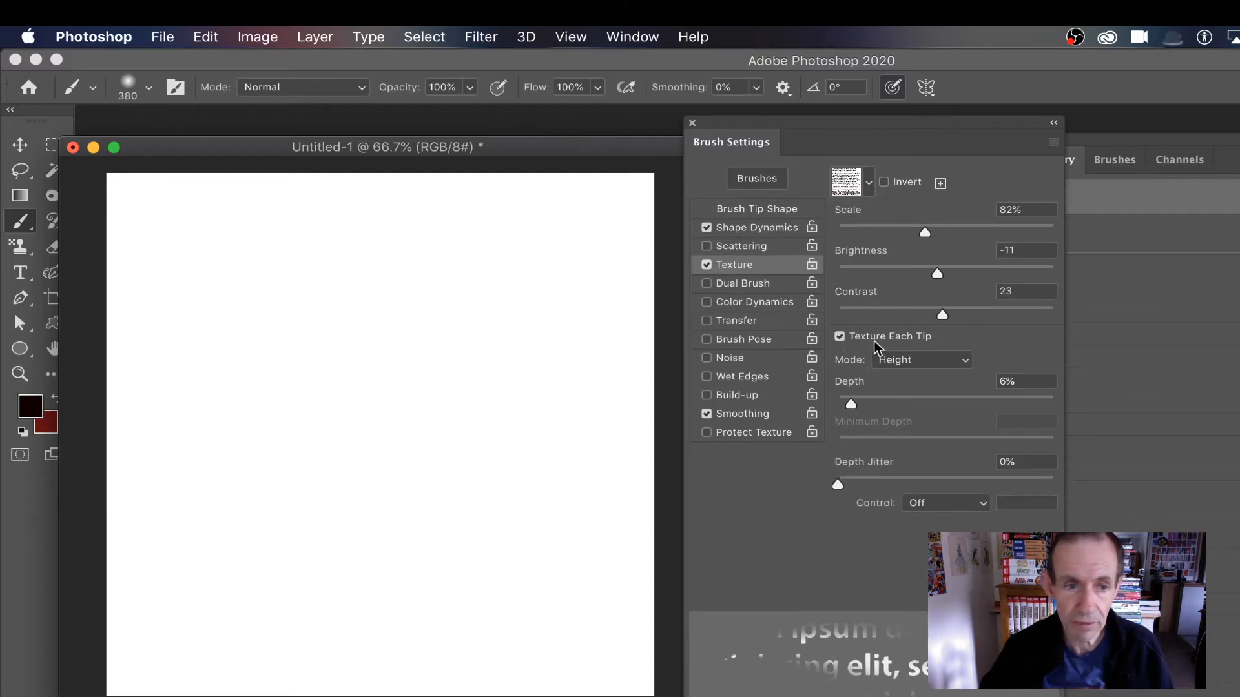
left_click(950, 359)
left_click(925, 359)
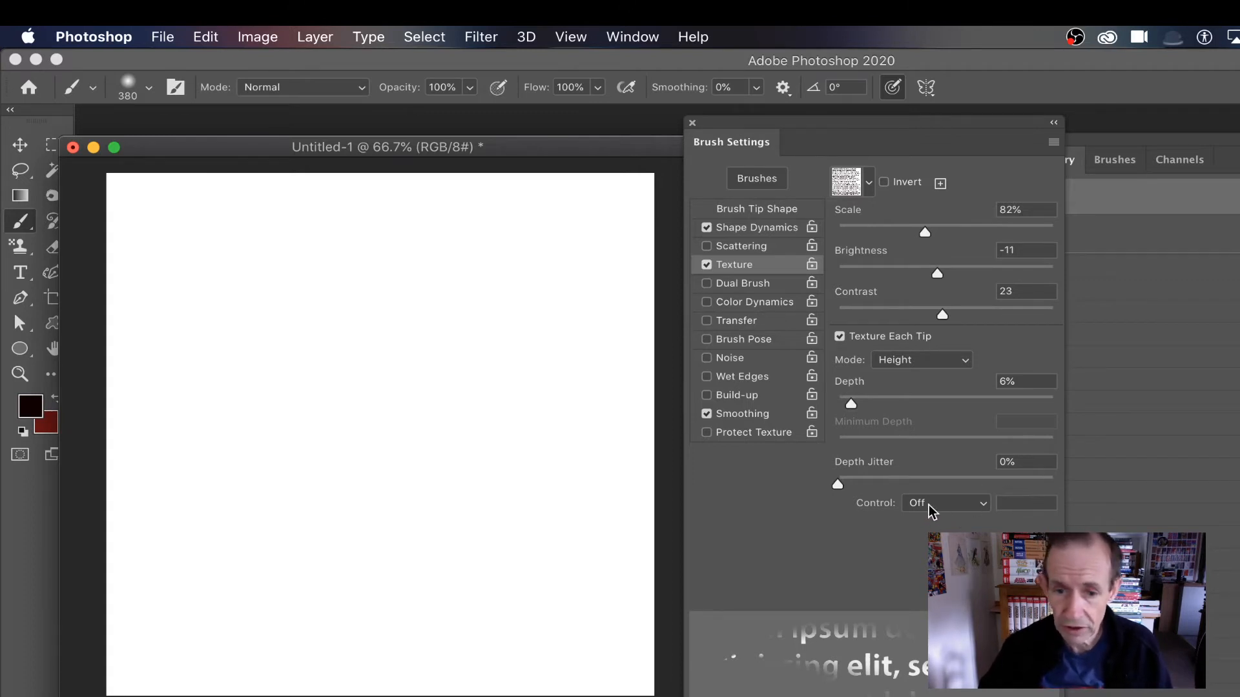
Paint text in the canvas's upper middle, raise the texture Scale to 134%, and paint larger text along the right side.
mouse_move(420, 254)
left_mouse_down()
mouse_move(510, 301)
mouse_move(419, 275)
mouse_move(320, 379)
mouse_move(418, 285)
mouse_move(512, 255)
left_mouse_up()
left_click_drag(924, 232, 963, 232)
mouse_move(539, 262)
left_mouse_down()
mouse_move(560, 409)
mouse_move(503, 395)
mouse_move(611, 341)
mouse_move(557, 220)
left_mouse_up()
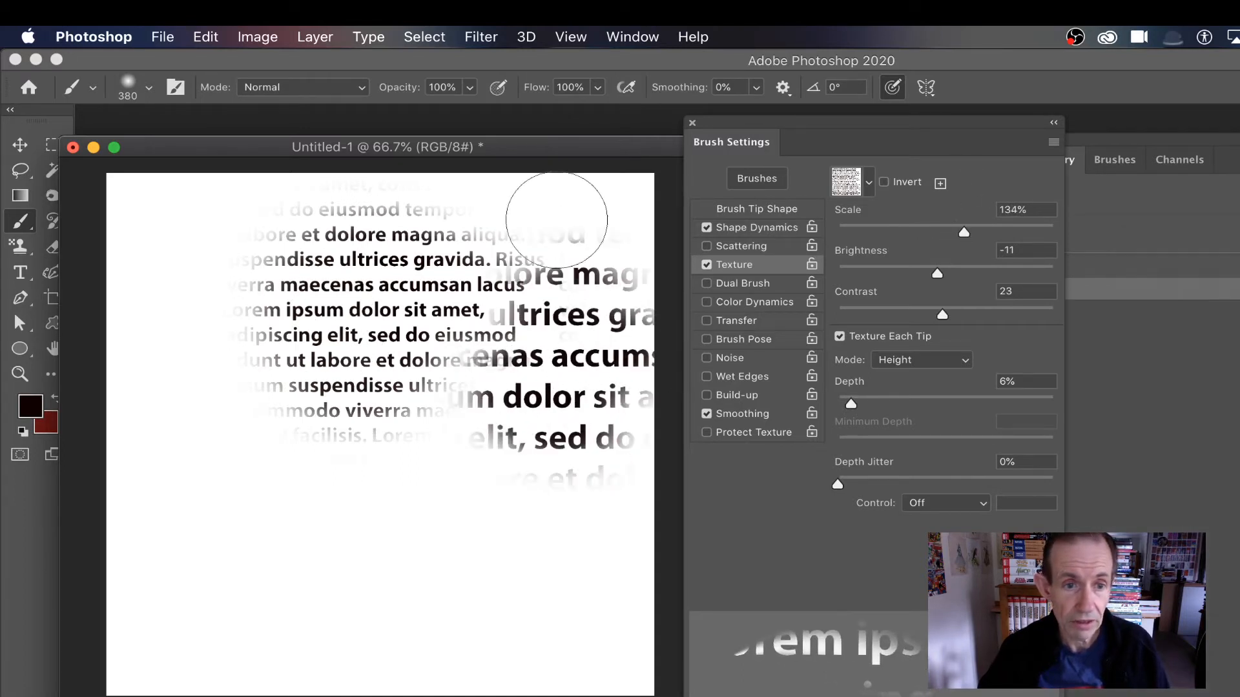
Paint very large text on the right with a much higher texture Scale, and small text down the left at 23%.
left_click_drag(964, 232, 1013, 232)
mouse_move(448, 506)
left_mouse_down()
mouse_move(485, 528)
mouse_move(511, 520)
mouse_move(512, 235)
mouse_move(606, 213)
mouse_move(501, 220)
left_mouse_up()
left_click_drag(1012, 232, 861, 232)
mouse_move(166, 379)
left_mouse_down()
mouse_move(299, 294)
mouse_move(194, 221)
mouse_move(299, 177)
mouse_move(397, 160)
mouse_move(190, 302)
mouse_move(173, 342)
mouse_move(257, 357)
mouse_move(207, 363)
mouse_move(142, 468)
mouse_move(173, 421)
mouse_move(232, 419)
left_mouse_up()
Set the foreground color to mid blue and paint small text over the middle of the canvas.
left_click(45, 406)
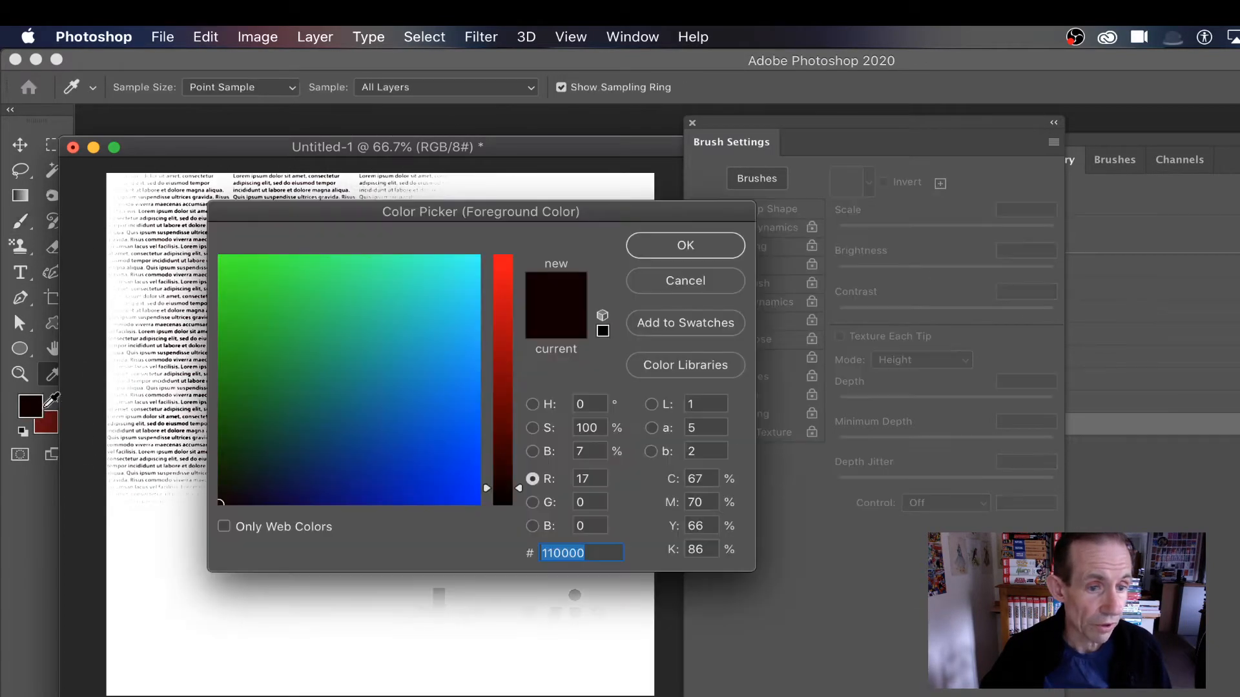
left_click_drag(417, 382, 429, 368)
left_click(646, 244)
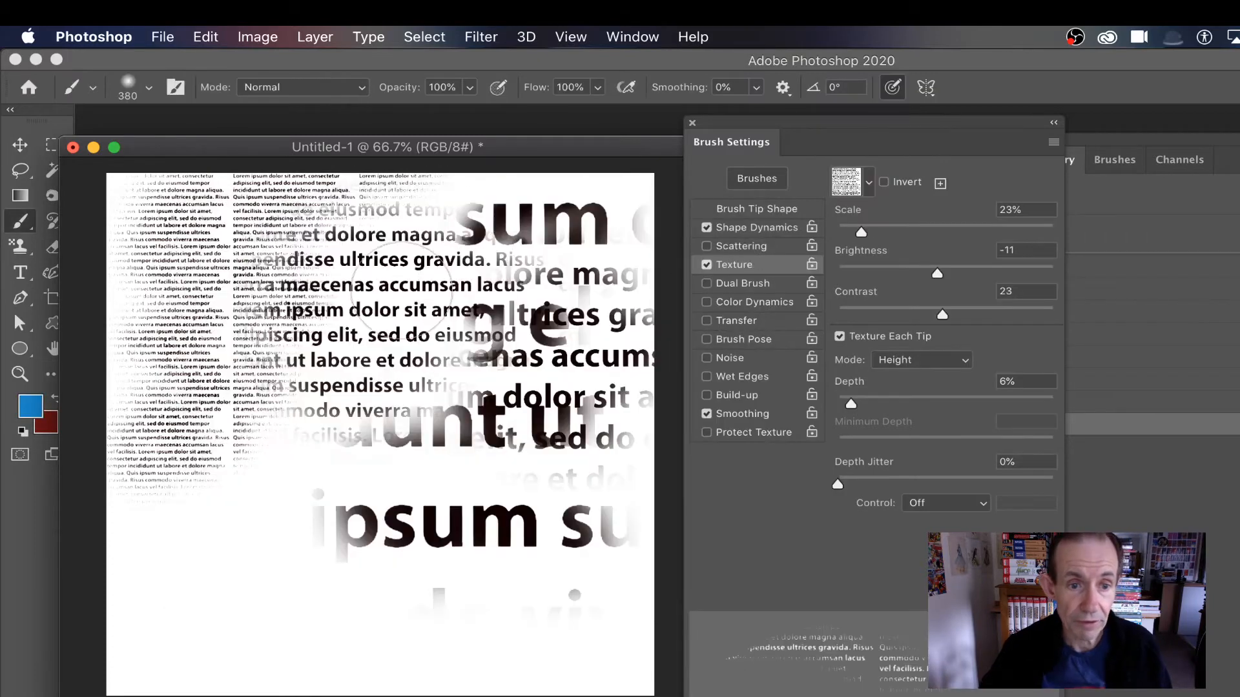
mouse_move(423, 287)
left_mouse_down()
mouse_move(528, 300)
mouse_move(487, 337)
left_mouse_up()
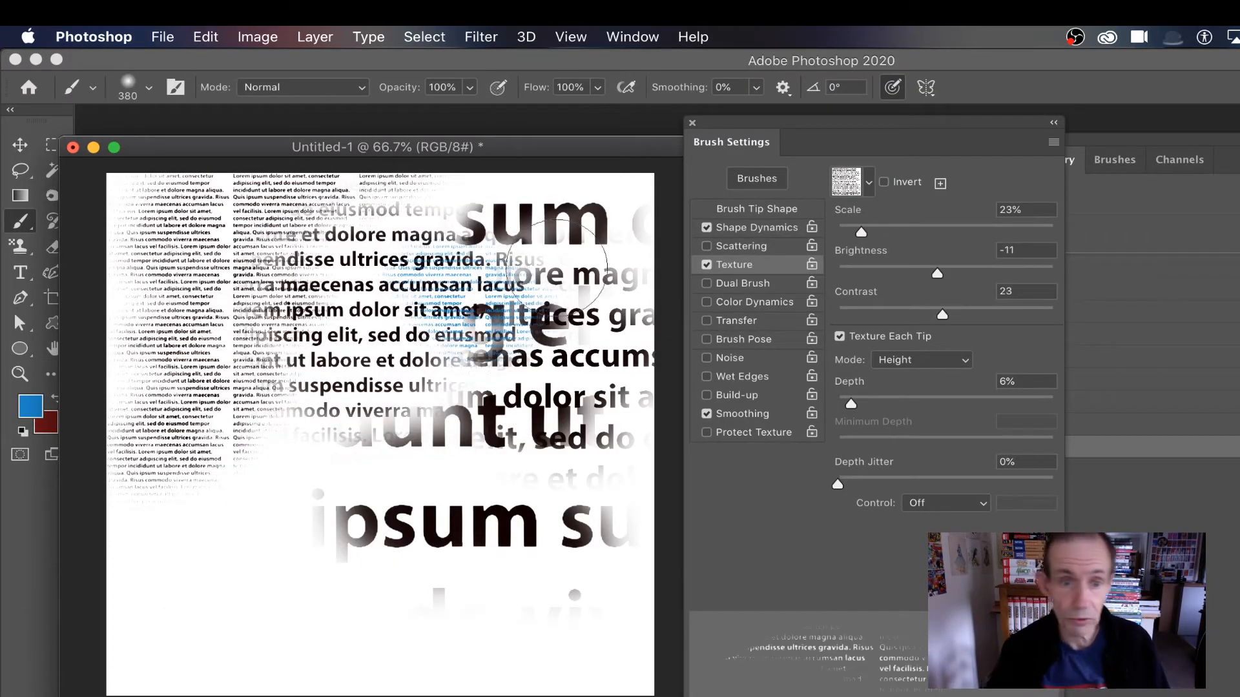
mouse_move(446, 320)
left_mouse_down()
mouse_move(523, 368)
mouse_move(452, 368)
mouse_move(397, 336)
mouse_move(423, 470)
mouse_move(452, 474)
mouse_move(397, 362)
mouse_move(303, 397)
left_mouse_up()
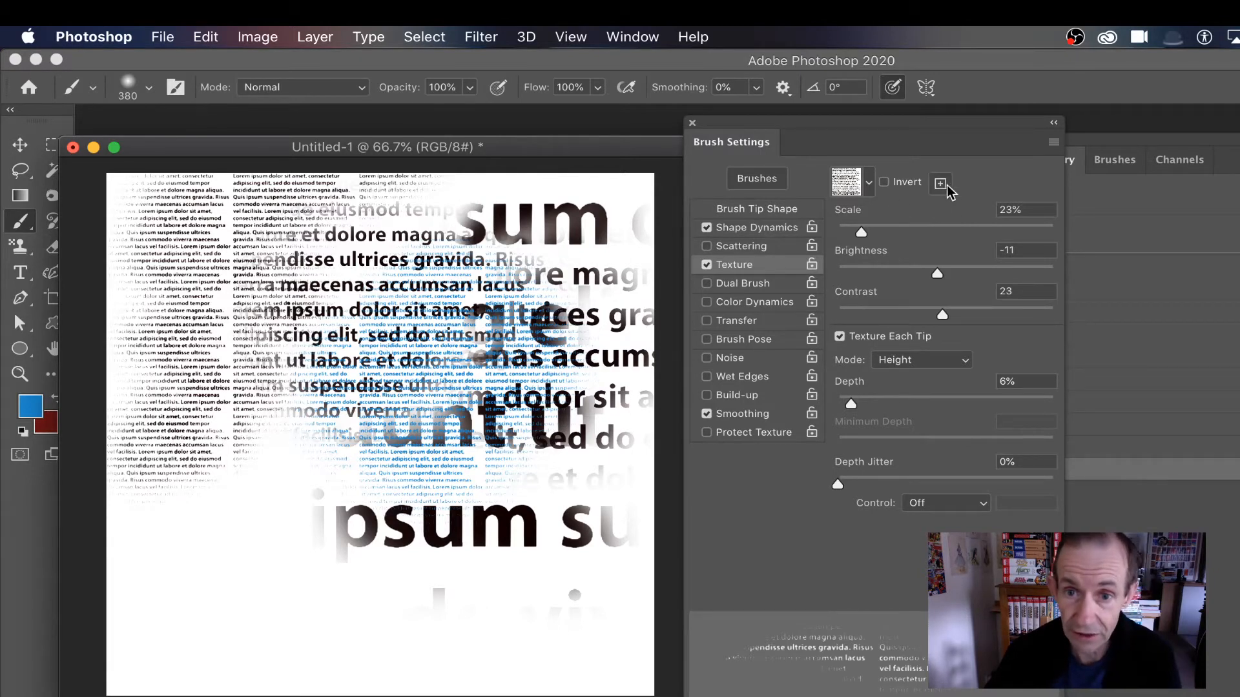
Invert the brush texture and paint reversed-out text in blue over the canvas's lower right and lower middle.
left_click(885, 184)
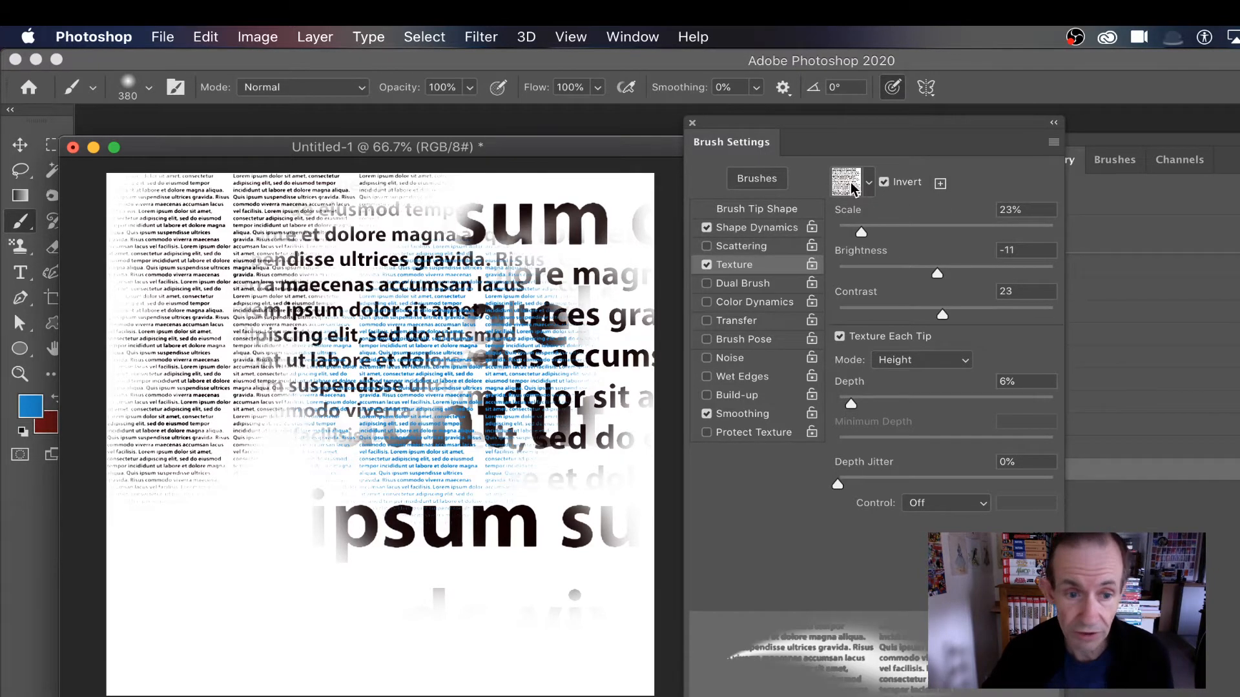
mouse_move(623, 461)
left_mouse_down()
mouse_move(579, 513)
mouse_move(539, 471)
left_mouse_up()
right_click(506, 479)
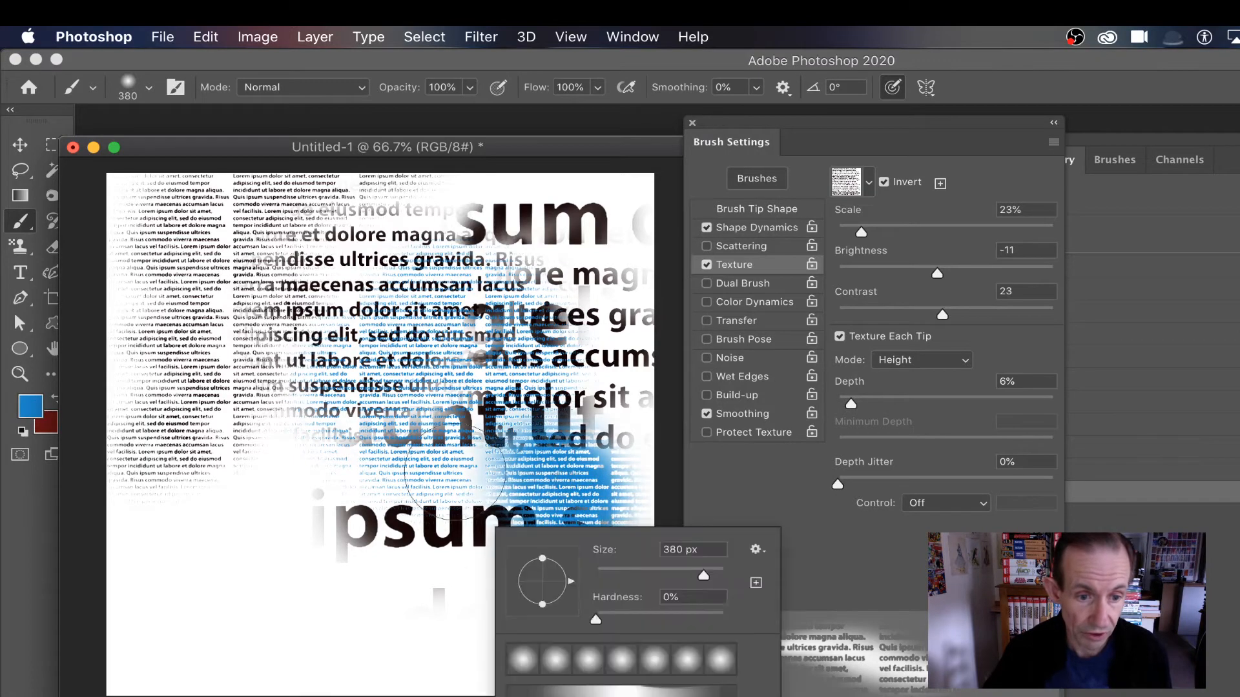
mouse_move(420, 445)
left_mouse_down()
mouse_move(459, 513)
mouse_move(423, 501)
left_mouse_up()
Enlarge the brush to 1400 px, paint blue over the canvas's left side, and paint larger reversed-out text over the right at 62% texture Scale.
left_click(148, 88)
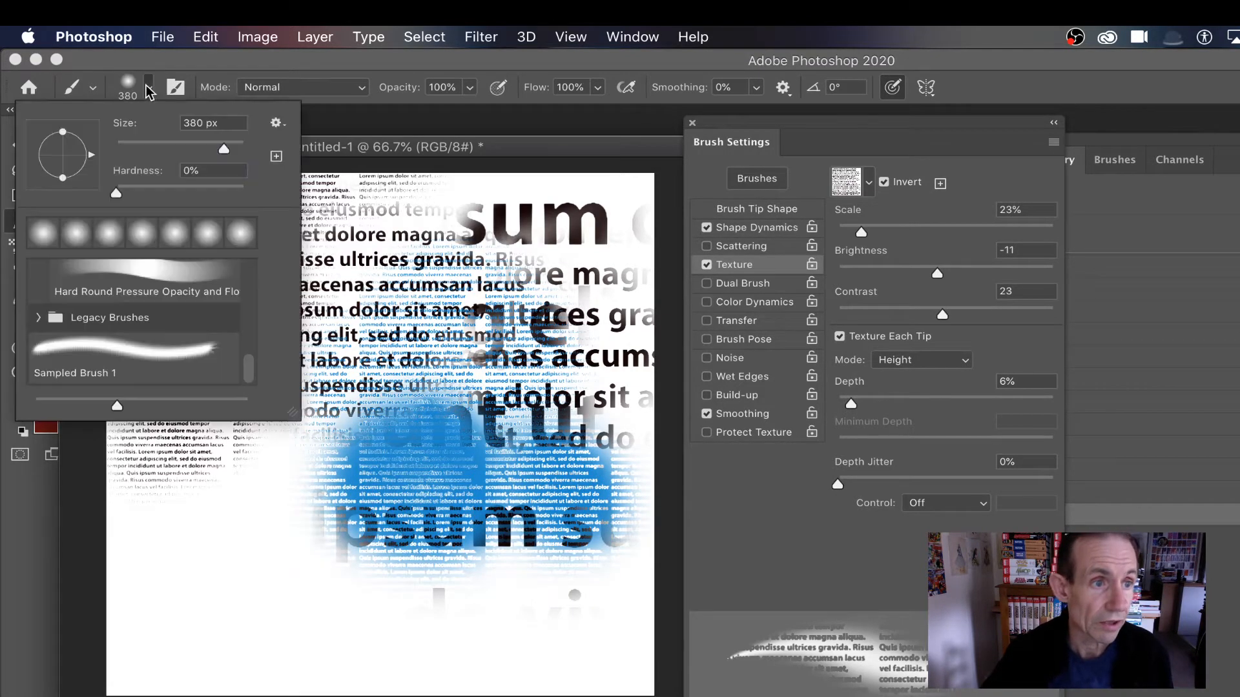
left_click_drag(226, 147, 233, 146)
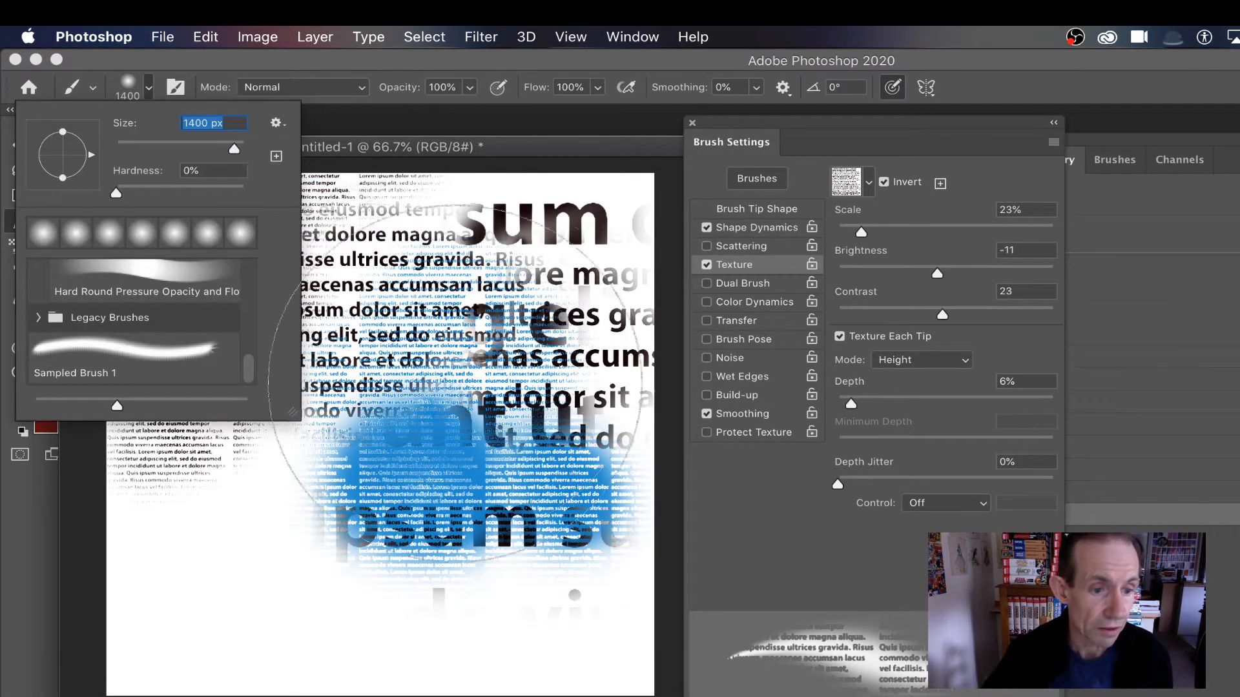
mouse_move(358, 489)
left_mouse_down()
mouse_move(253, 538)
mouse_move(265, 426)
mouse_move(309, 291)
left_mouse_up()
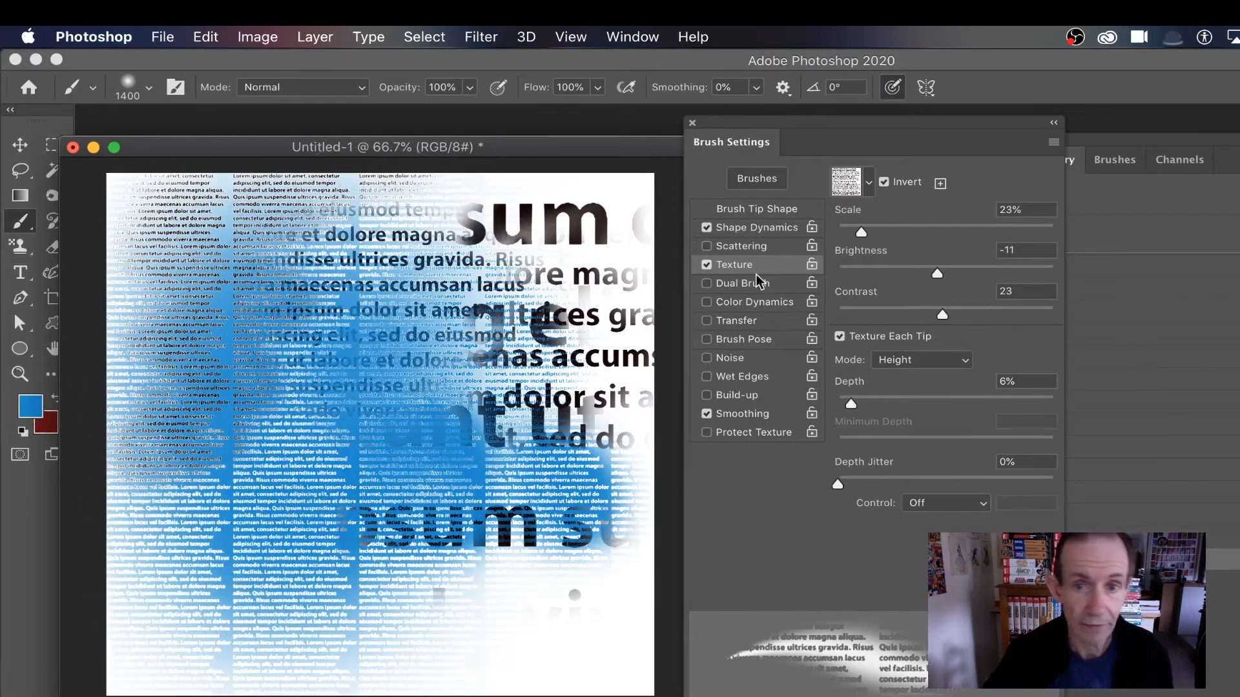
left_click_drag(869, 232, 903, 233)
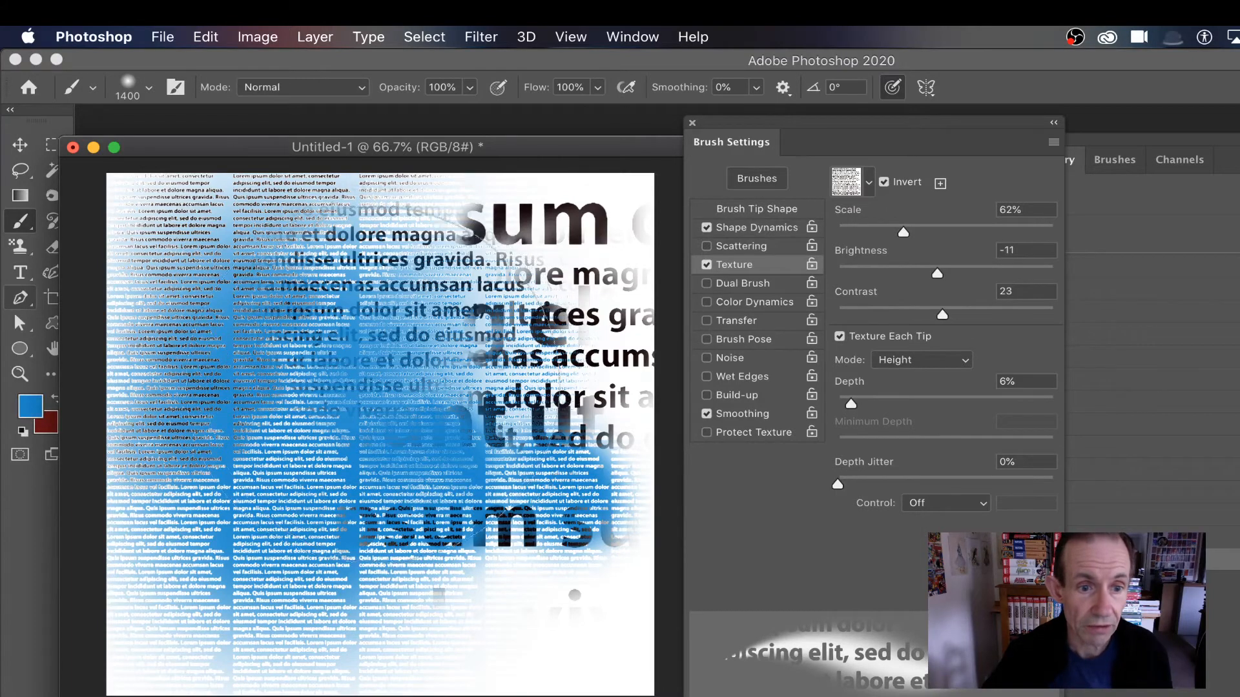
mouse_move(374, 375)
left_mouse_down()
mouse_move(556, 304)
mouse_move(423, 174)
mouse_move(494, 462)
left_mouse_up()
Set the foreground color to near-black #110000 and paint reversed-out text across the canvas's upper part and left middle.
left_click(29, 410)
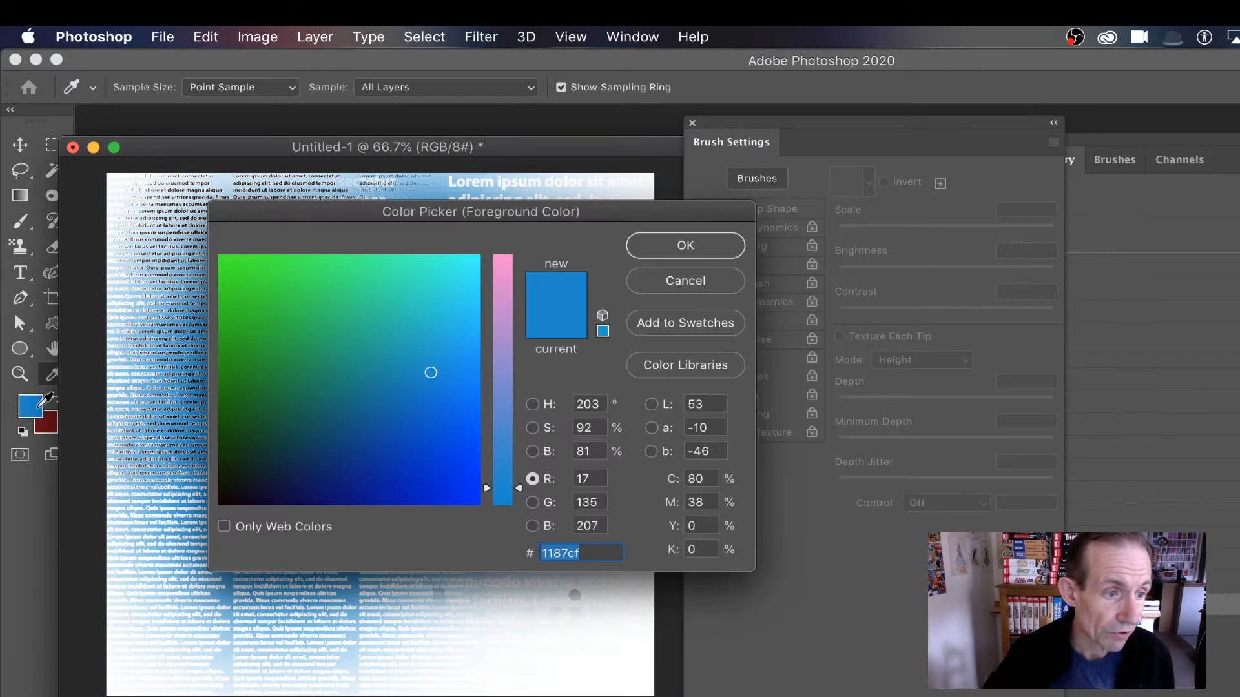
left_click(187, 507)
left_click(651, 255)
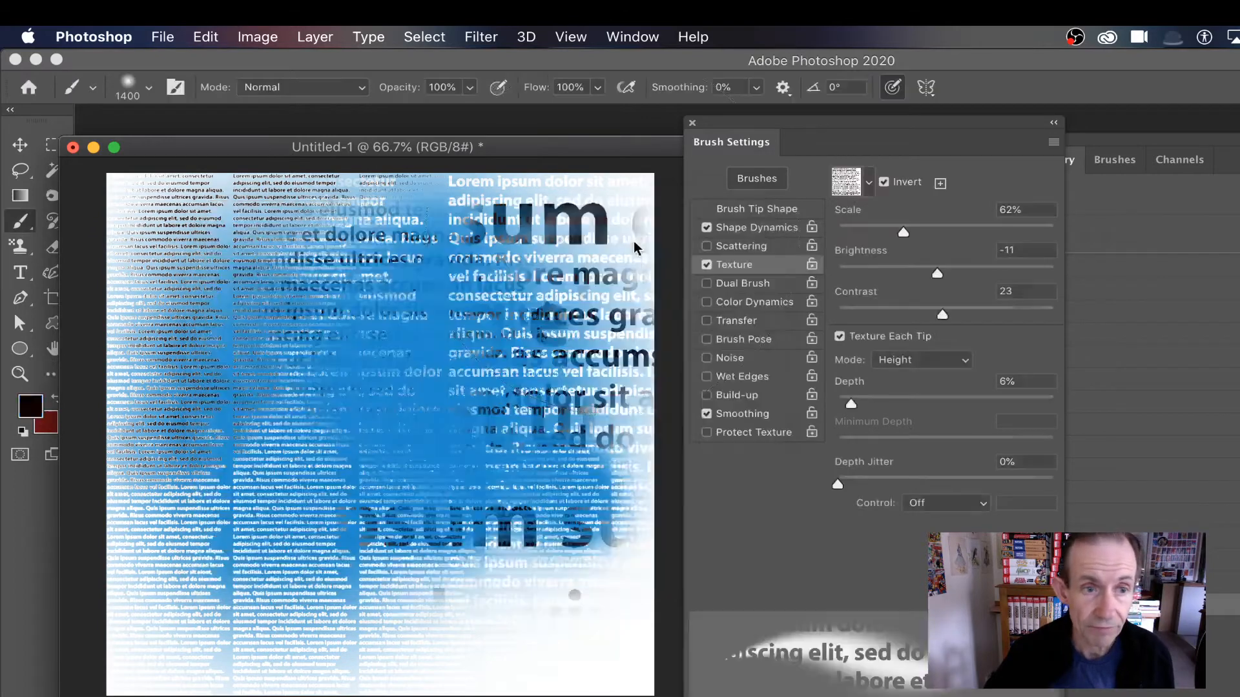
mouse_move(335, 226)
left_mouse_down()
mouse_move(368, 265)
mouse_move(516, 293)
left_mouse_up()
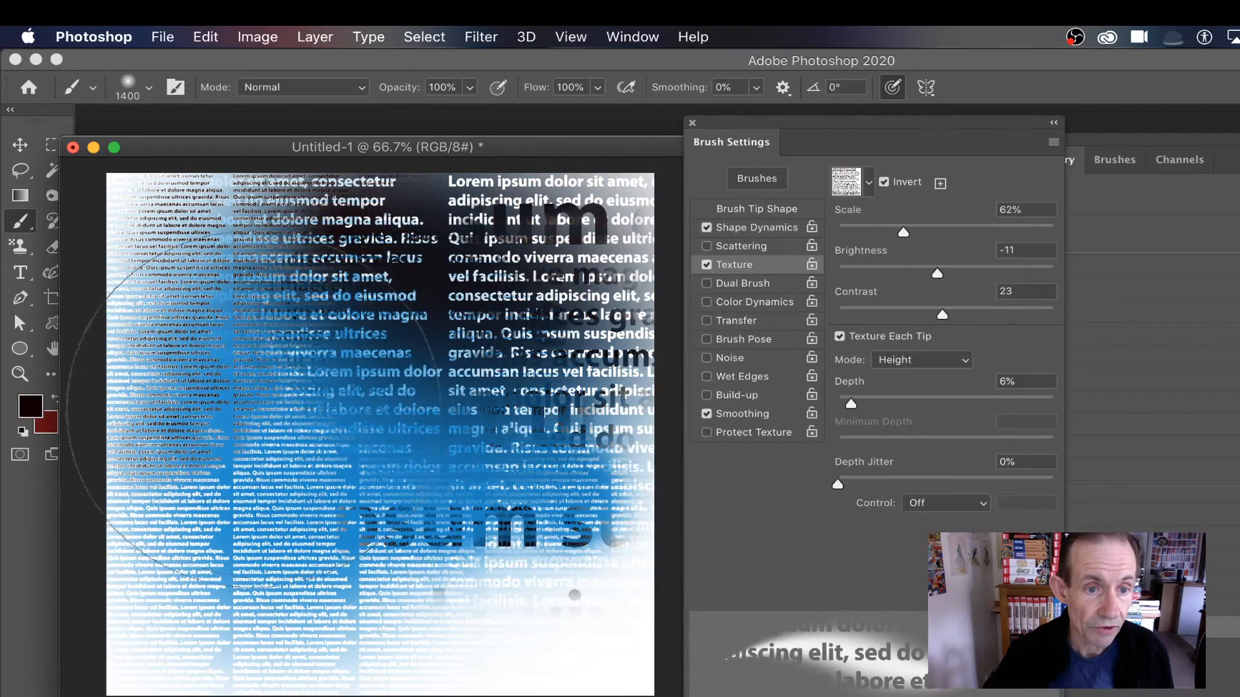
left_click_drag(248, 409, 328, 406)
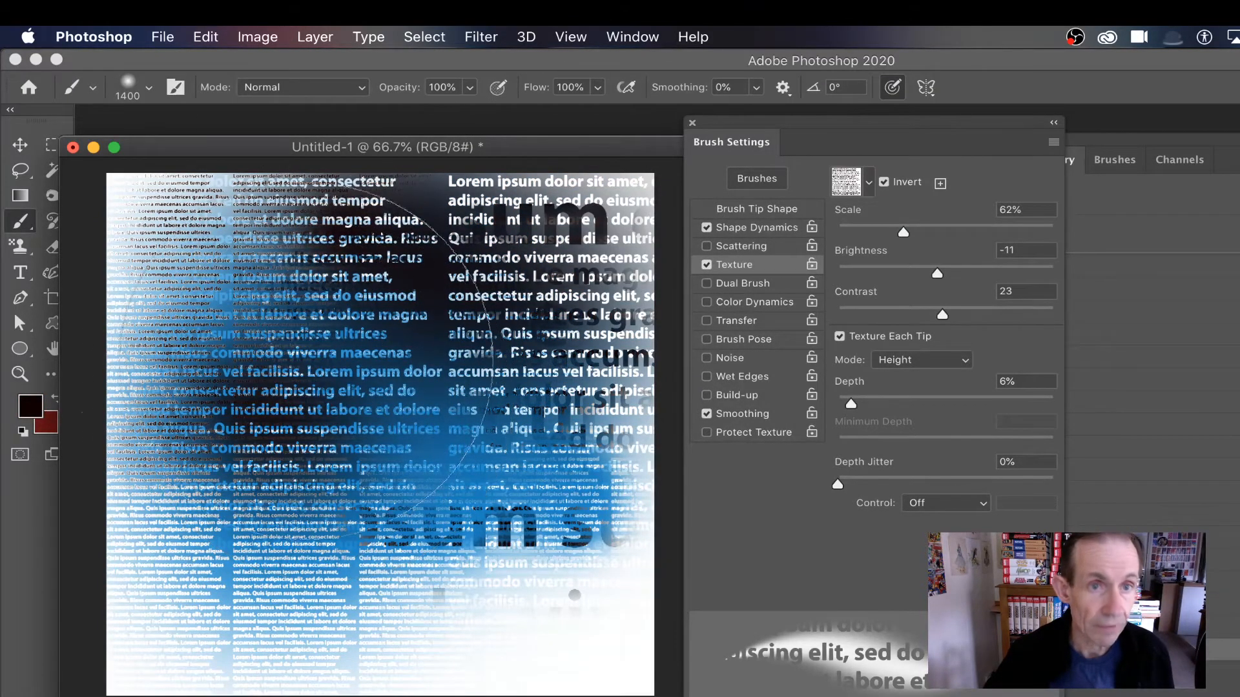
Apply a Gaussian Blur with a 13.4-pixel radius to the painted canvas.
left_click(481, 37)
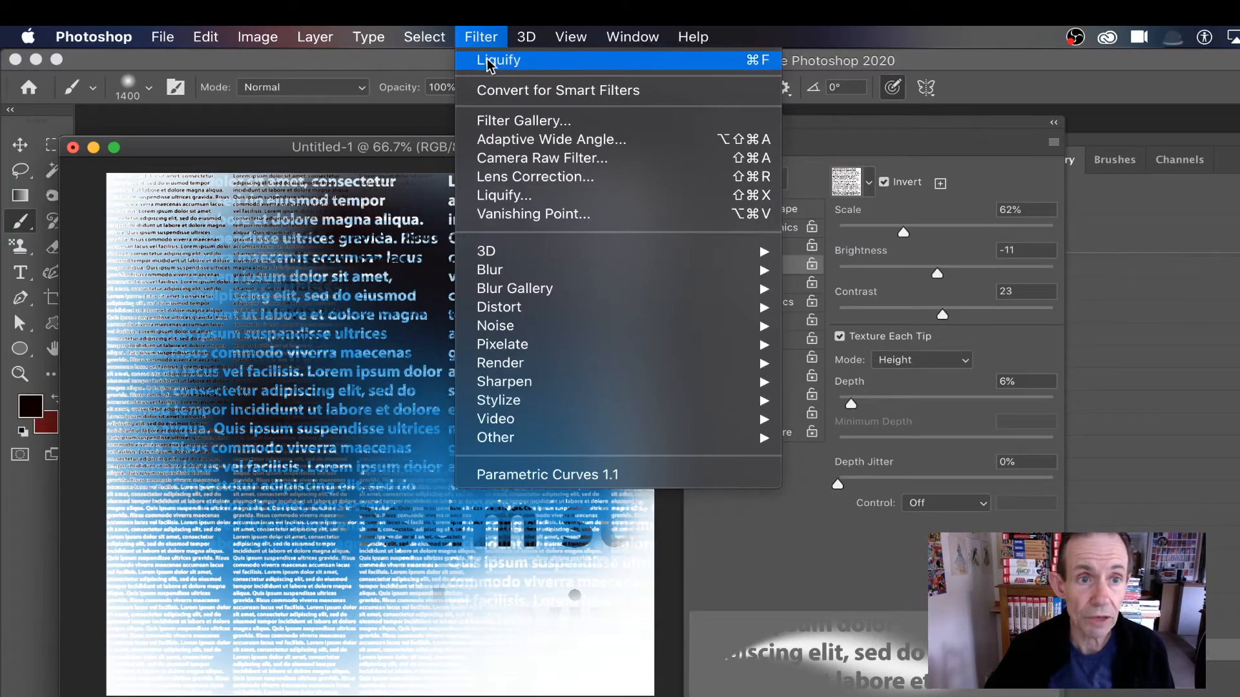
mouse_move(524, 279)
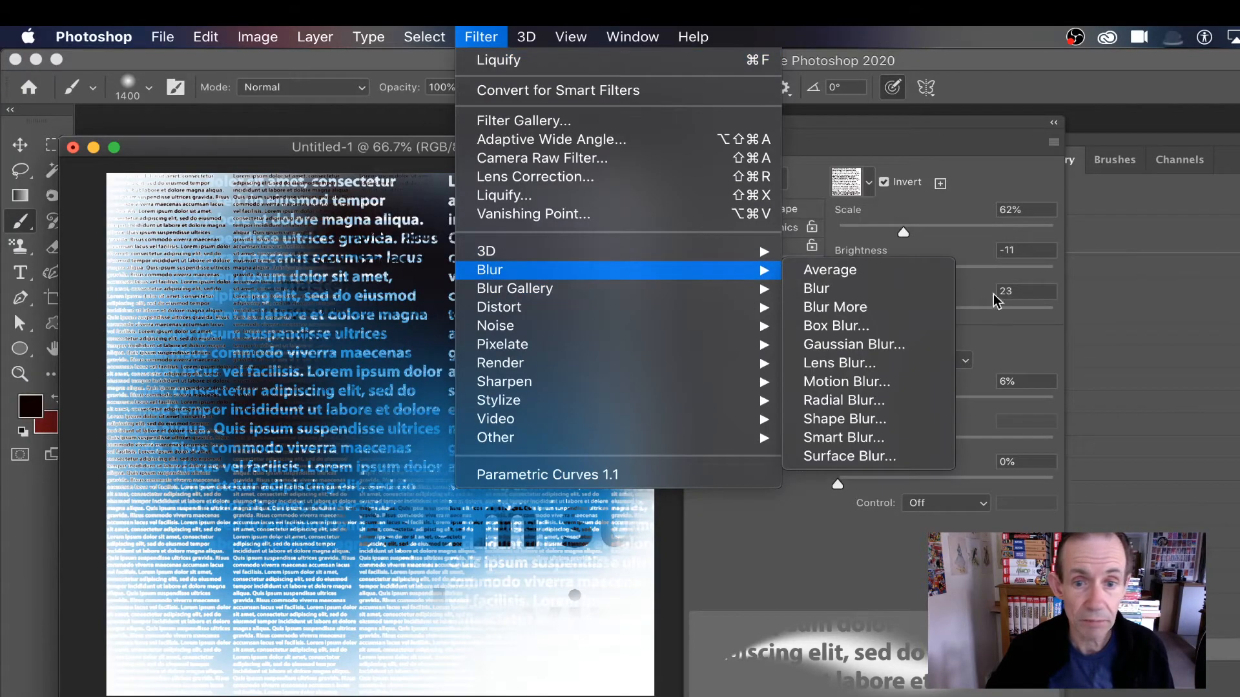
left_click(896, 348)
left_click(659, 553)
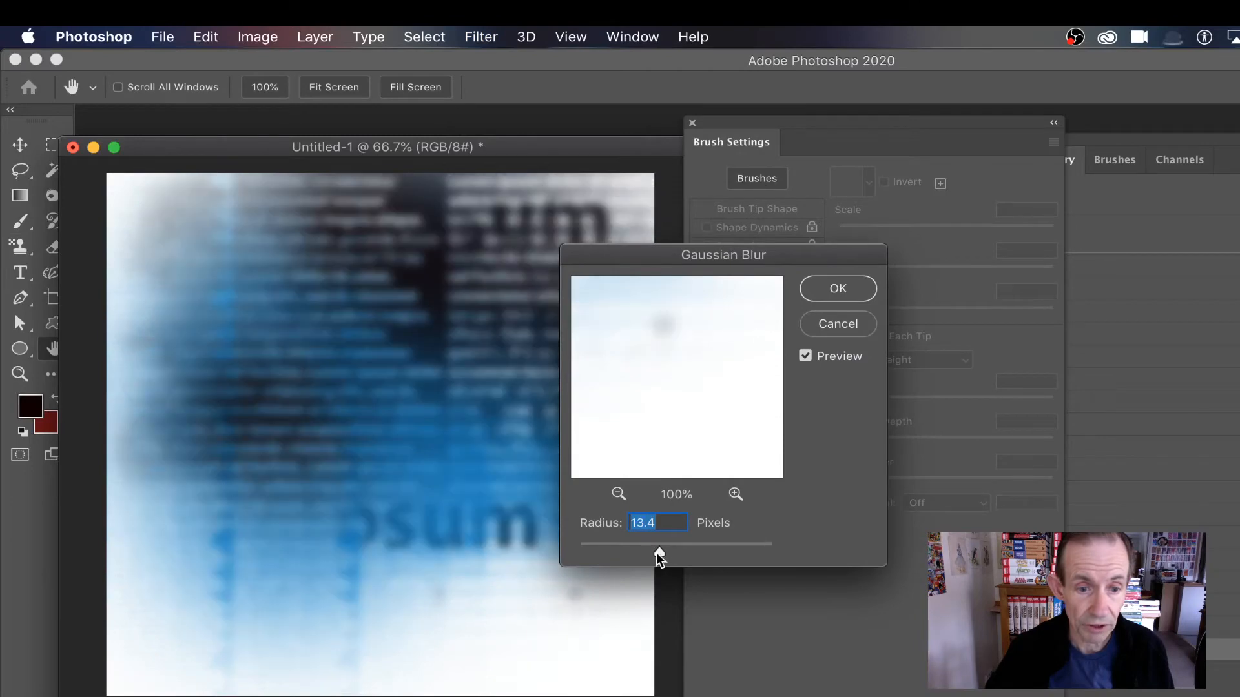
left_click(835, 290)
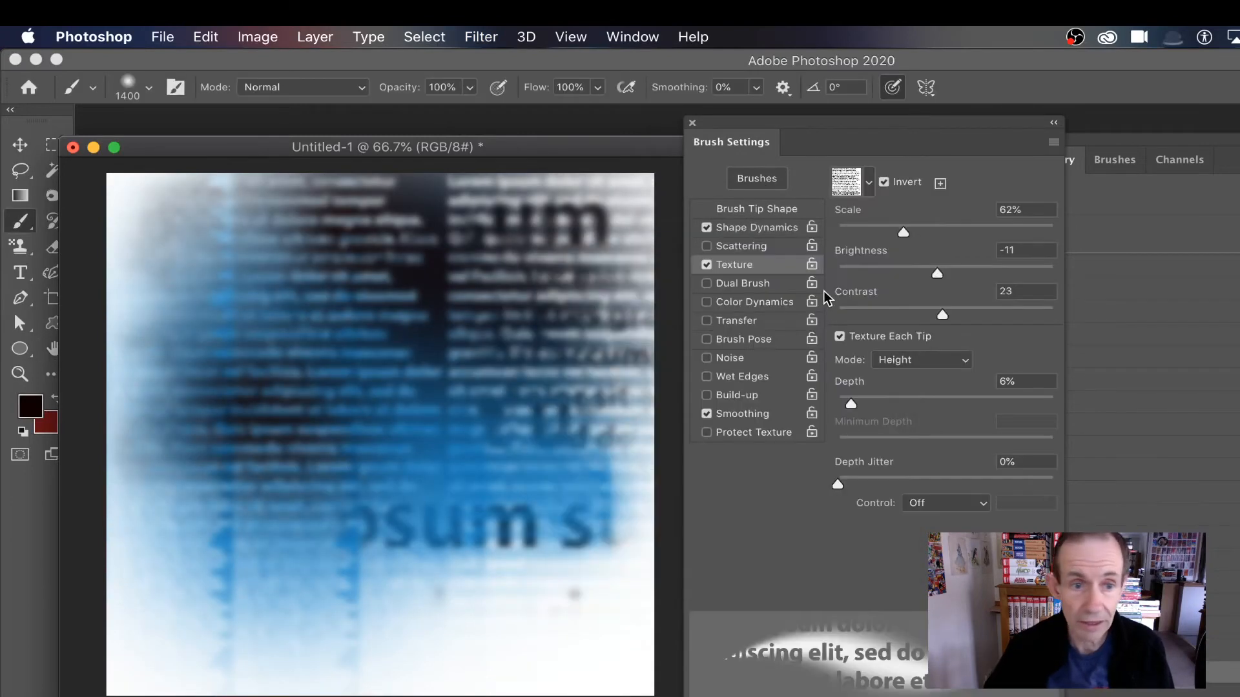
Paint sharp near-black reversed-out text over the blurred canvas, and reduce the brush to 476 px to paint the lower right.
mouse_move(403, 288)
left_mouse_down()
mouse_move(491, 148)
mouse_move(529, 259)
mouse_move(307, 343)
mouse_move(310, 549)
mouse_move(213, 388)
left_mouse_up()
left_click(149, 92)
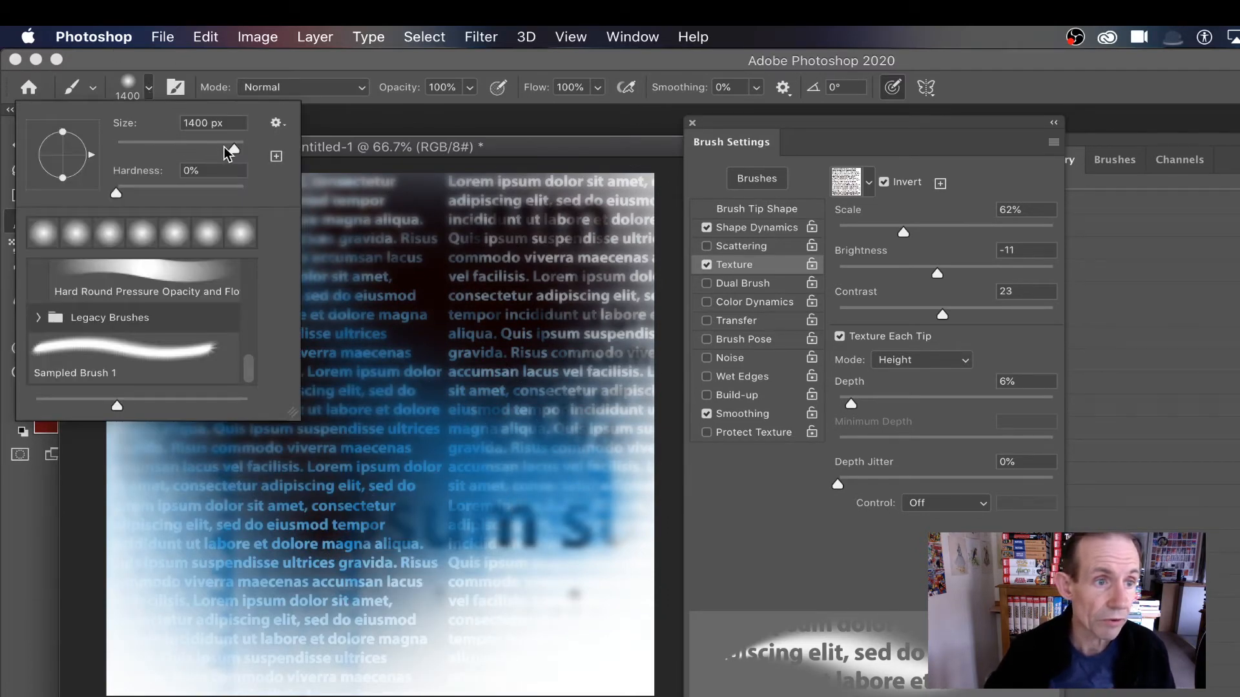
left_click_drag(224, 148, 226, 148)
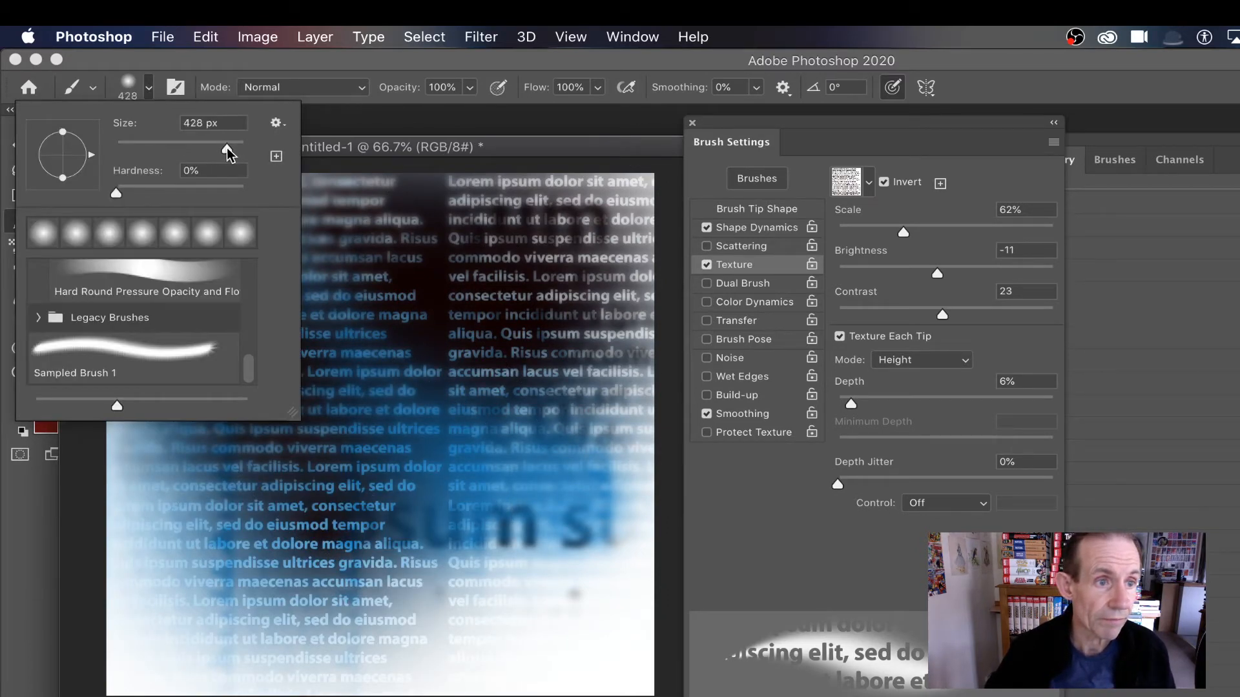
left_click(330, 146)
mouse_move(620, 505)
left_mouse_down()
mouse_move(536, 536)
mouse_move(516, 569)
left_mouse_up()
Set the foreground color to green and paint in Overlay mode down the canvas's right side and across the lower middle.
left_click(37, 413)
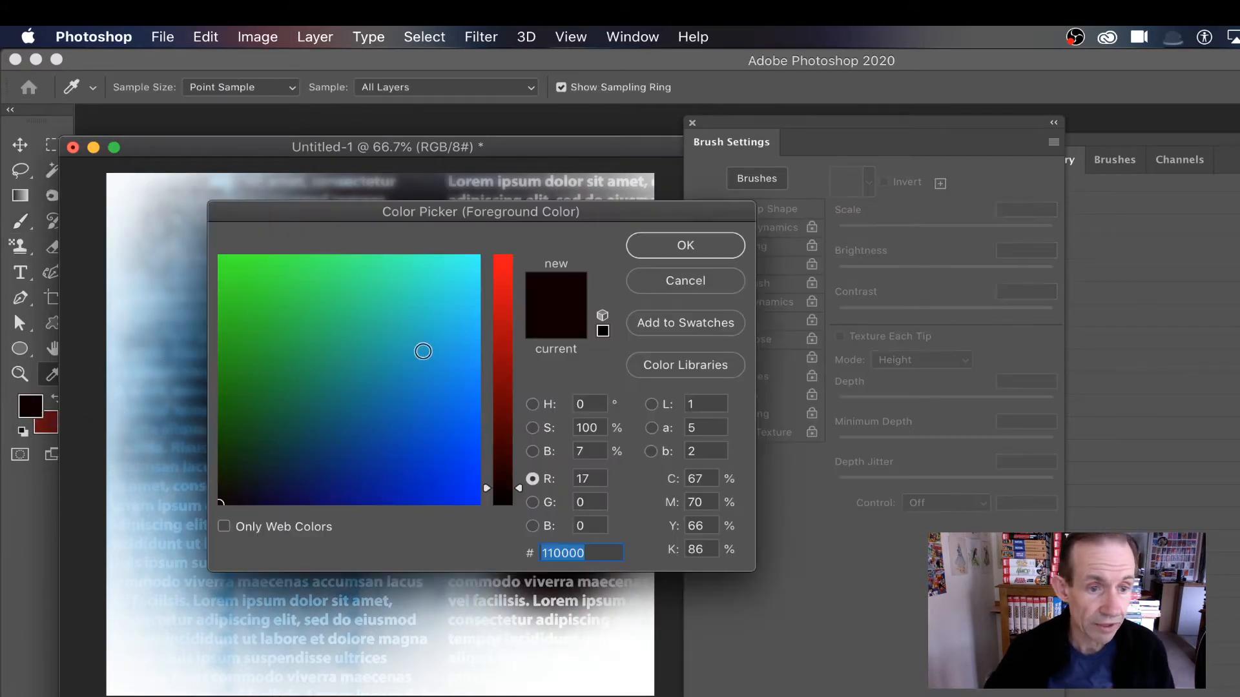
left_click(248, 297)
left_click(728, 247)
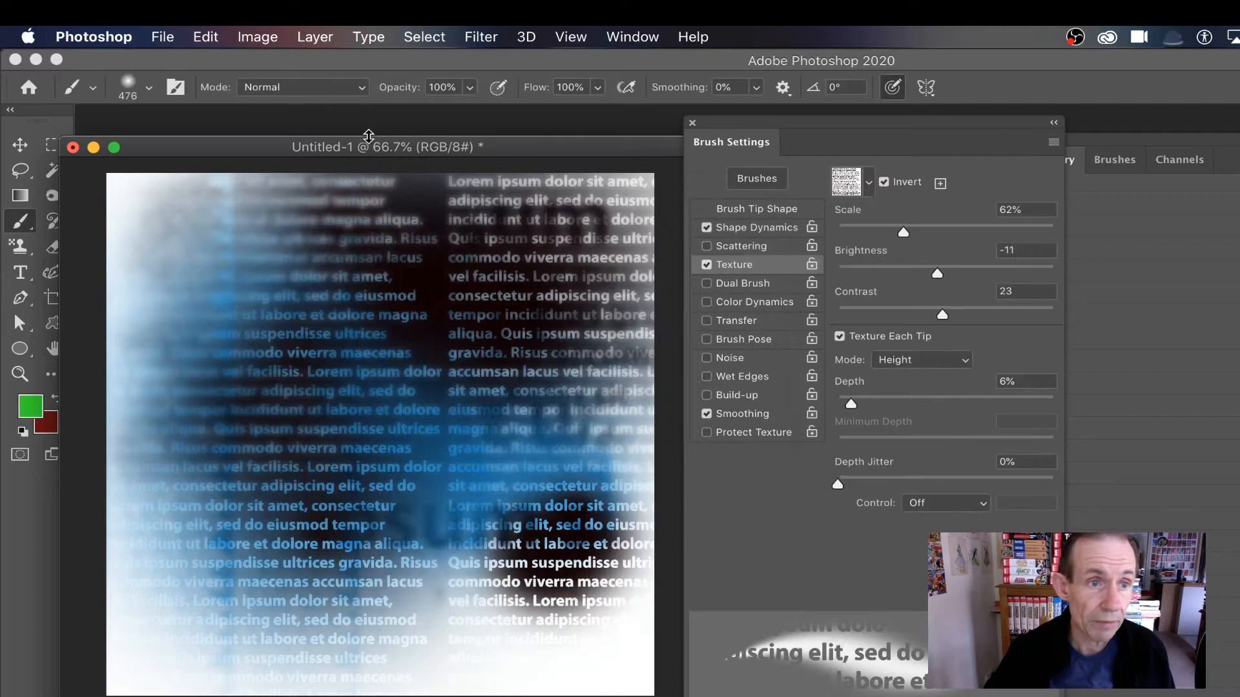
left_click(305, 87)
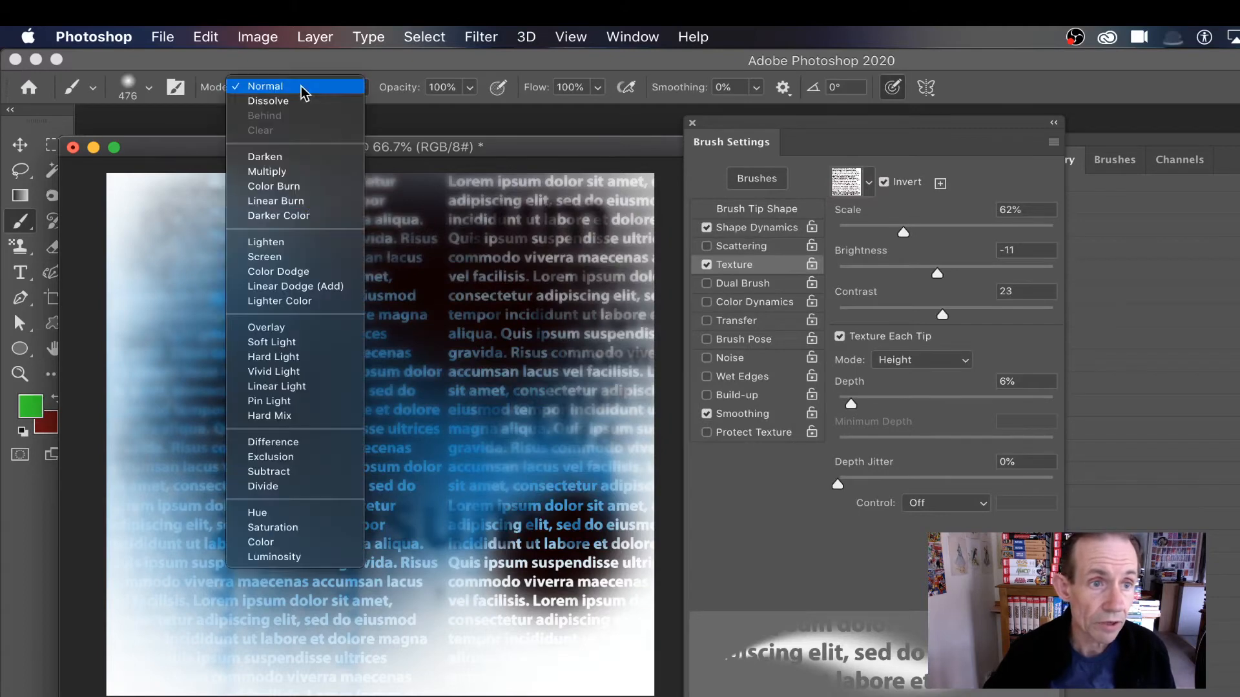
left_click(297, 336)
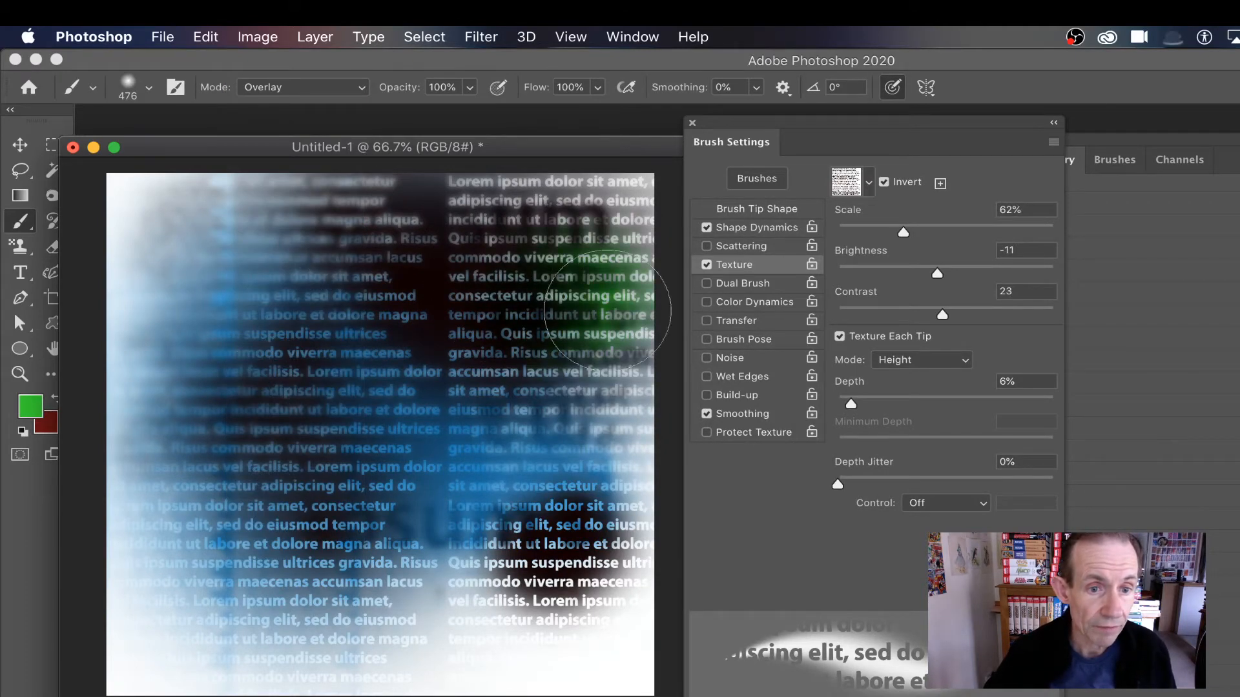
mouse_move(581, 423)
left_mouse_down()
mouse_move(608, 438)
mouse_move(478, 581)
left_mouse_up()
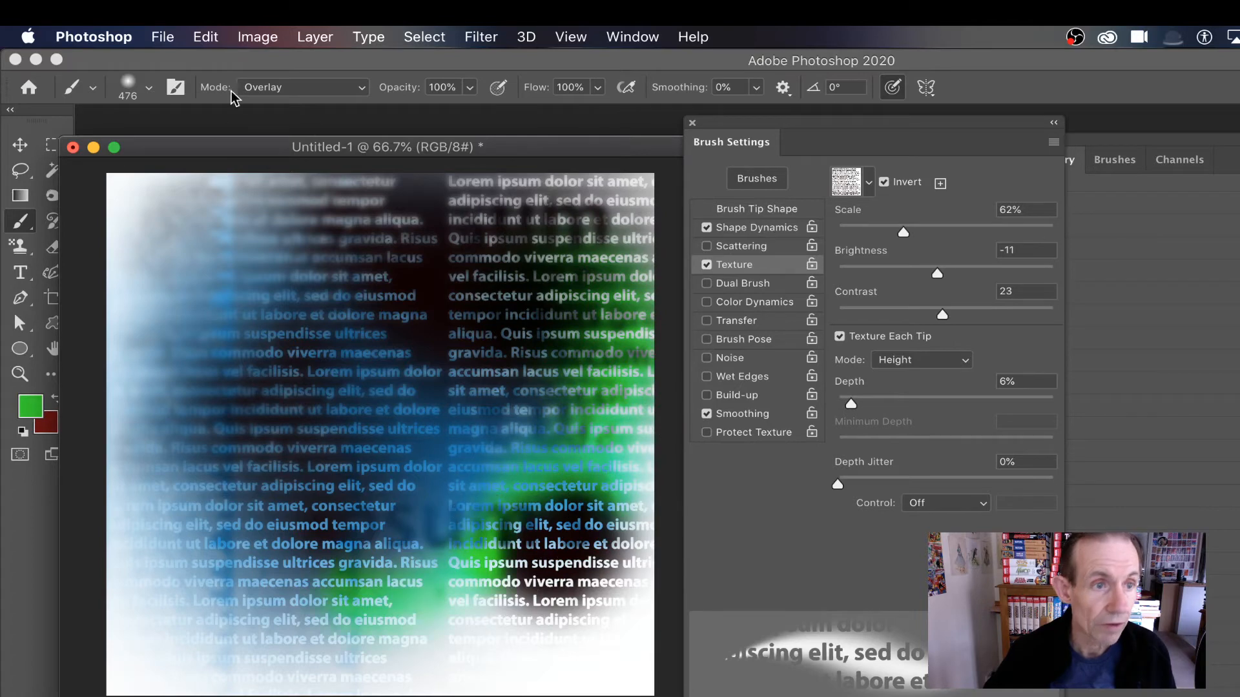
Switch the brush's blending mode to Difference and paint green strokes over the middle, right and lower parts of the canvas.
left_click(288, 89)
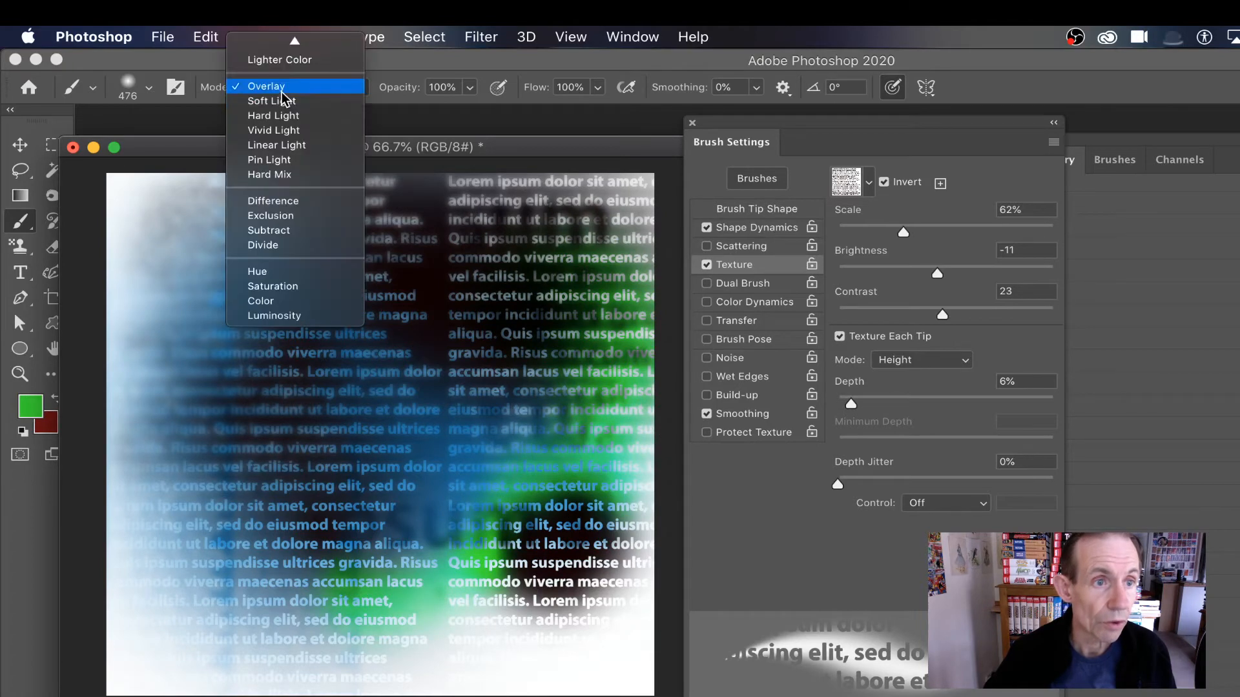
left_click(278, 201)
mouse_move(568, 387)
left_mouse_down()
mouse_move(608, 386)
mouse_move(579, 439)
mouse_move(386, 476)
mouse_move(452, 520)
mouse_move(527, 622)
mouse_move(423, 609)
mouse_move(325, 619)
mouse_move(275, 497)
mouse_move(198, 471)
mouse_move(213, 377)
mouse_move(275, 376)
mouse_move(344, 318)
mouse_move(390, 255)
mouse_move(522, 204)
mouse_move(489, 341)
mouse_move(594, 202)
left_mouse_up()
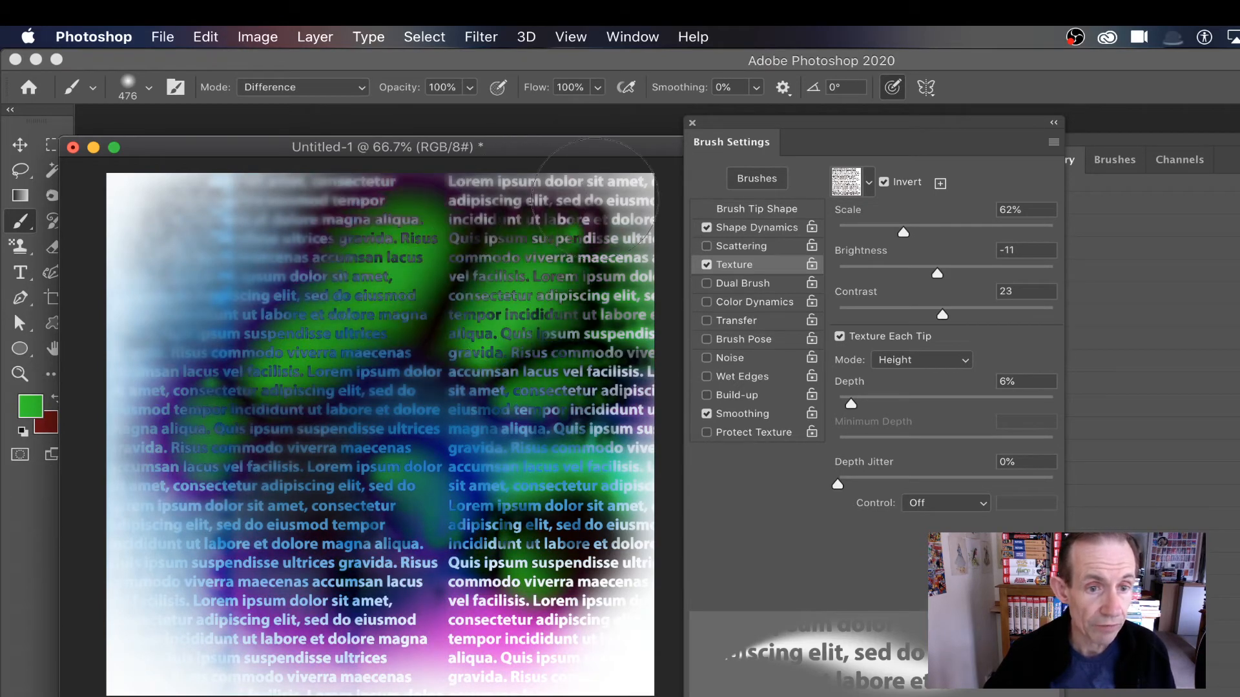
mouse_move(542, 405)
left_mouse_down()
mouse_move(339, 373)
mouse_move(226, 242)
mouse_move(311, 134)
left_mouse_up()
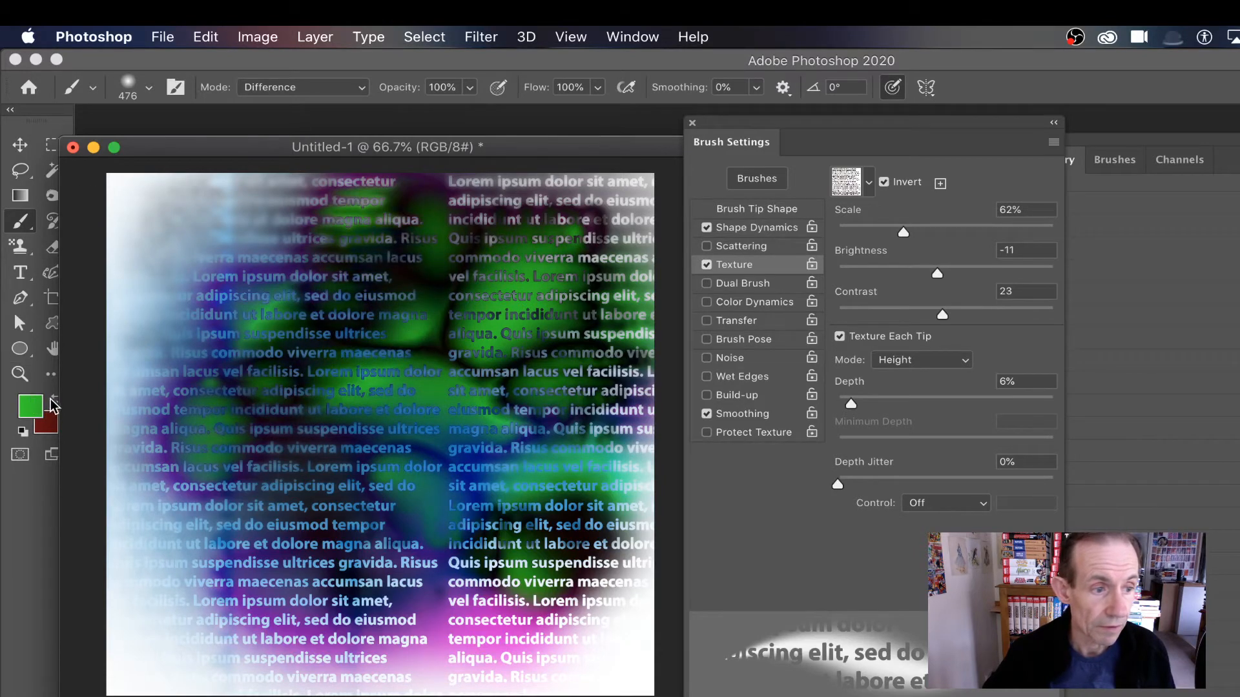
Return the brush's blending mode to Normal and paint green reversed-out text on a new layer over the canvas's middle.
left_click(285, 87)
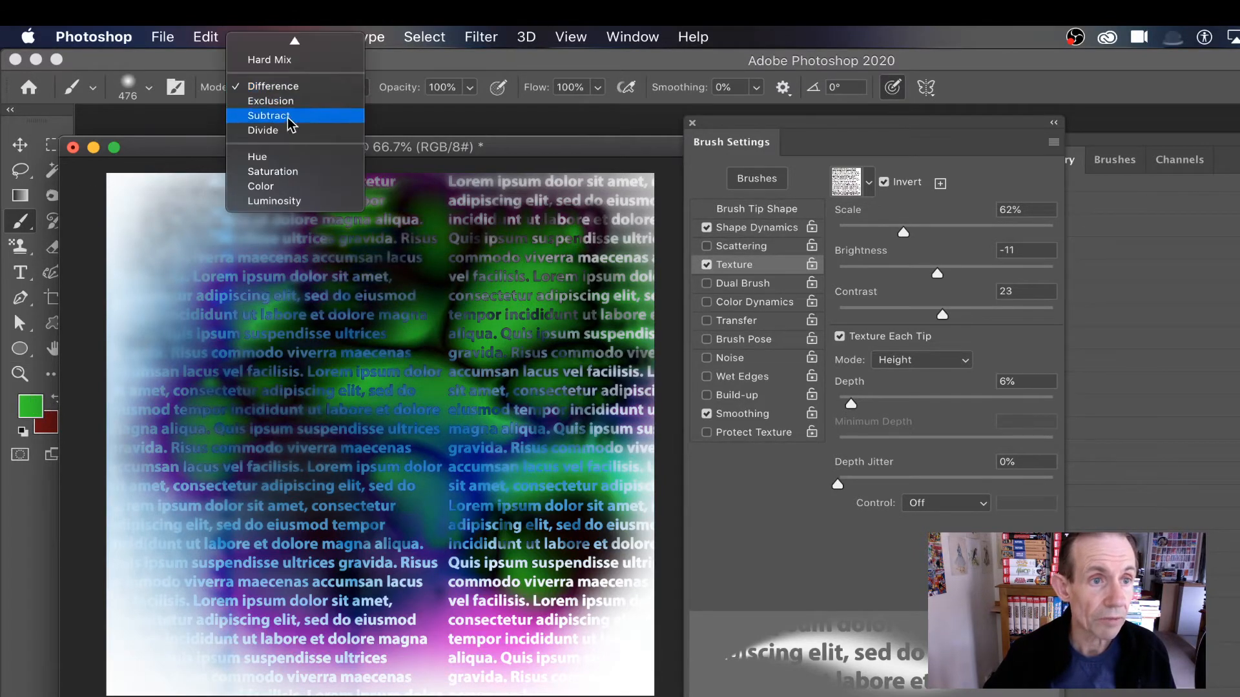
left_click(265, 43)
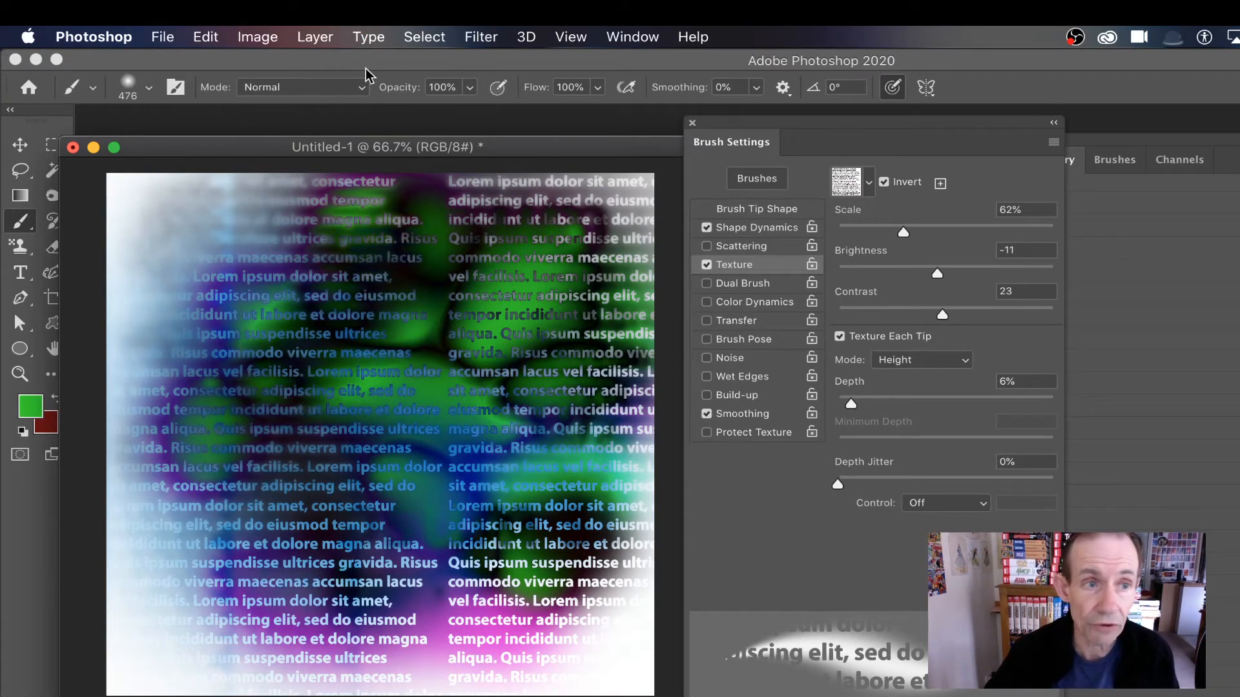
left_click(315, 37)
mouse_move(329, 58)
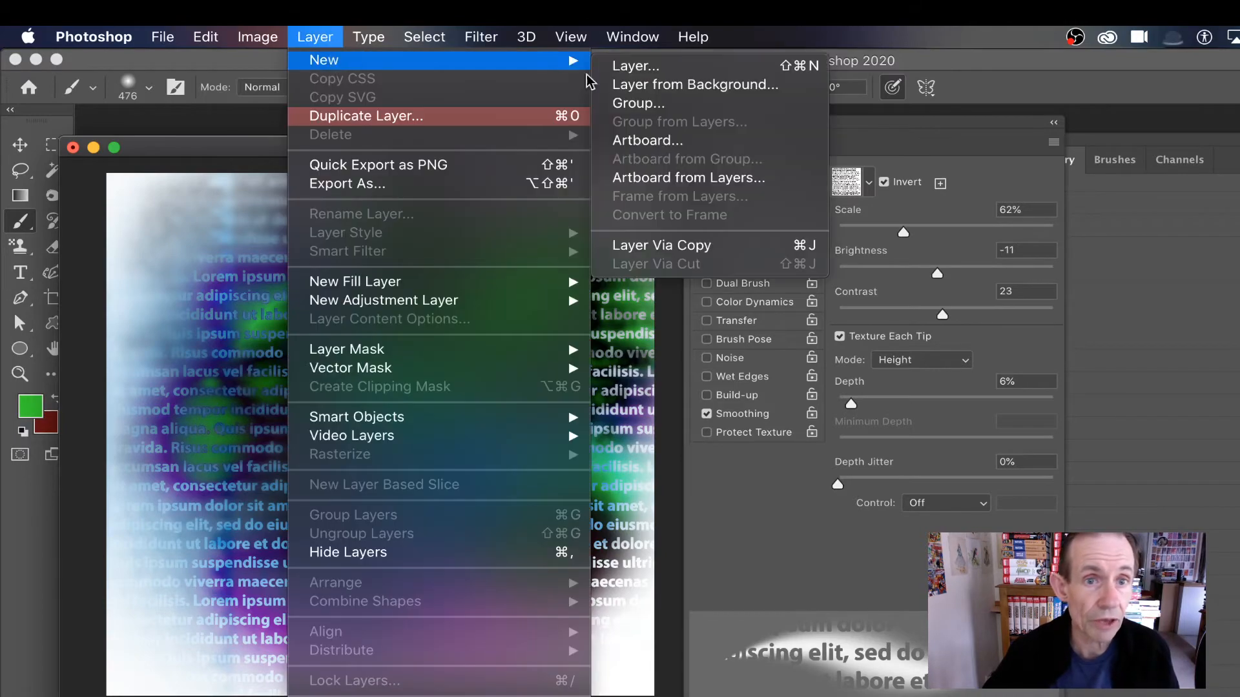
left_click(678, 62)
left_click(729, 286)
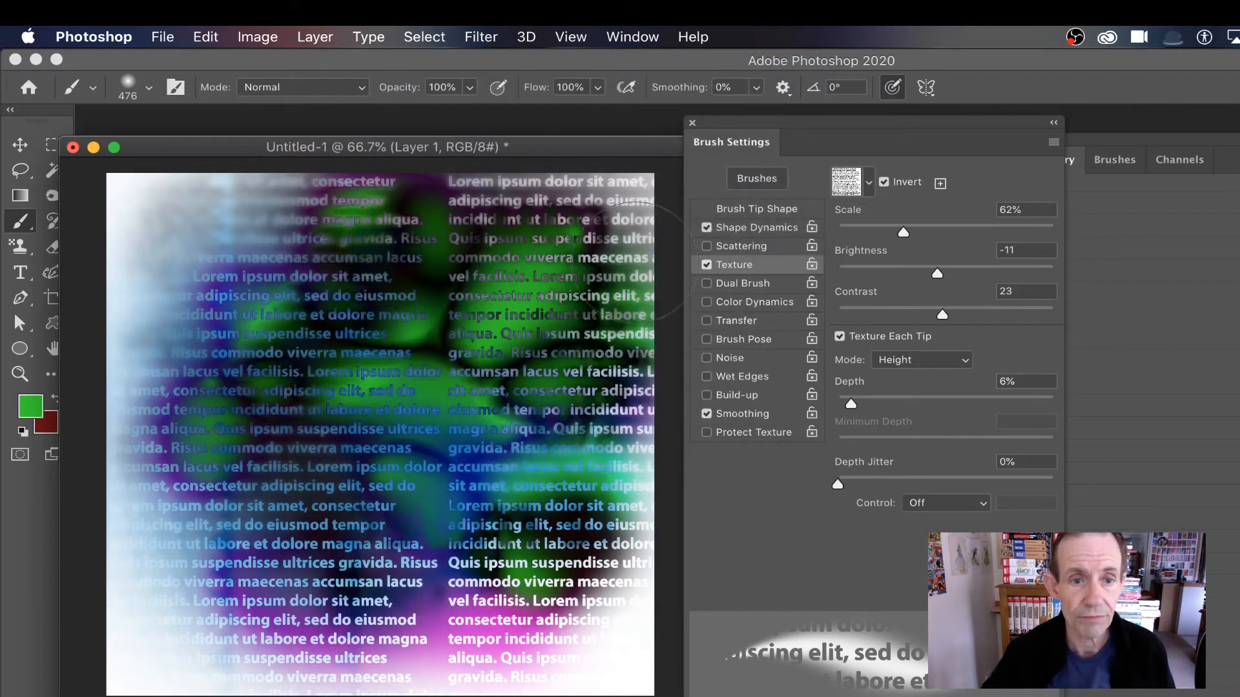
mouse_move(321, 318)
left_mouse_down()
mouse_move(352, 284)
mouse_move(377, 275)
left_mouse_up()
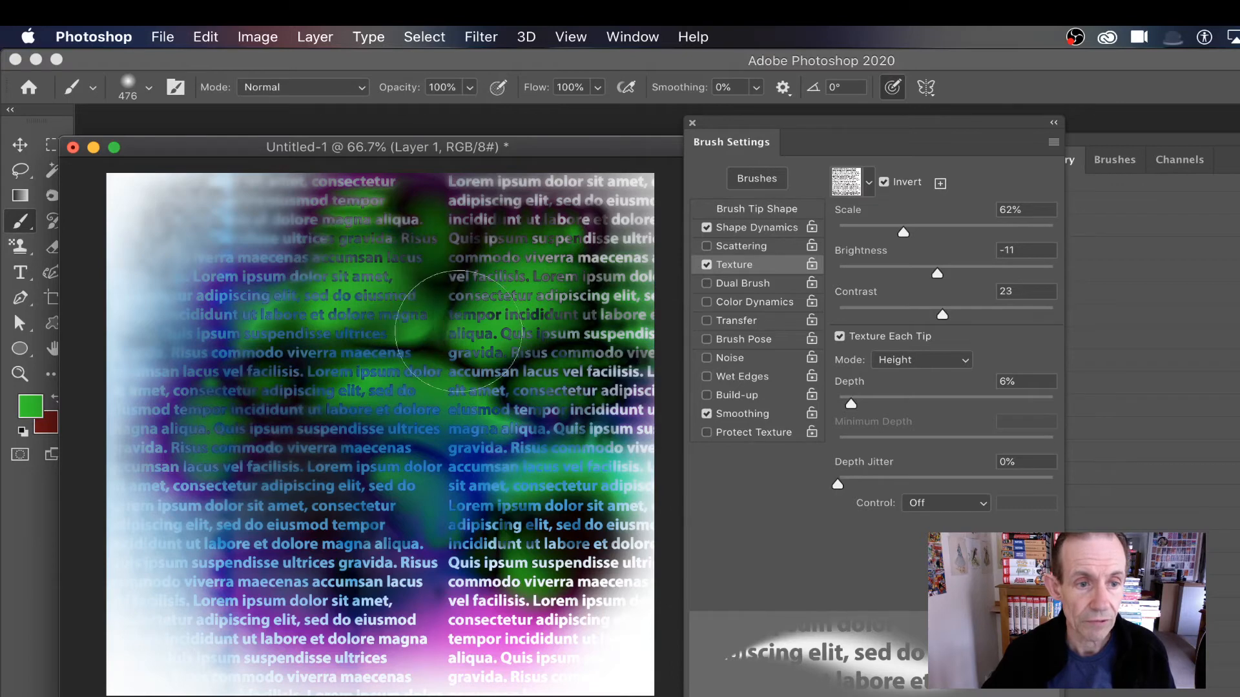
mouse_move(458, 331)
left_mouse_down()
mouse_move(388, 371)
mouse_move(271, 406)
left_mouse_up()
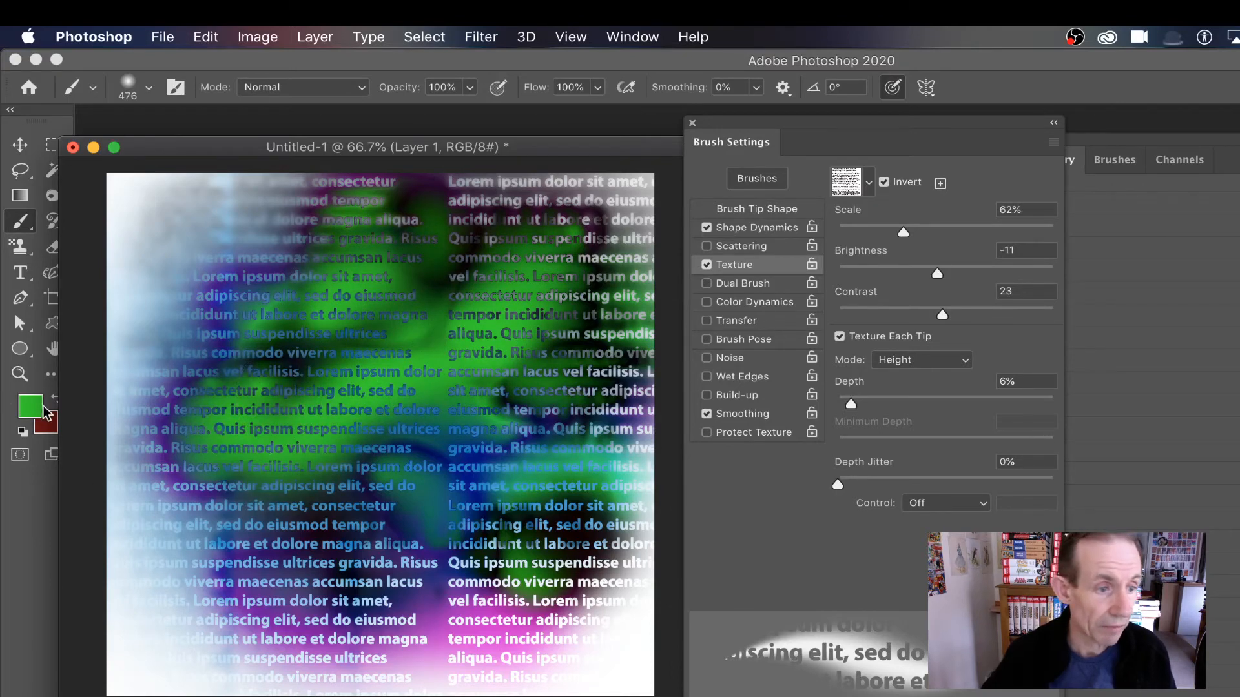
Set the foreground color to dark blue #11275c and paint over the canvas's middle, first at 62% texture Scale and again at 148%.
left_click(42, 406)
left_click_drag(394, 428, 312, 466)
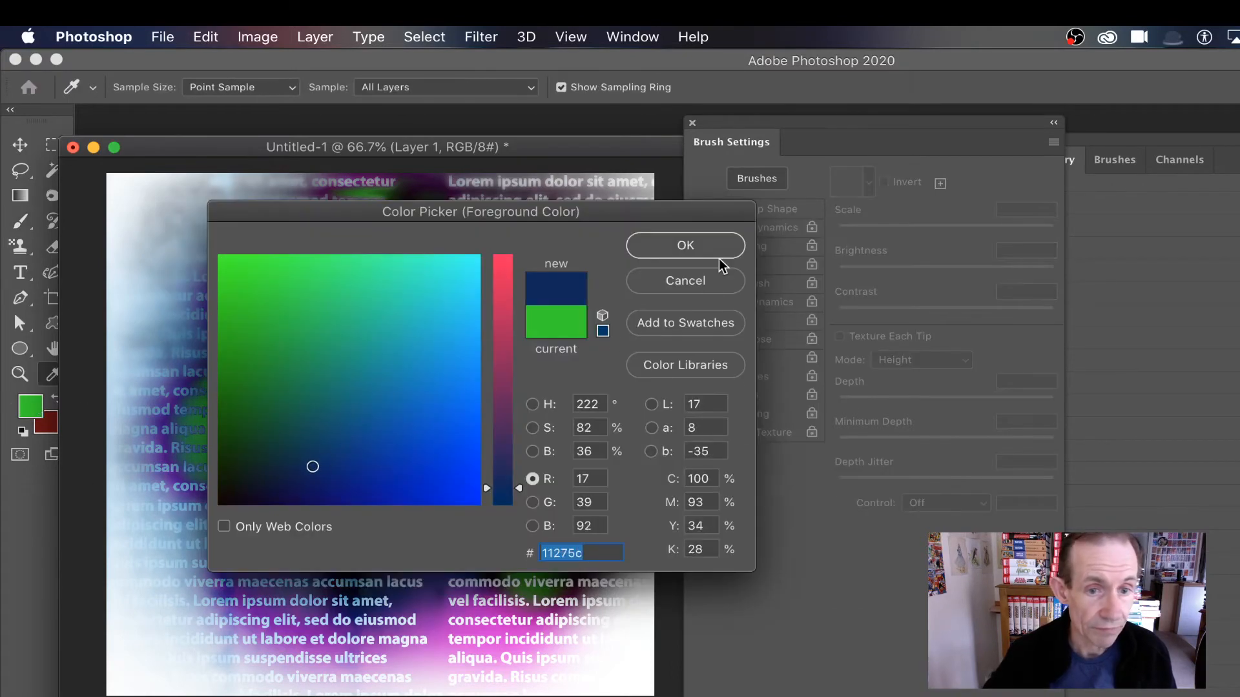
left_click(683, 239)
mouse_move(347, 317)
left_mouse_down()
mouse_move(497, 365)
mouse_move(436, 461)
left_mouse_up()
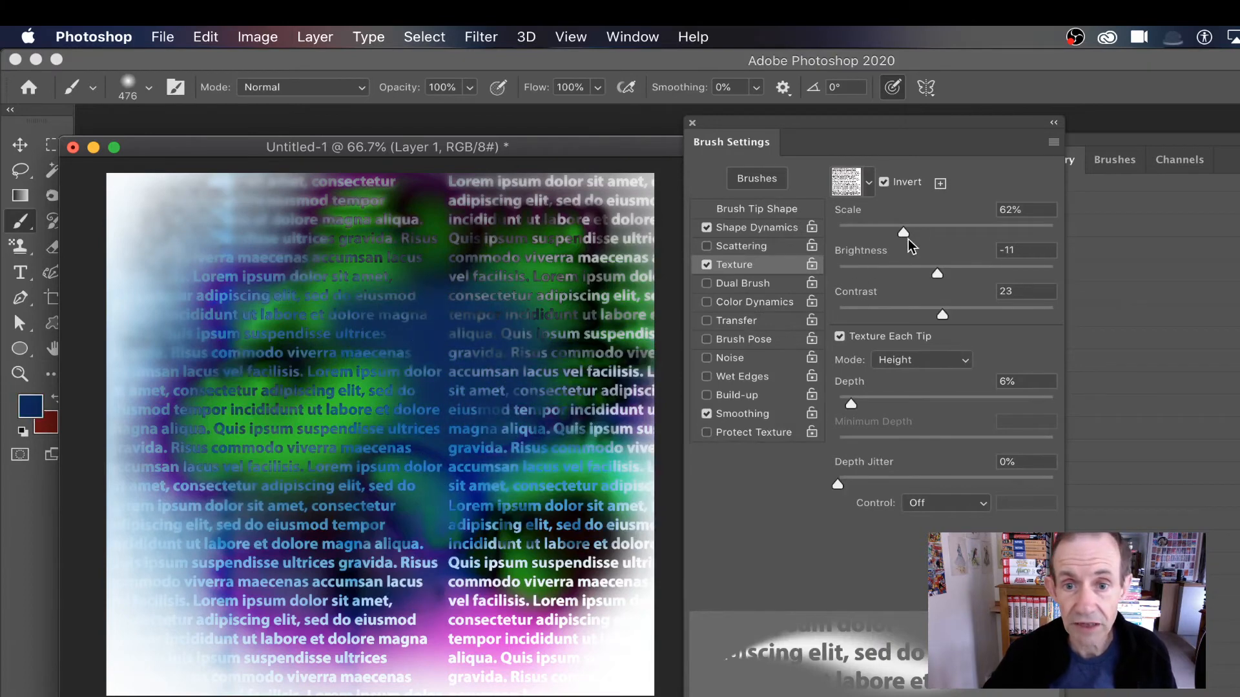
left_click_drag(908, 239, 971, 231)
mouse_move(384, 387)
left_mouse_down()
mouse_move(472, 362)
mouse_move(510, 432)
mouse_move(310, 500)
left_mouse_up()
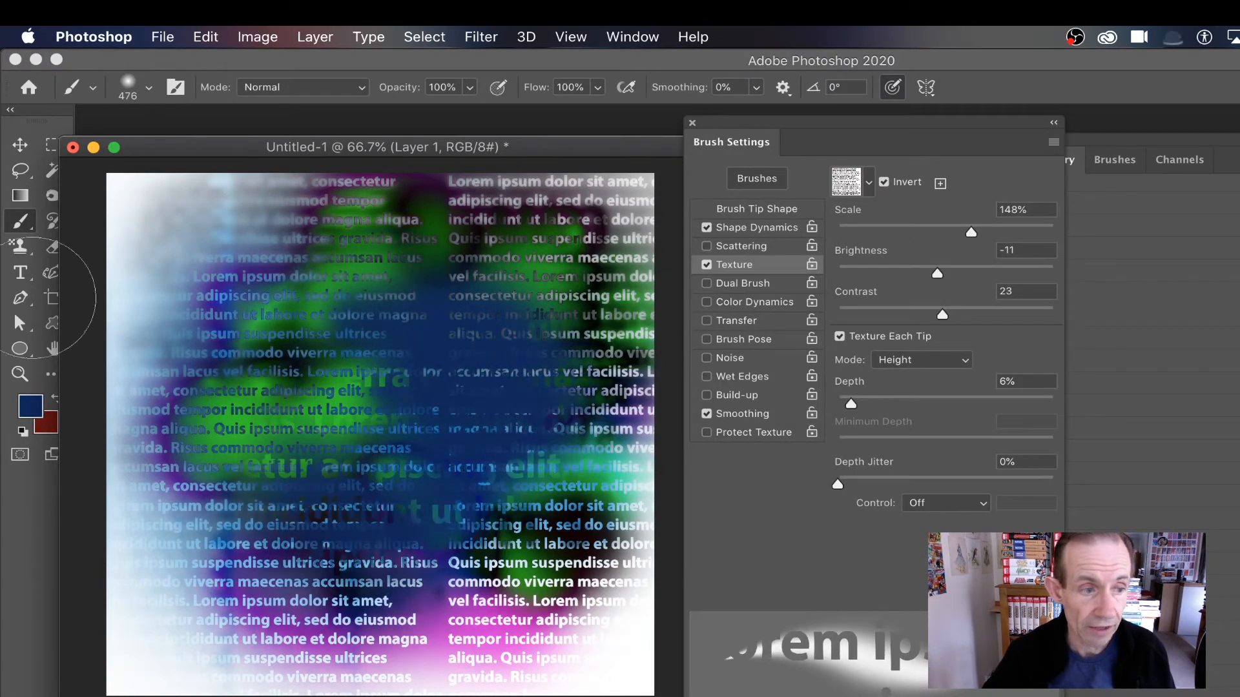
Set the foreground color to a very pale gray-blue and paint around large reversed-out text over the canvas's middle and upper left.
left_click(40, 406)
left_click(503, 298)
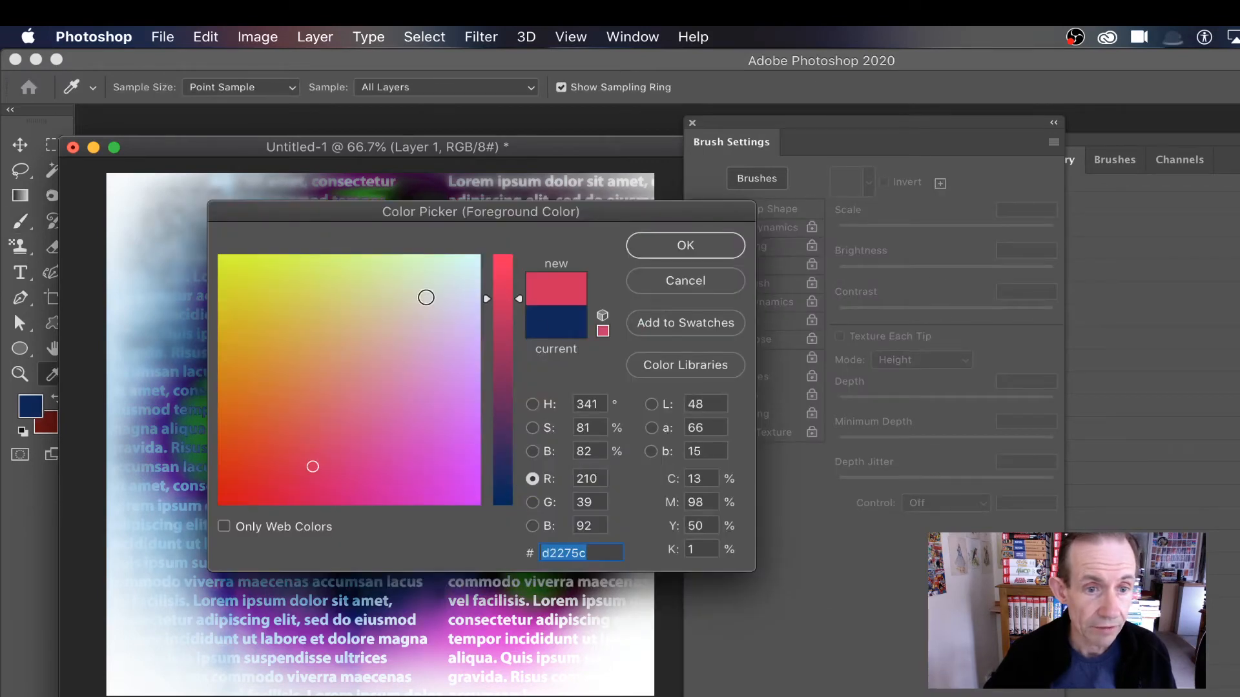
left_click(445, 282)
left_click(657, 247)
mouse_move(464, 322)
left_mouse_down()
mouse_move(452, 400)
mouse_move(258, 490)
left_mouse_up()
mouse_move(276, 315)
left_mouse_down()
mouse_move(245, 271)
mouse_move(400, 310)
left_mouse_up()
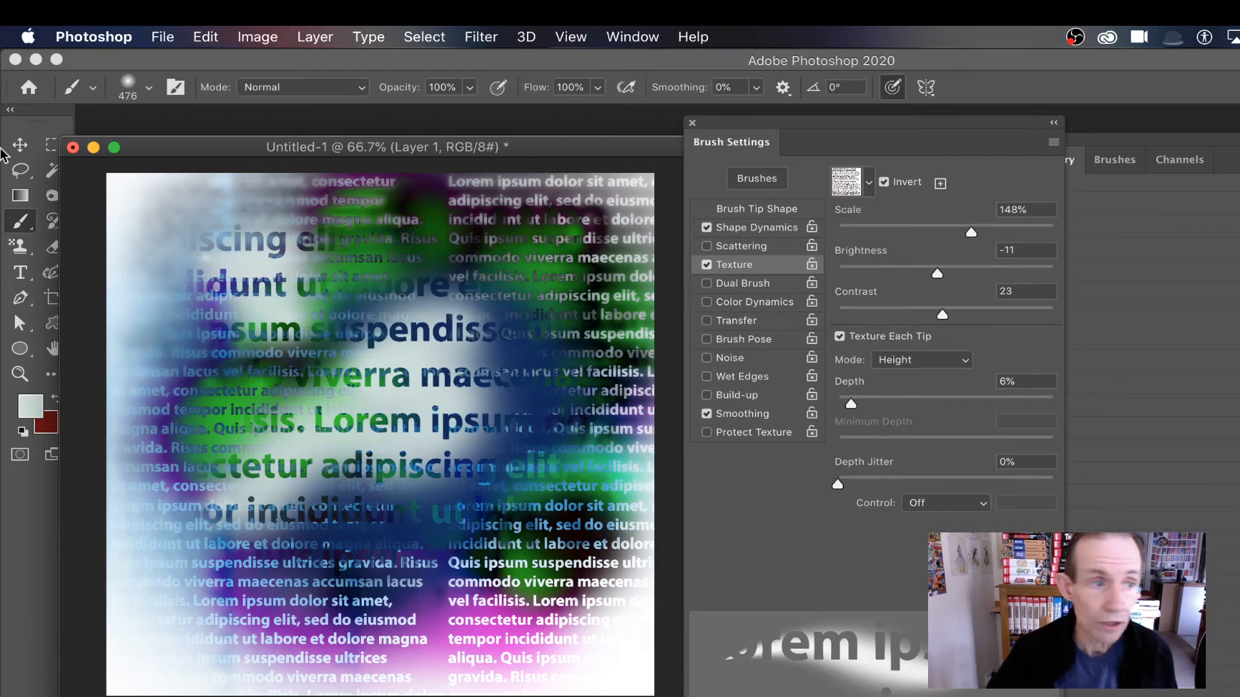
Scale the painted text layer to about 68% width and 76% height, move it to the canvas's upper left and rotate it clockwise.
left_click(27, 152)
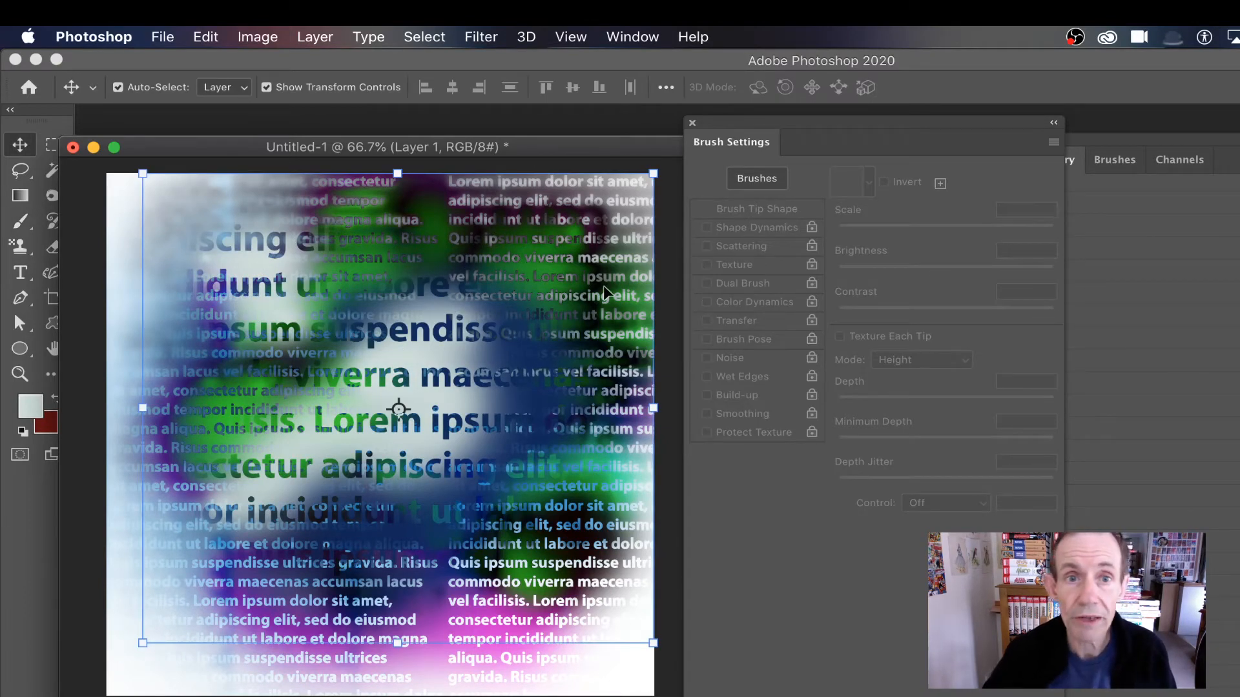
left_click_drag(140, 177, 303, 292)
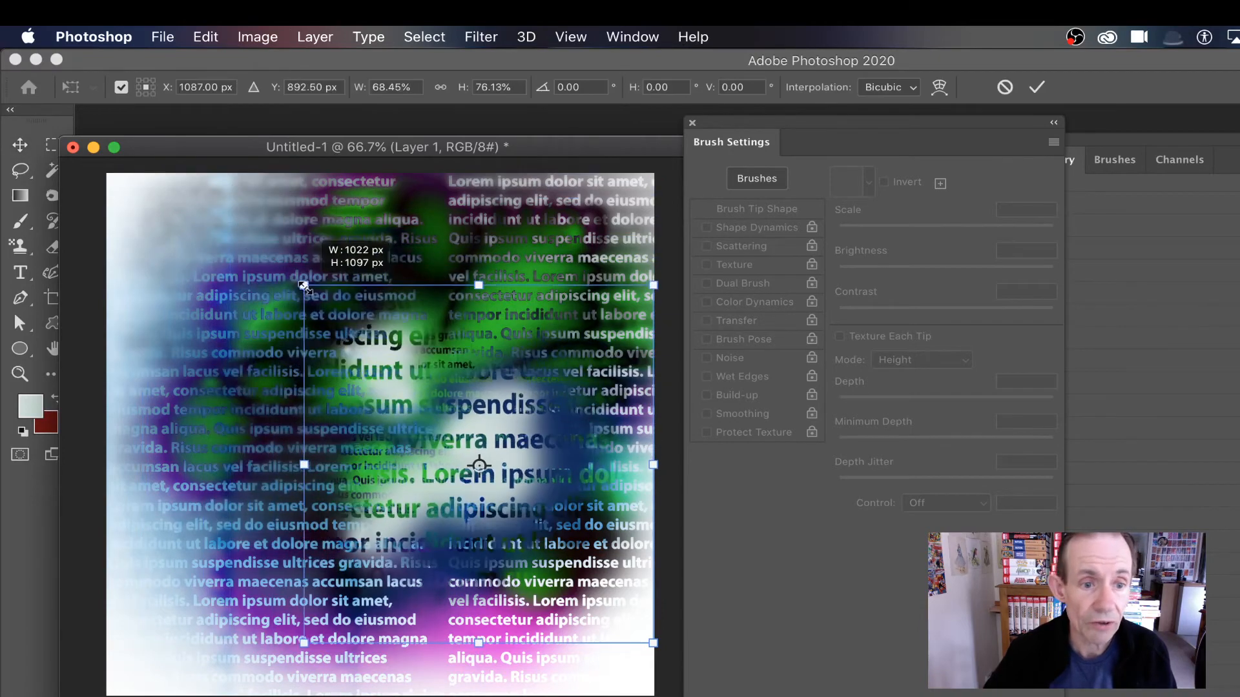
left_click_drag(416, 427, 299, 312)
key("Return")
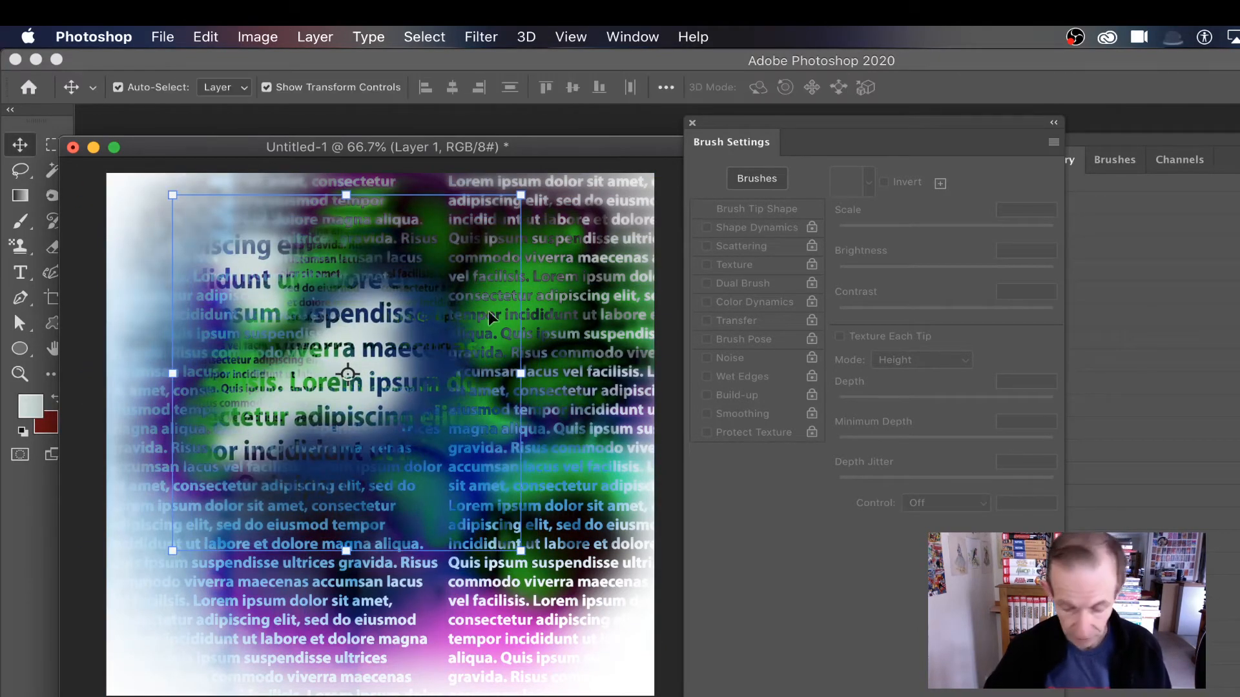
left_click_drag(538, 187, 580, 429)
key("Return")
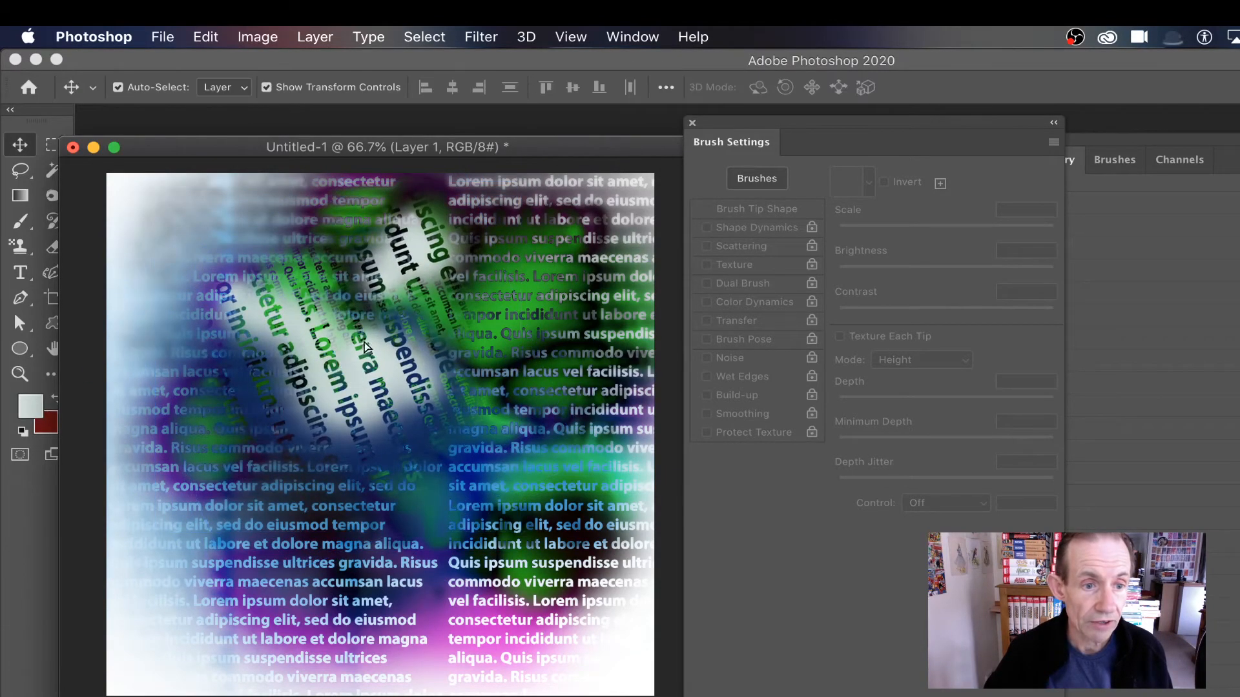
Duplicate the rotated text layer four times across the canvas, and rotate the last copy by about -109° over the canvas's middle.
left_click_drag(368, 358, 584, 197)
left_click_drag(571, 261, 250, 466)
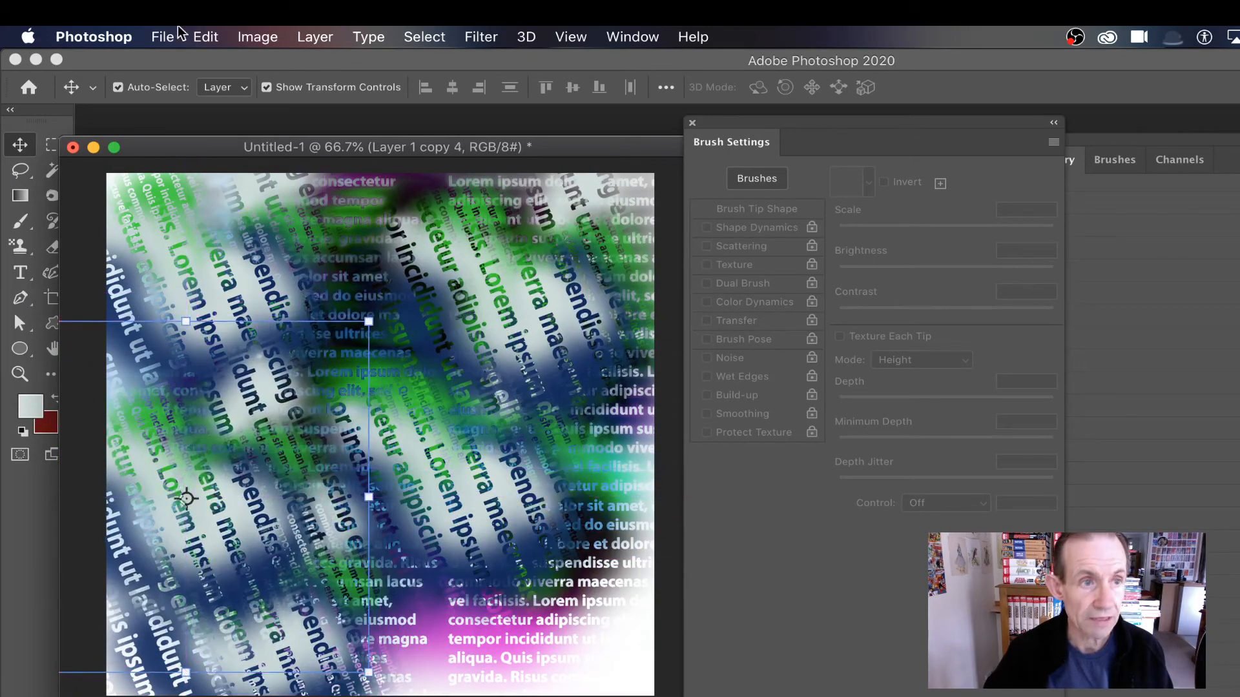
left_click_drag(387, 314, 20, 410)
left_click_drag(265, 433, 412, 365)
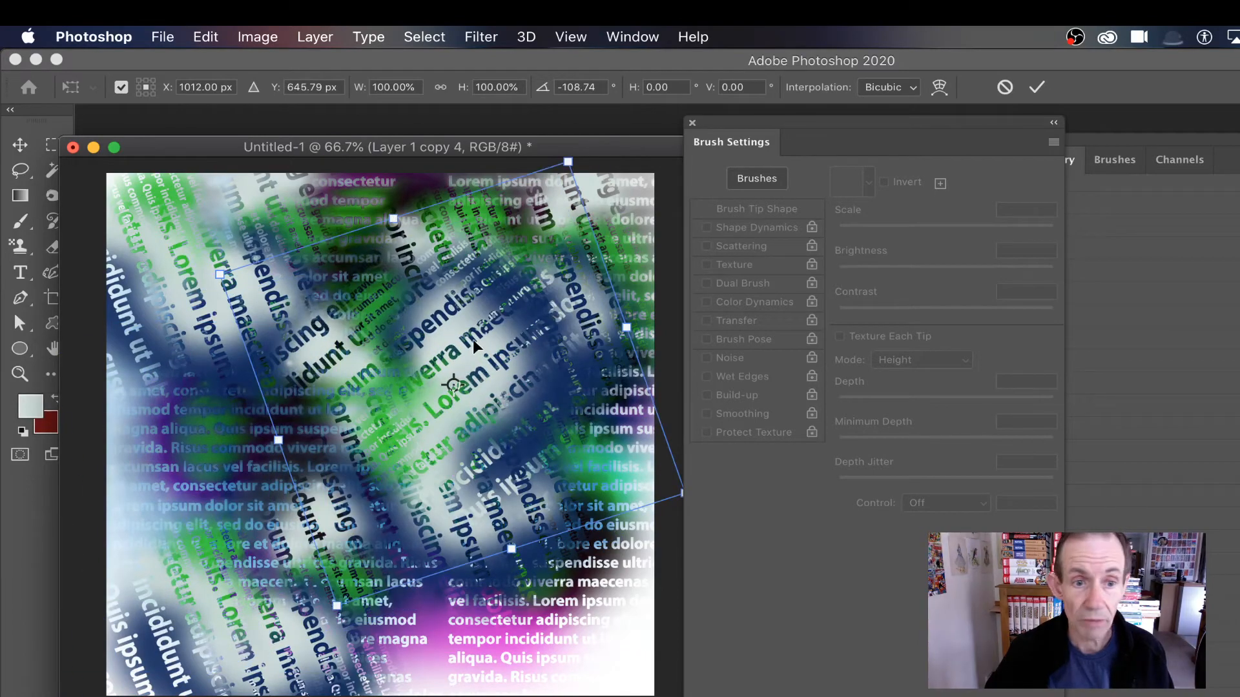
key("Return")
Convert the rotated middle copy to a smart object and shift it toward the canvas's left side.
left_click(314, 37)
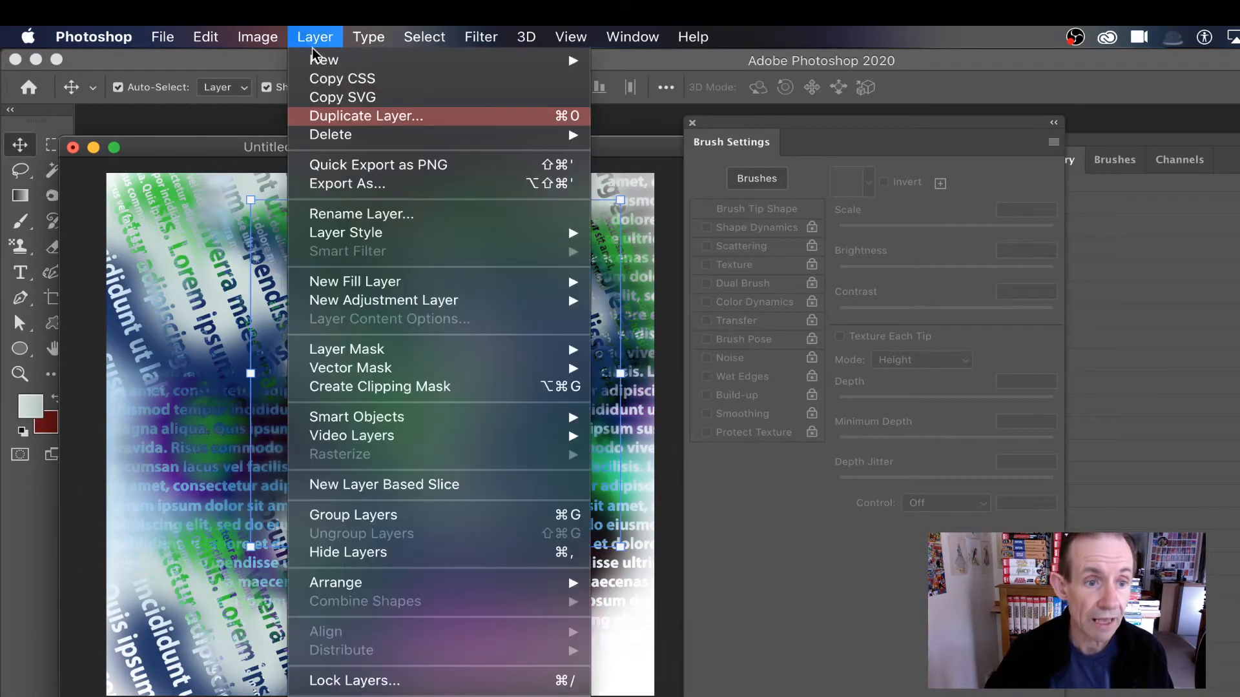
mouse_move(359, 417)
left_click(666, 416)
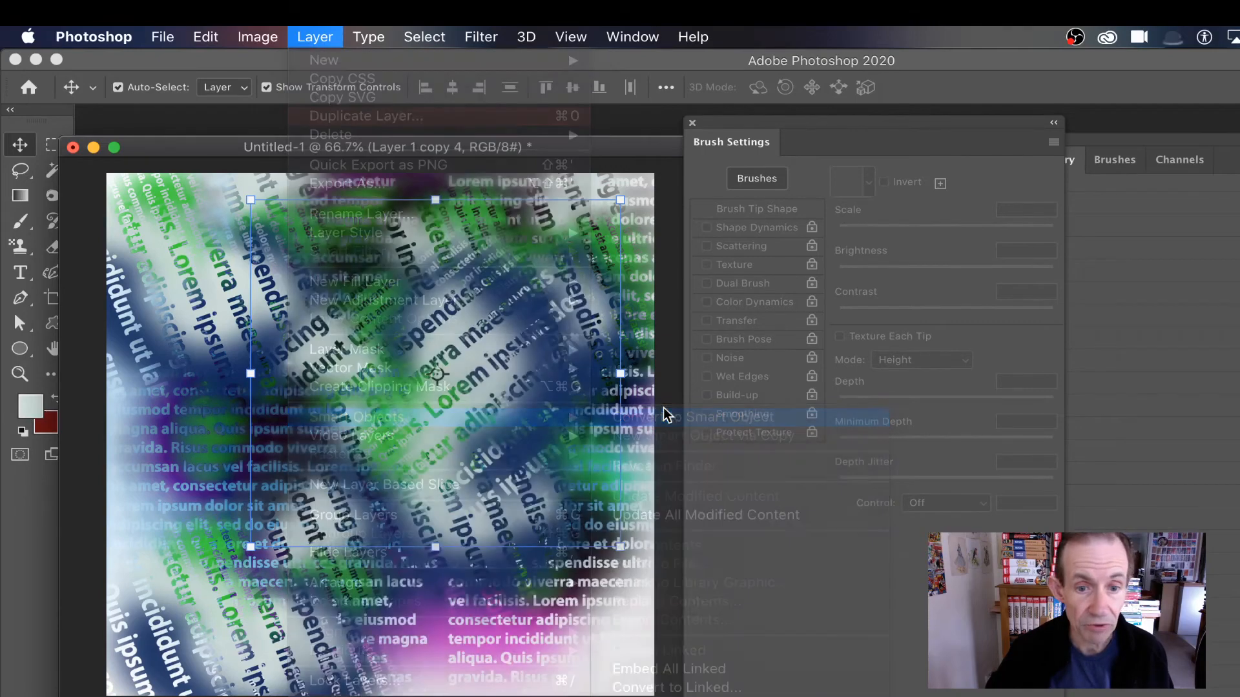
left_click_drag(516, 371, 403, 383)
Add a Multiply drop shadow to the smart object with 47% opacity, -155° angle, 31 px distance, 8% spread and 106 px size.
left_click(315, 37)
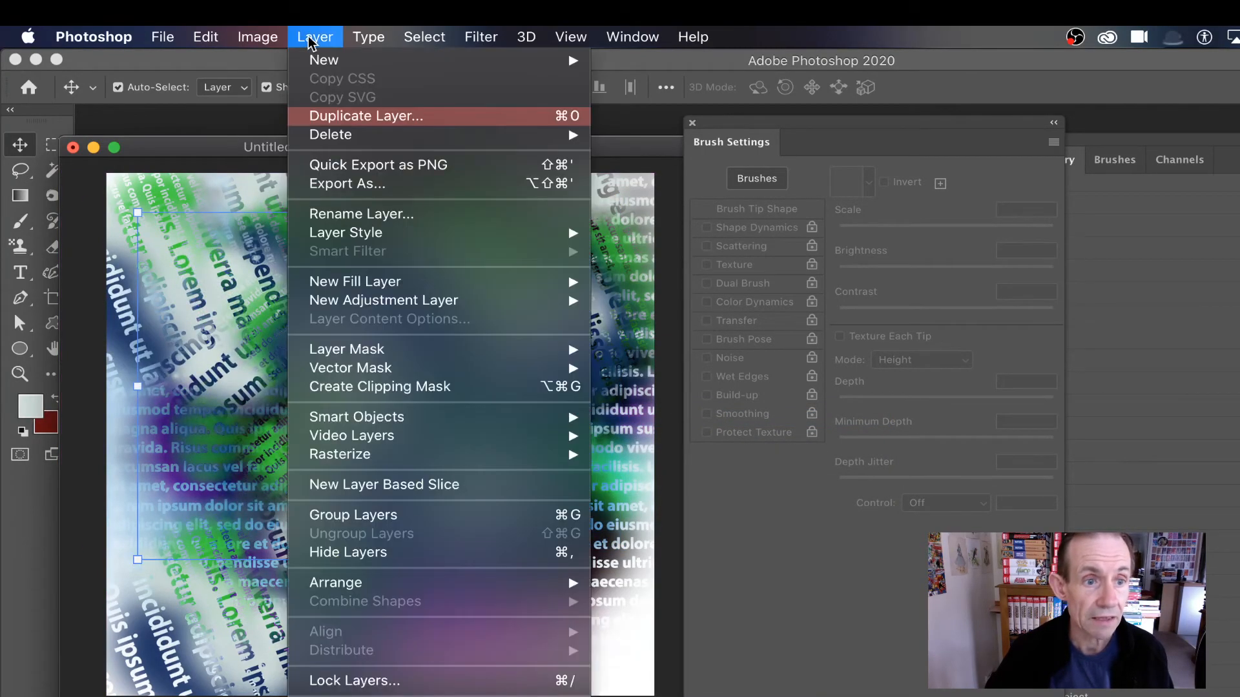
mouse_move(368, 232)
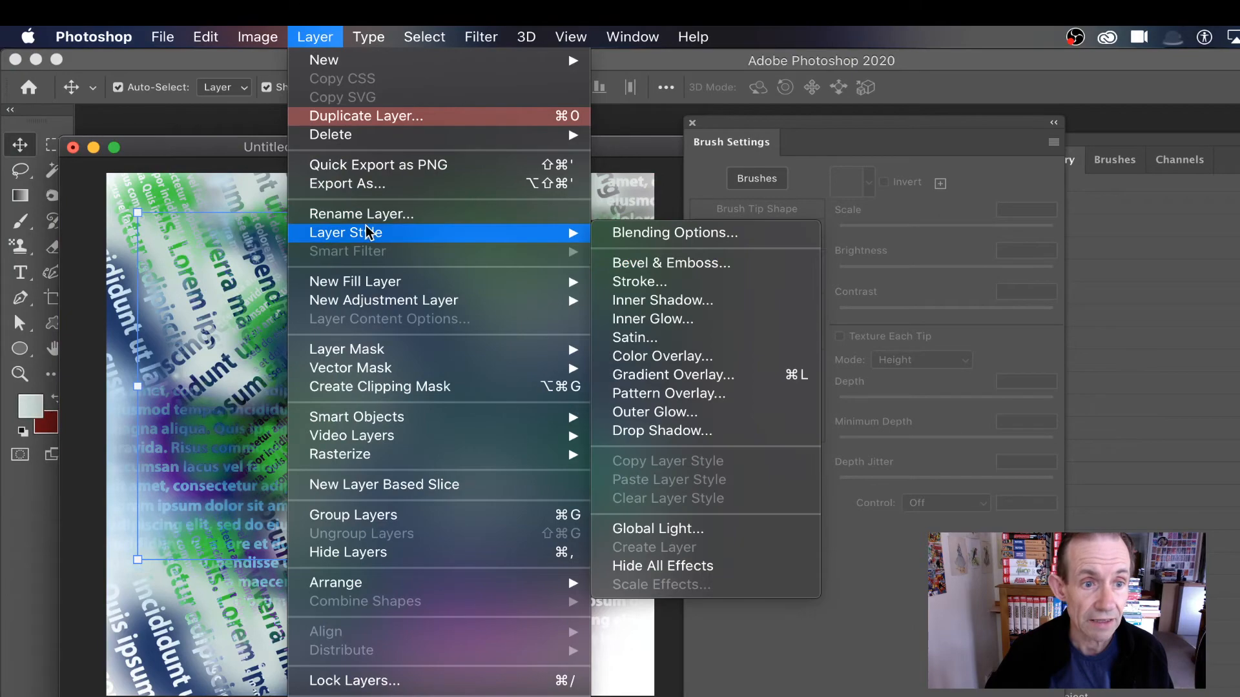
left_click(642, 430)
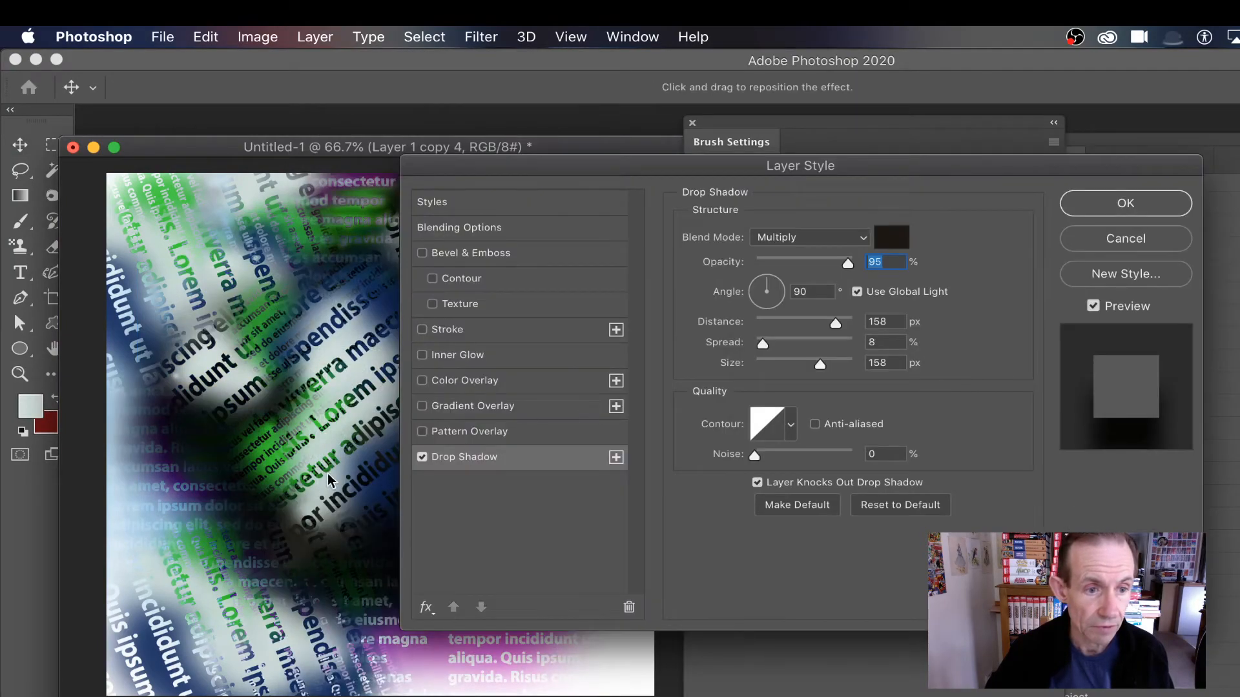
mouse_move(328, 480)
left_mouse_down()
mouse_move(355, 478)
mouse_move(408, 429)
left_mouse_up()
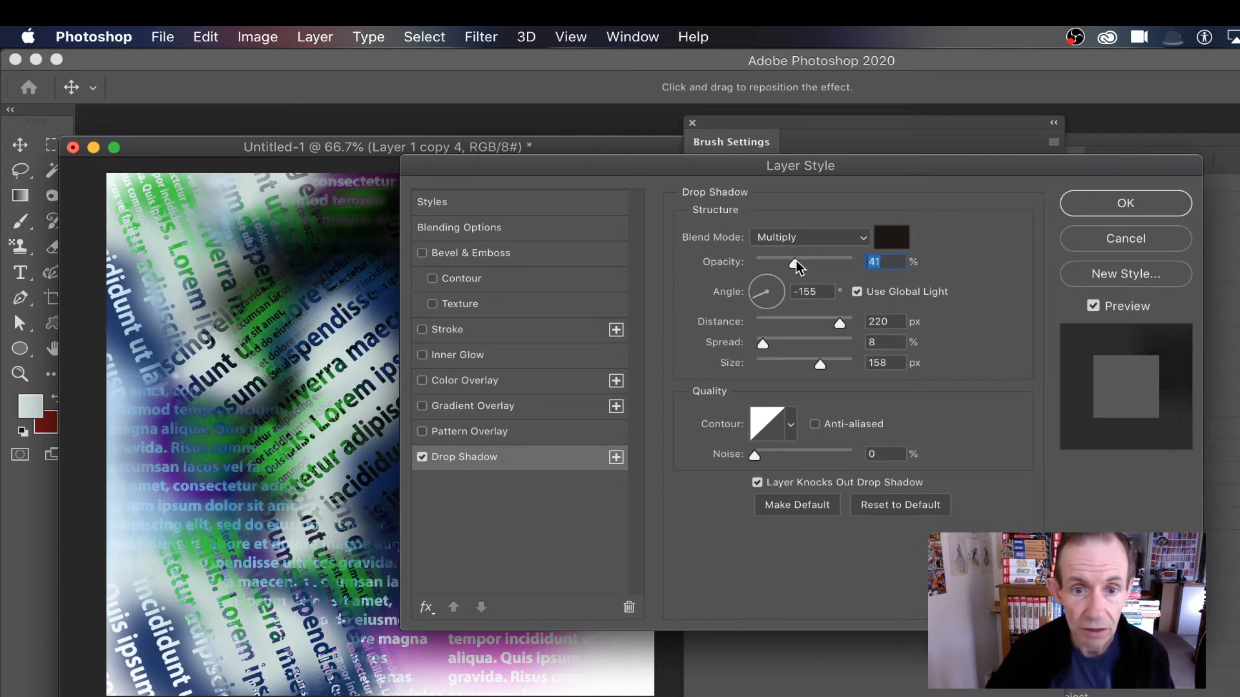
left_click_drag(797, 265, 802, 263)
left_click(821, 323)
left_click_drag(788, 327, 787, 324)
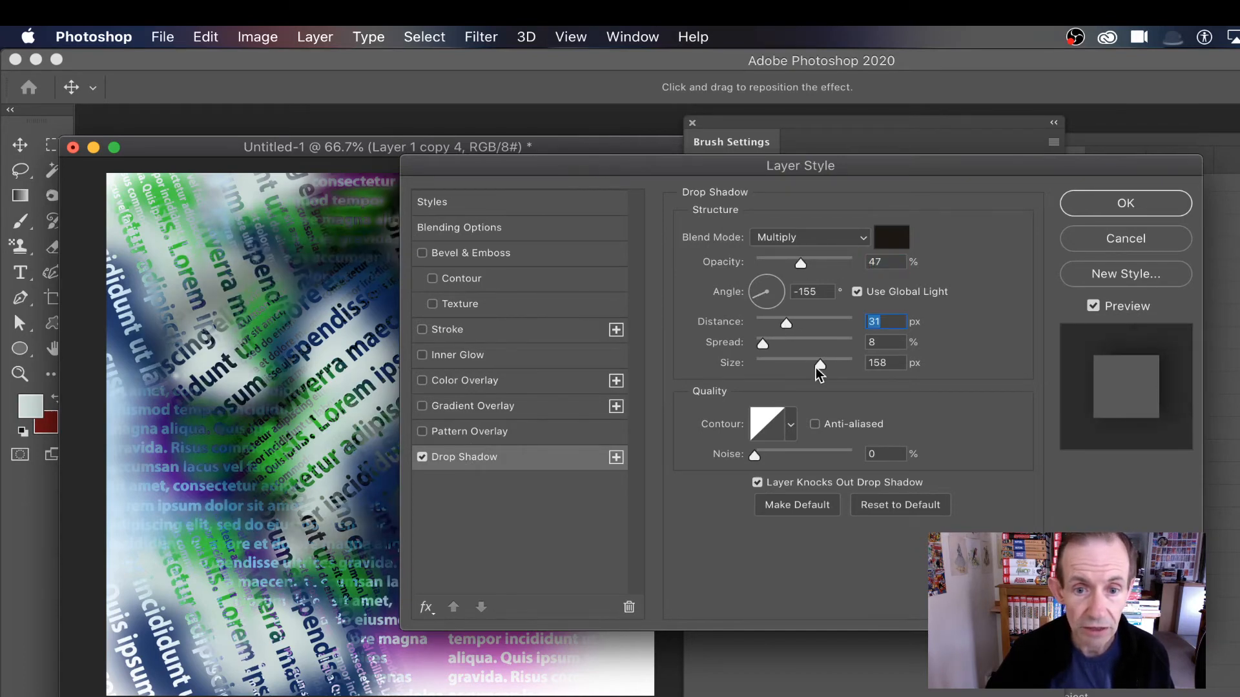
left_click_drag(820, 364, 801, 371)
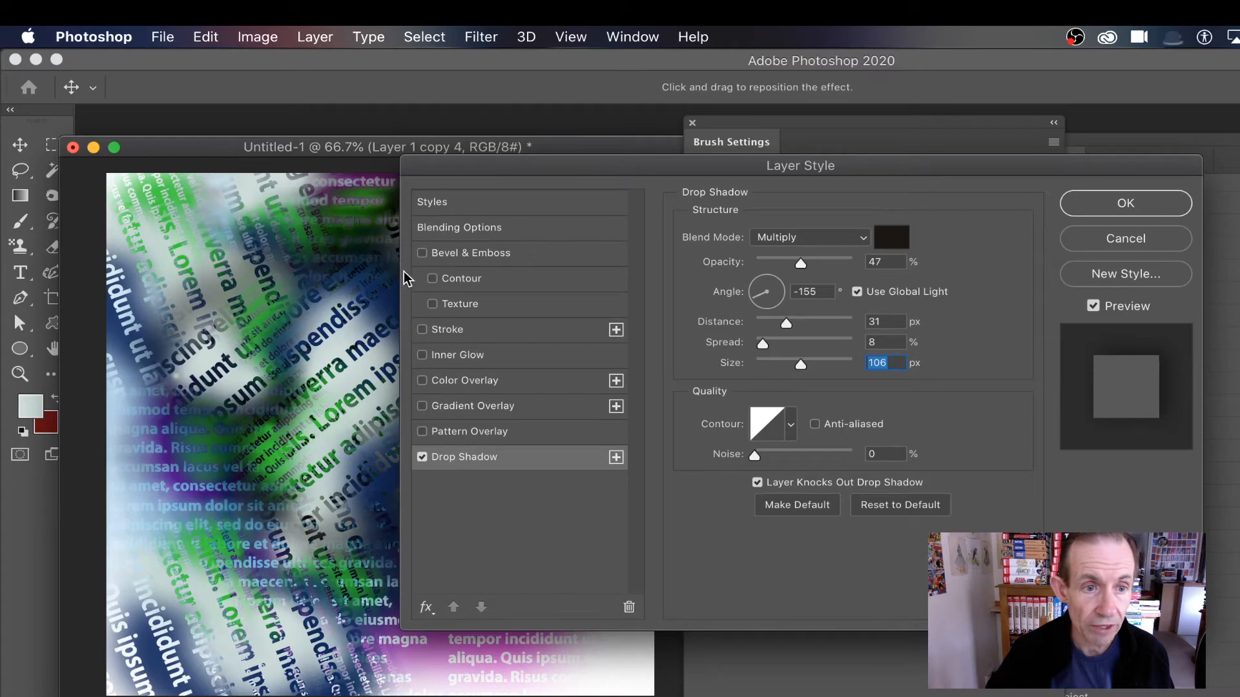
left_click(1132, 205)
Warp the smart object with a custom warp, curving its upper edge downward and pulling its lower part outward.
left_click(203, 37)
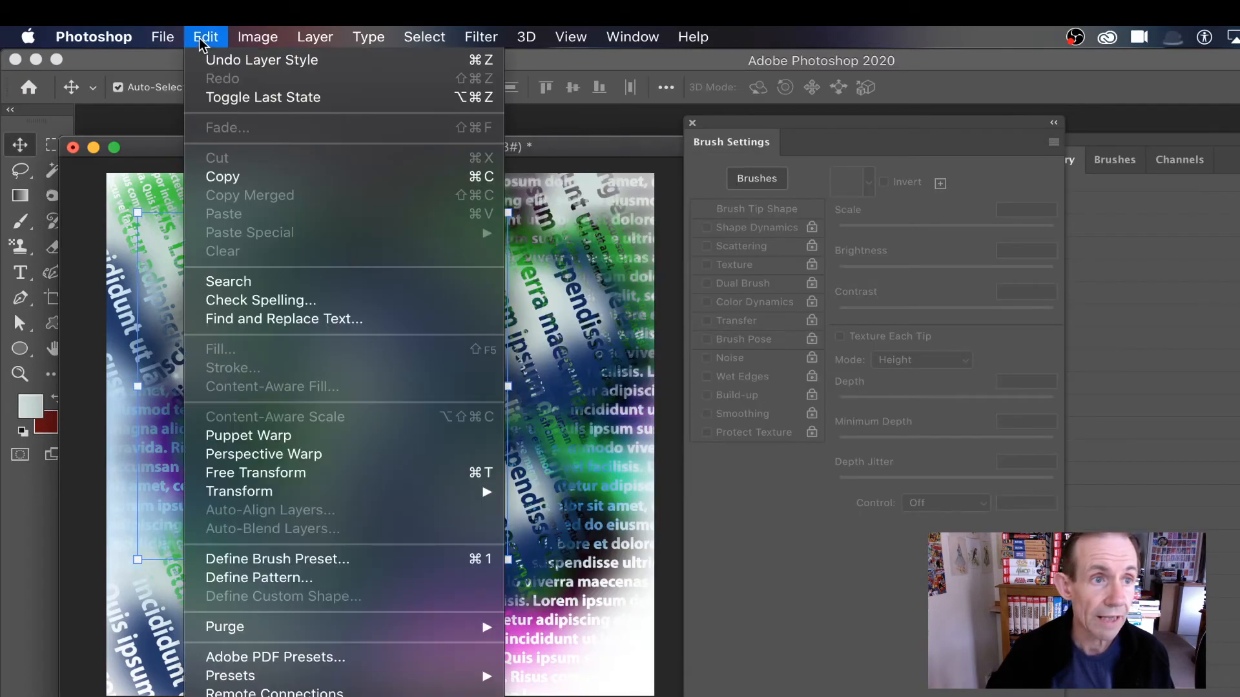
mouse_move(257, 495)
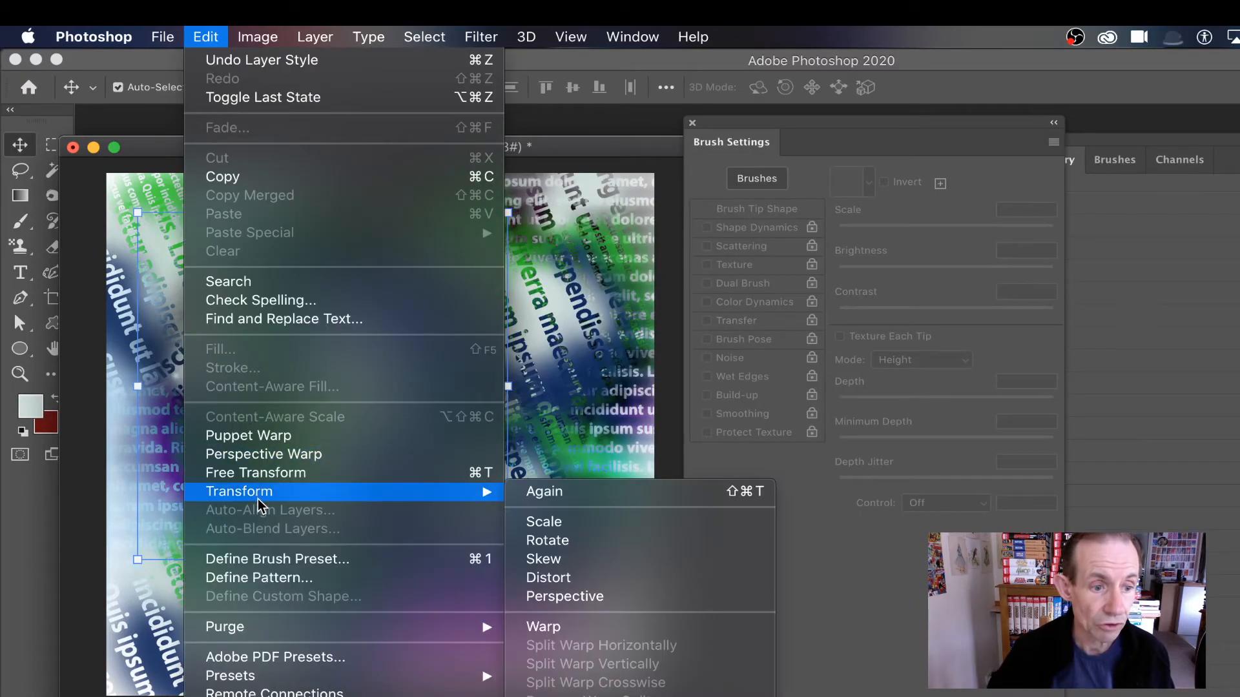
left_click(591, 627)
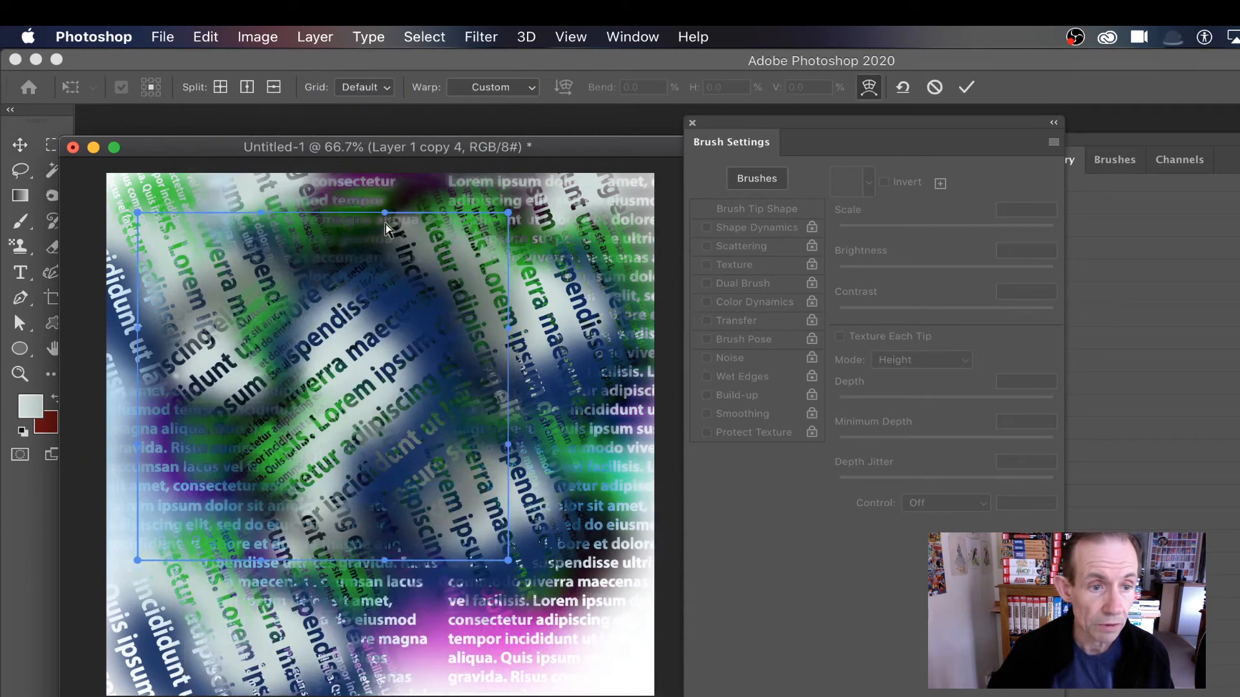
left_click_drag(386, 224, 646, 696)
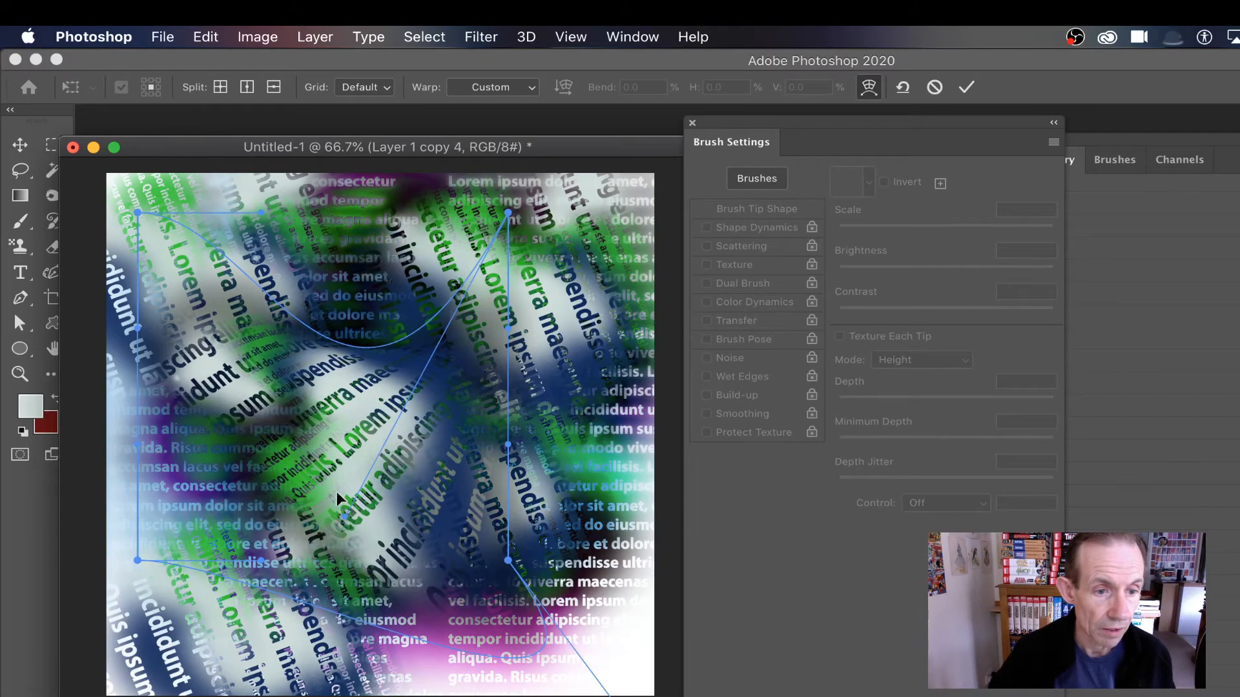
left_click_drag(195, 464, 219, 486)
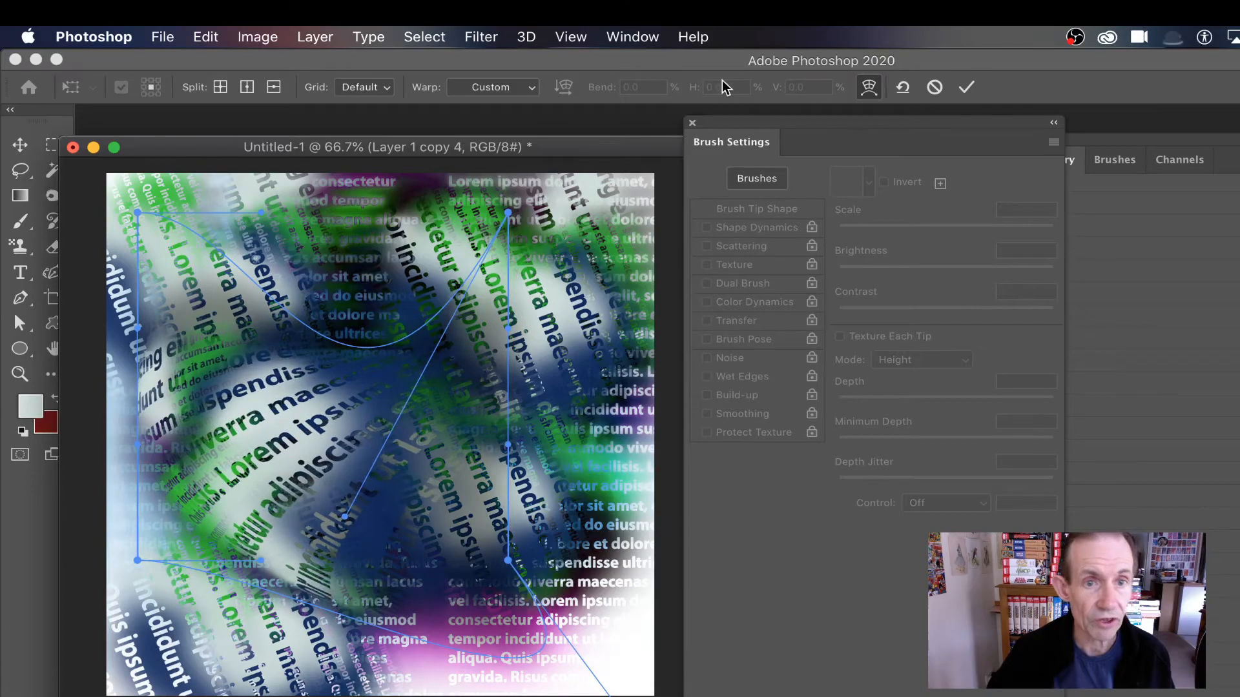
left_click(967, 87)
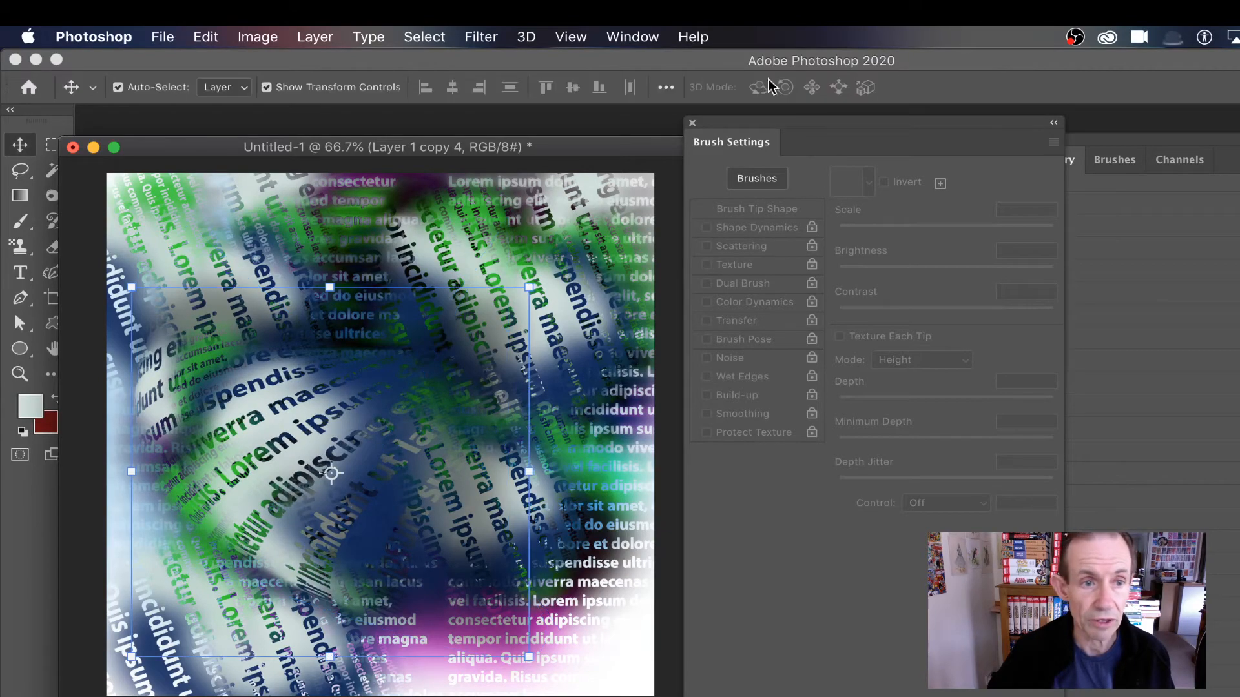
Liquify the warped text with a size 1230 forward-warp brush, pushing its top up into a rounded hump and pulling its side down.
left_click(462, 36)
left_click(511, 194)
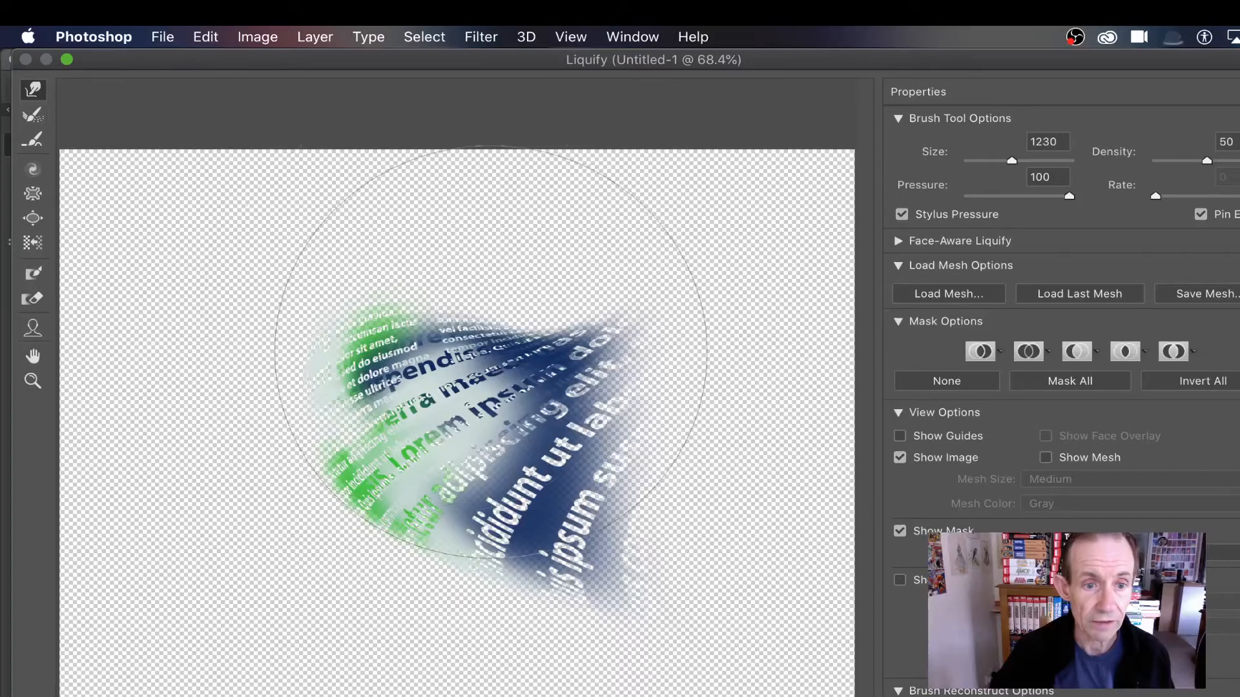
mouse_move(456, 402)
left_mouse_down()
mouse_move(467, 326)
mouse_move(446, 202)
left_mouse_up()
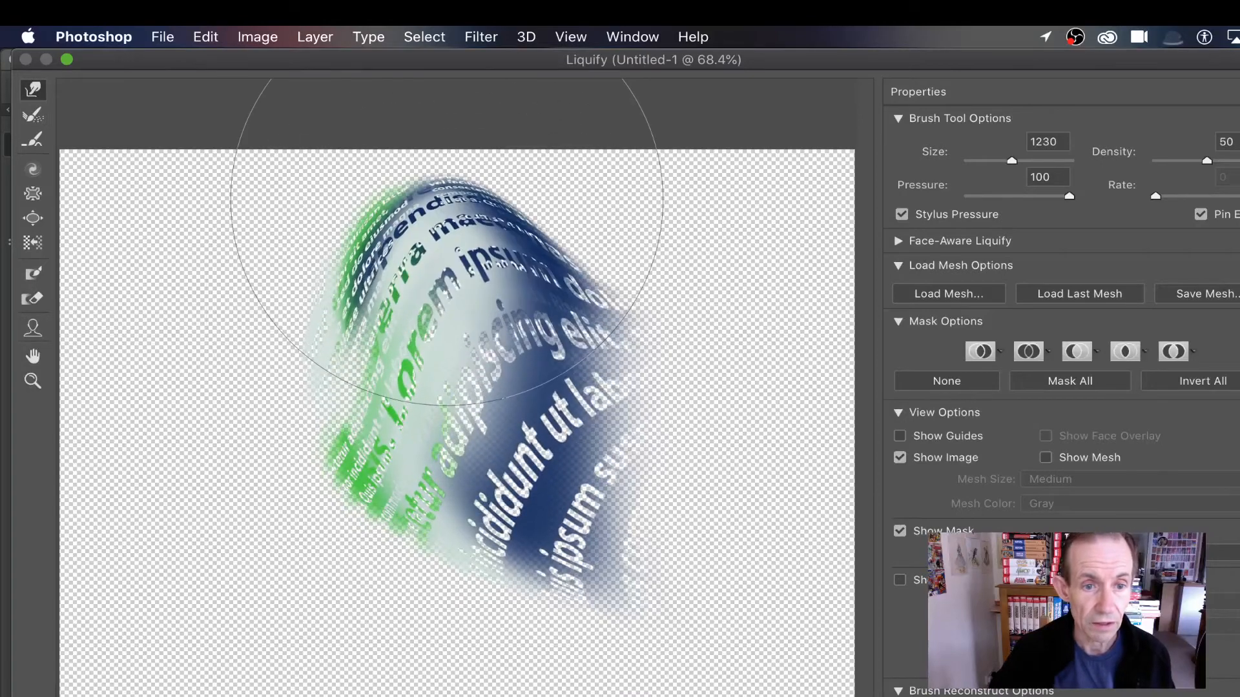
mouse_move(558, 291)
left_mouse_down()
mouse_move(626, 329)
mouse_move(628, 389)
mouse_move(465, 387)
mouse_move(555, 416)
left_mouse_up()
left_click_drag(316, 326, 355, 343)
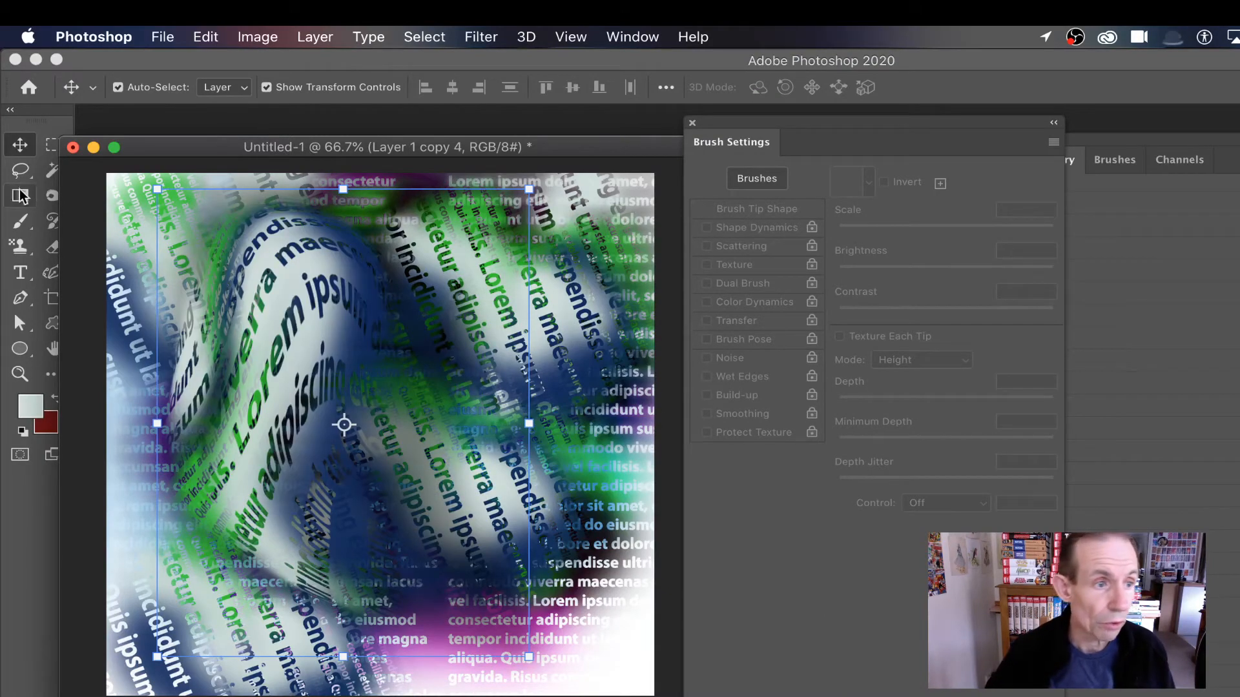
Duplicate the liquified text shape four times, placing copies at the canvas's upper right, lower right, lower left and middle.
left_click(20, 220)
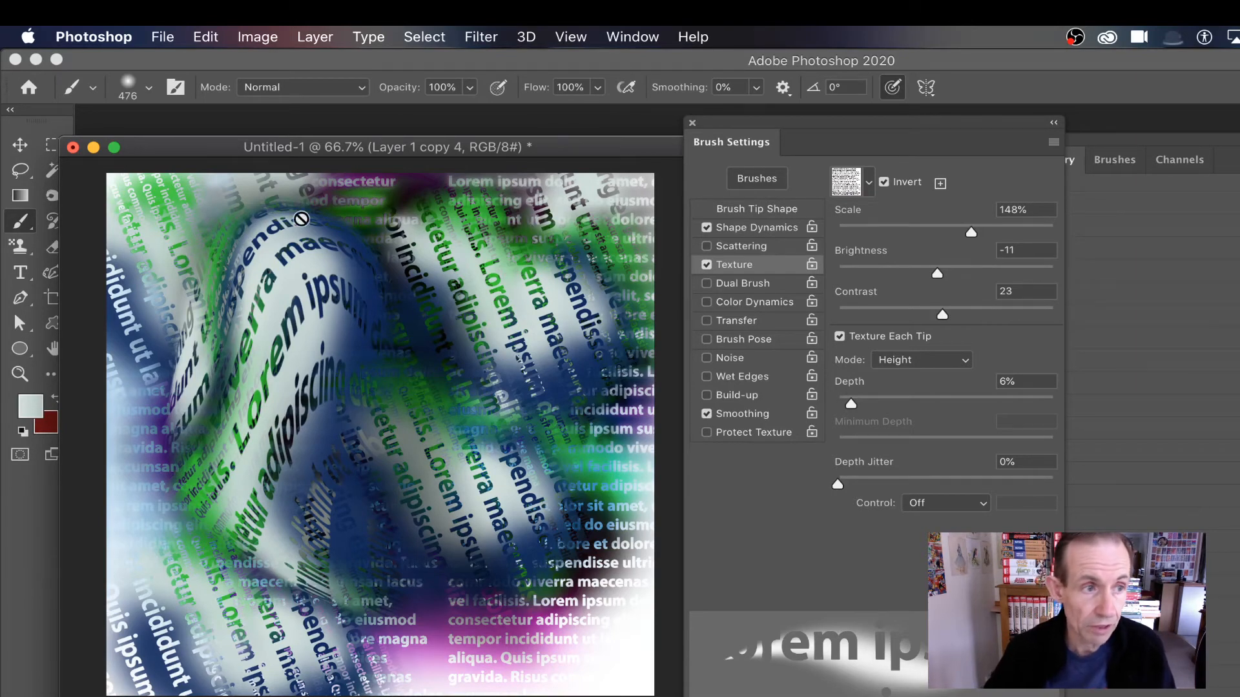
left_click(20, 145)
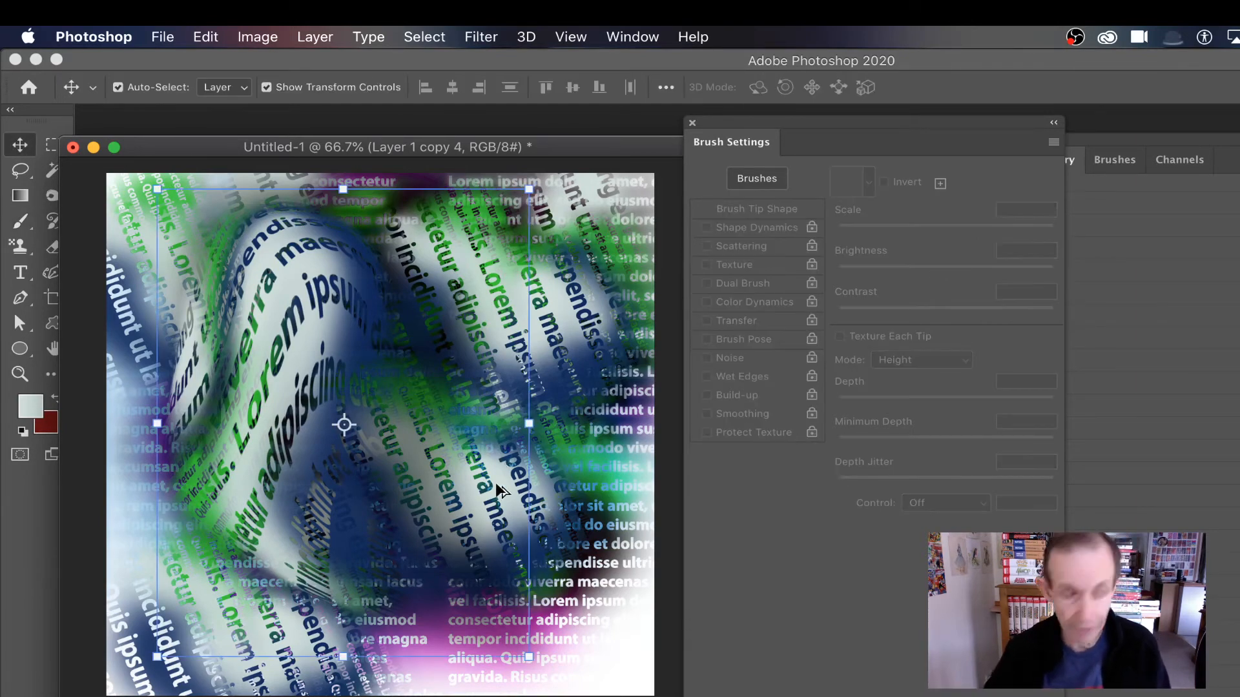
left_click_drag(320, 255, 254, 545)
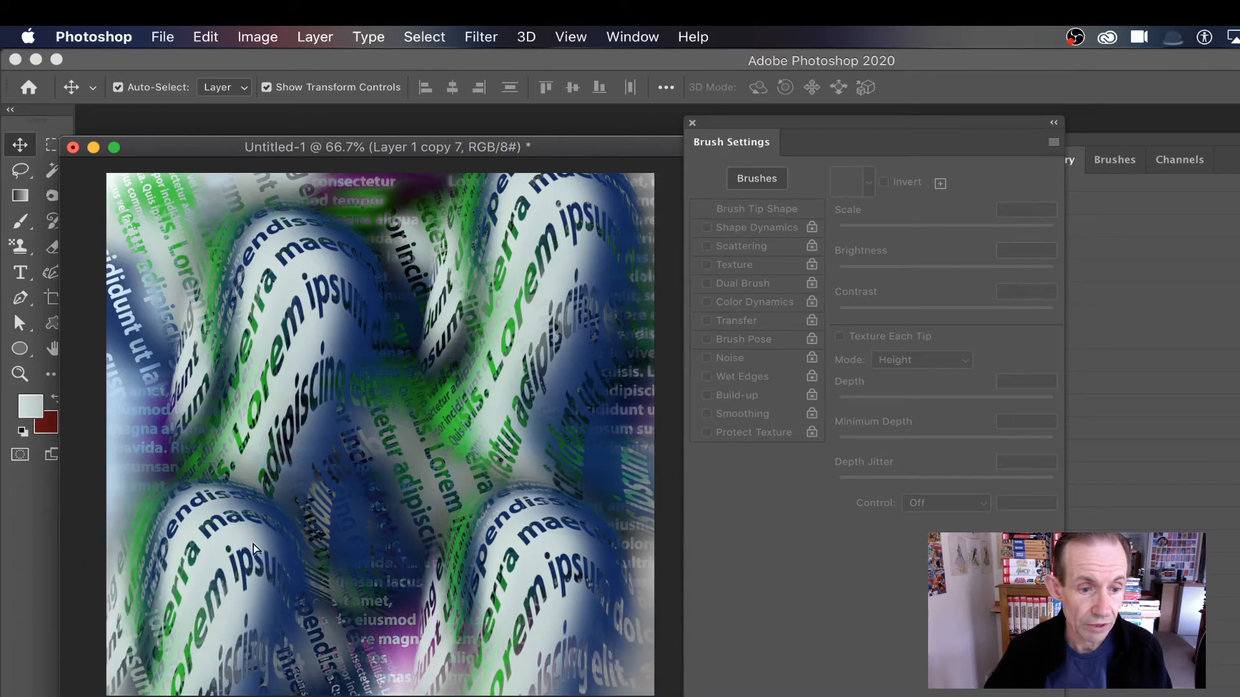
left_click_drag(384, 422, 385, 427)
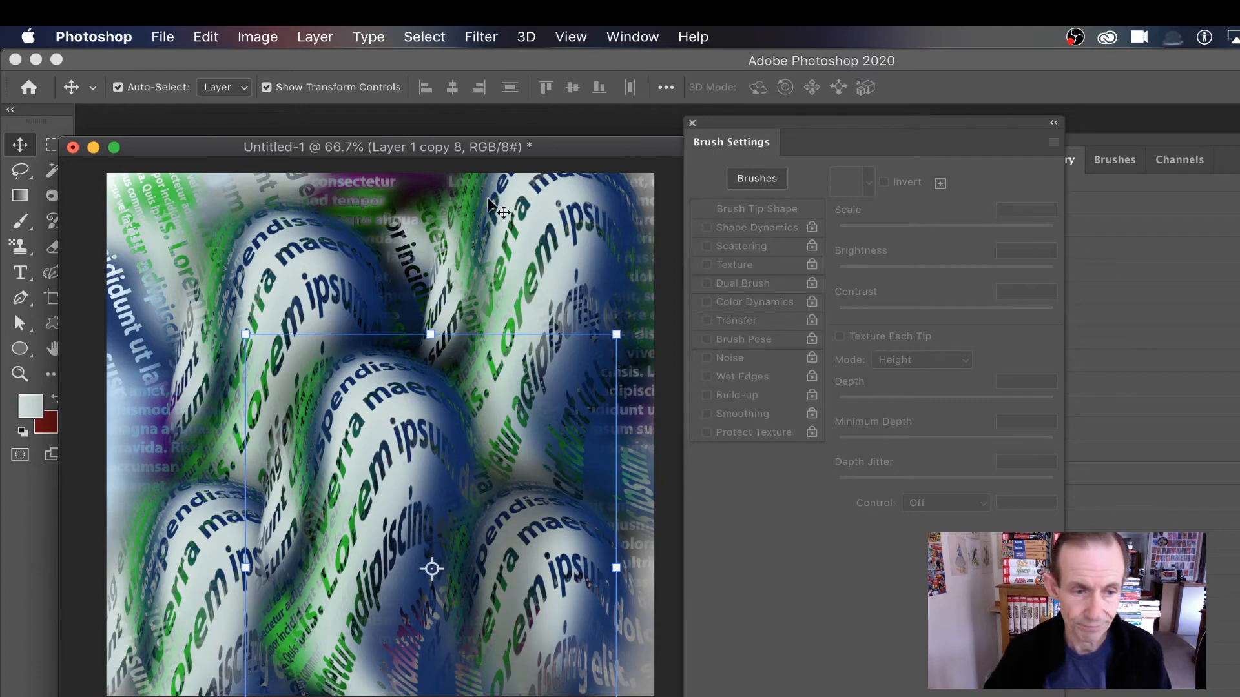
Flatten the image and recolor it with a Hue/Saturation adjustment of Hue +106 and Saturation +58.
left_click(310, 39)
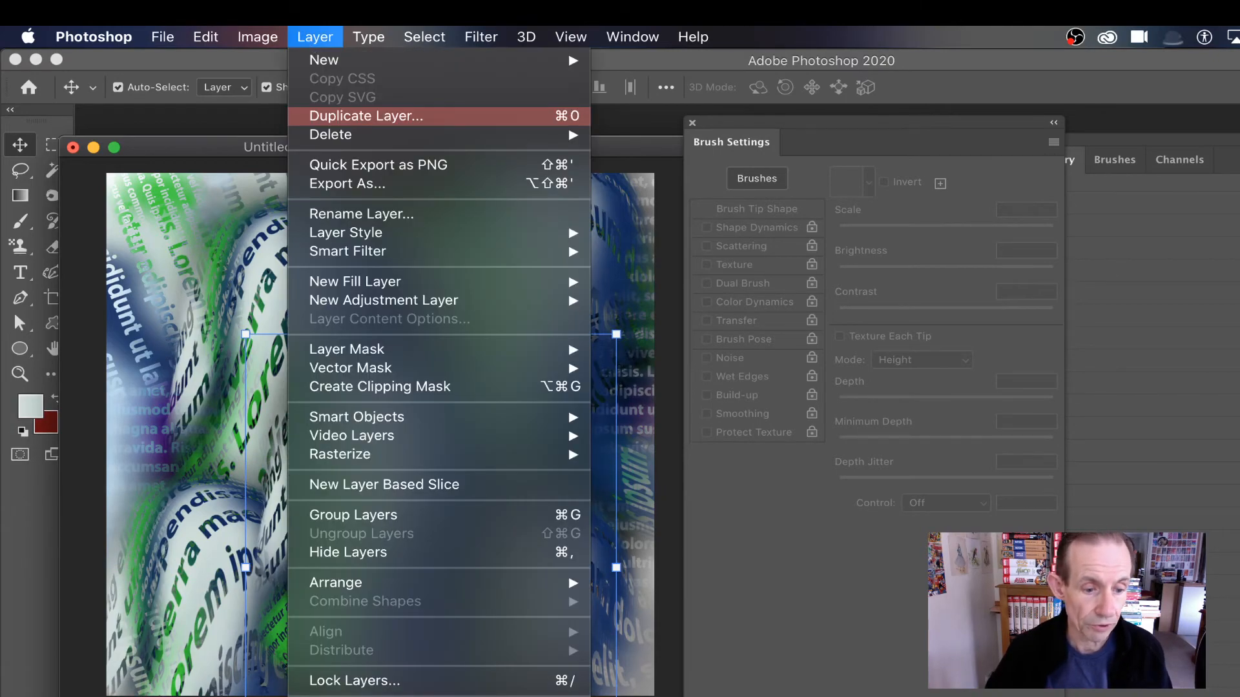
left_click(345, 696)
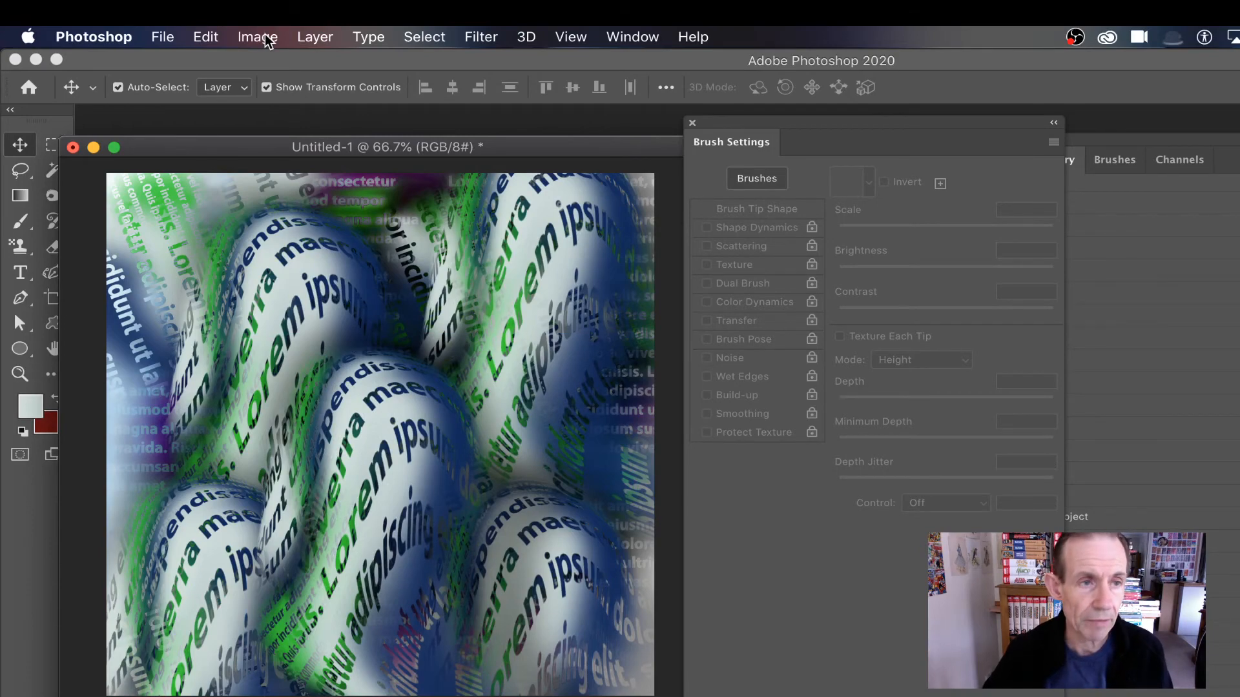
left_click(268, 39)
mouse_move(305, 92)
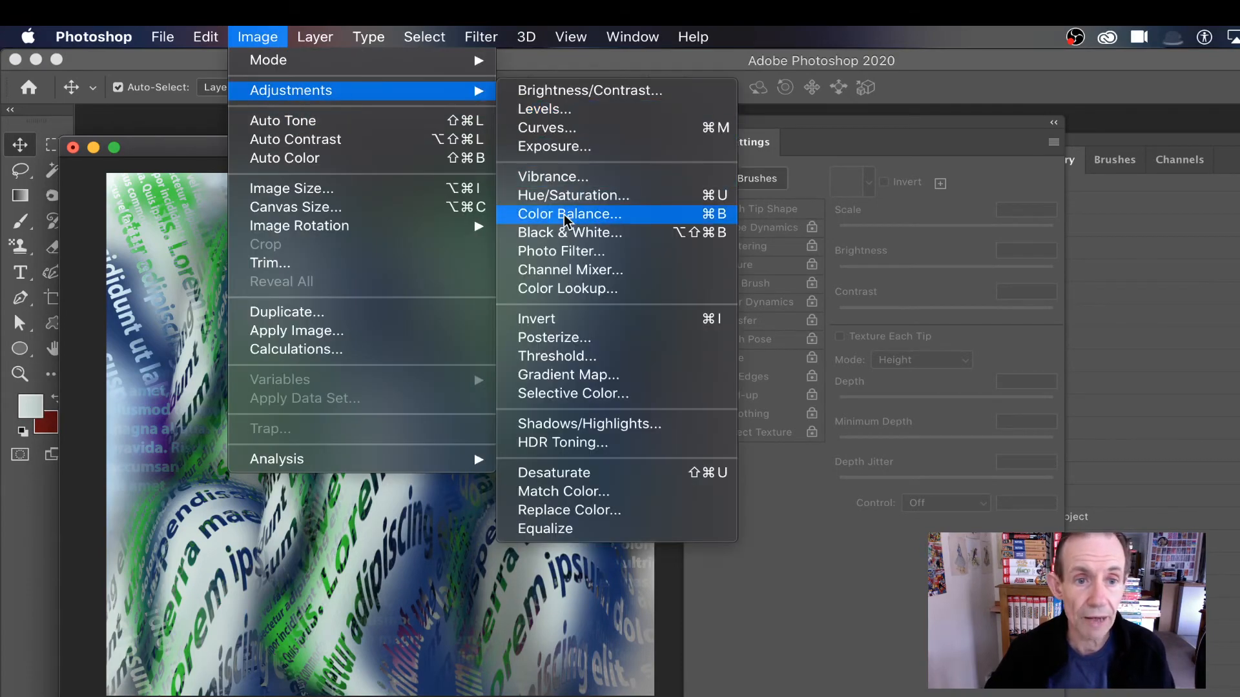
left_click(568, 195)
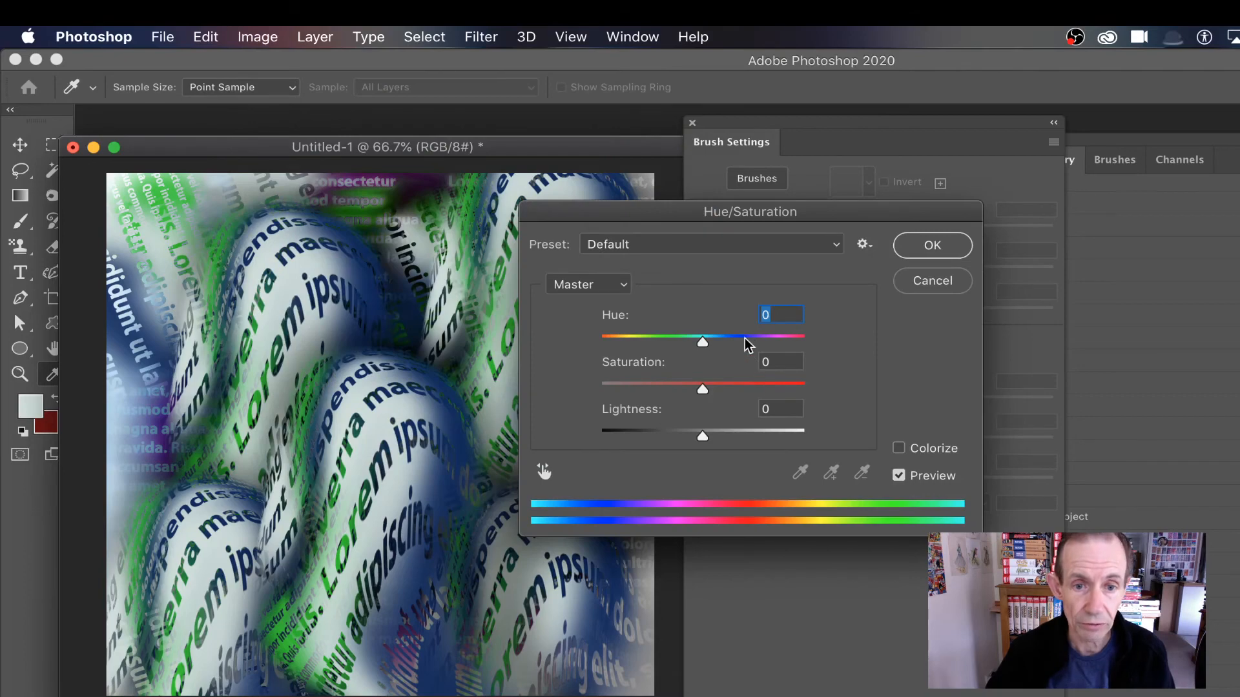
left_click_drag(745, 339, 771, 339)
left_click_drag(703, 388, 762, 386)
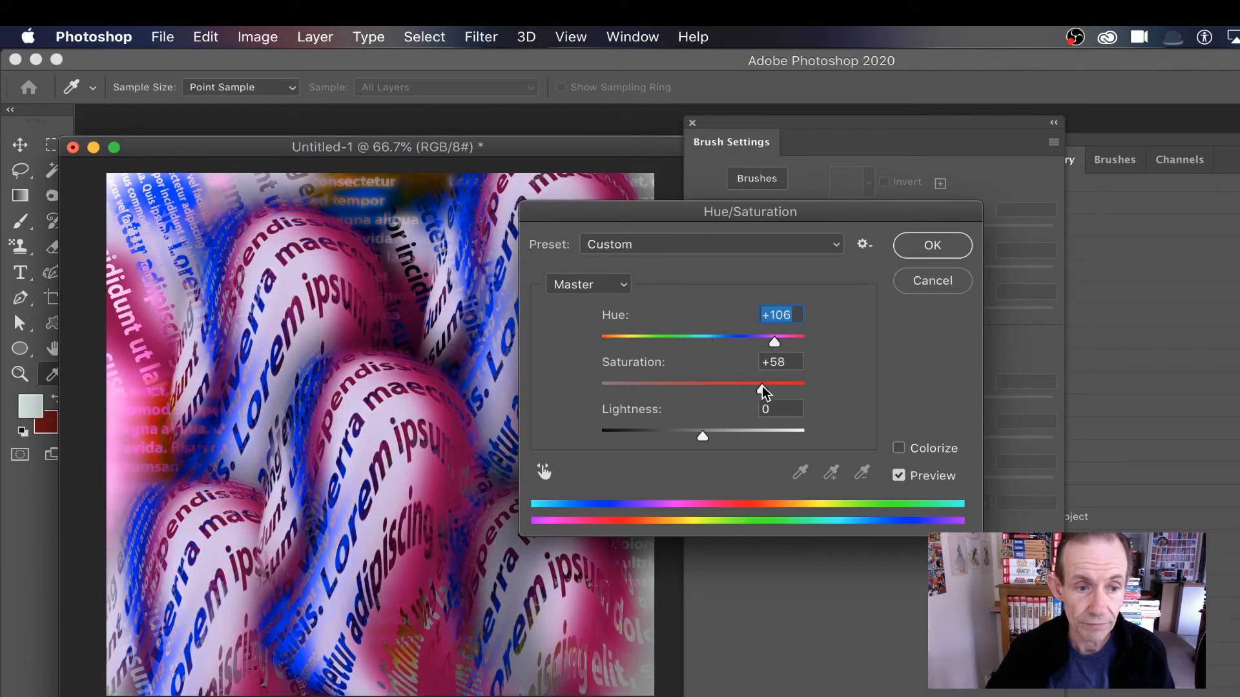
left_click(926, 251)
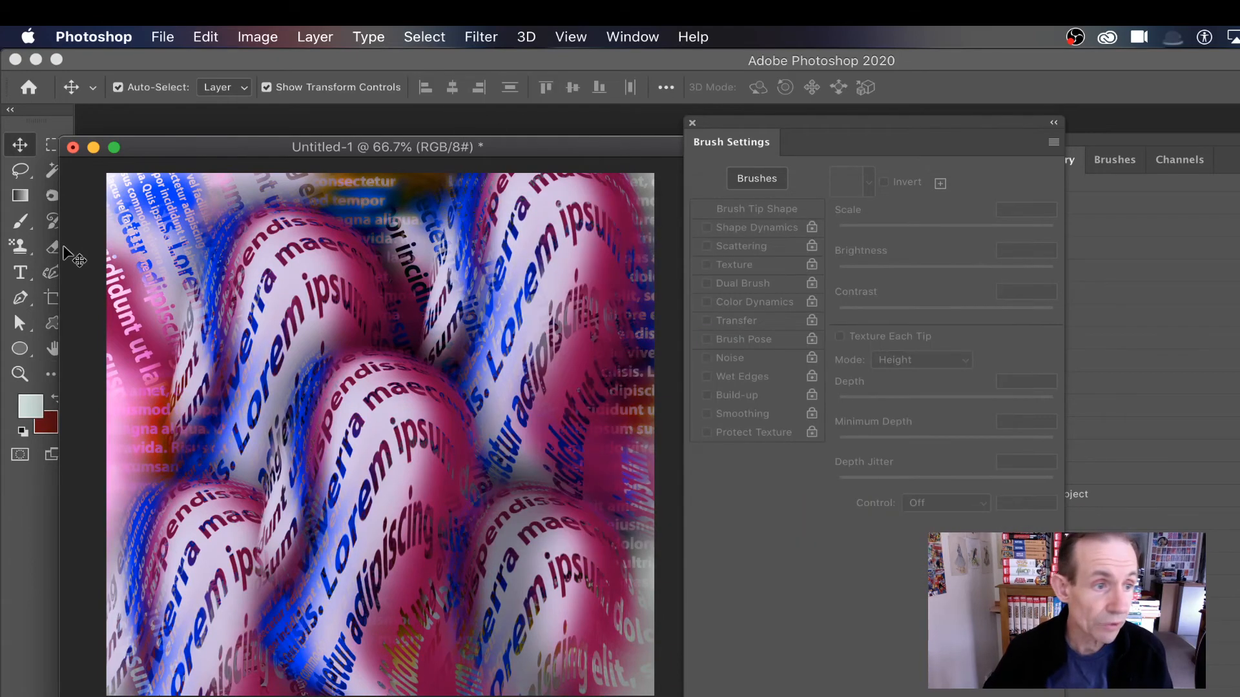
Paint pale reversed-out text over the flattened image's upper half, first at 148% texture Scale and again at 78%.
left_click(25, 223)
mouse_move(542, 258)
left_mouse_down()
mouse_move(497, 264)
mouse_move(527, 240)
mouse_move(542, 265)
mouse_move(315, 280)
mouse_move(465, 245)
left_mouse_up()
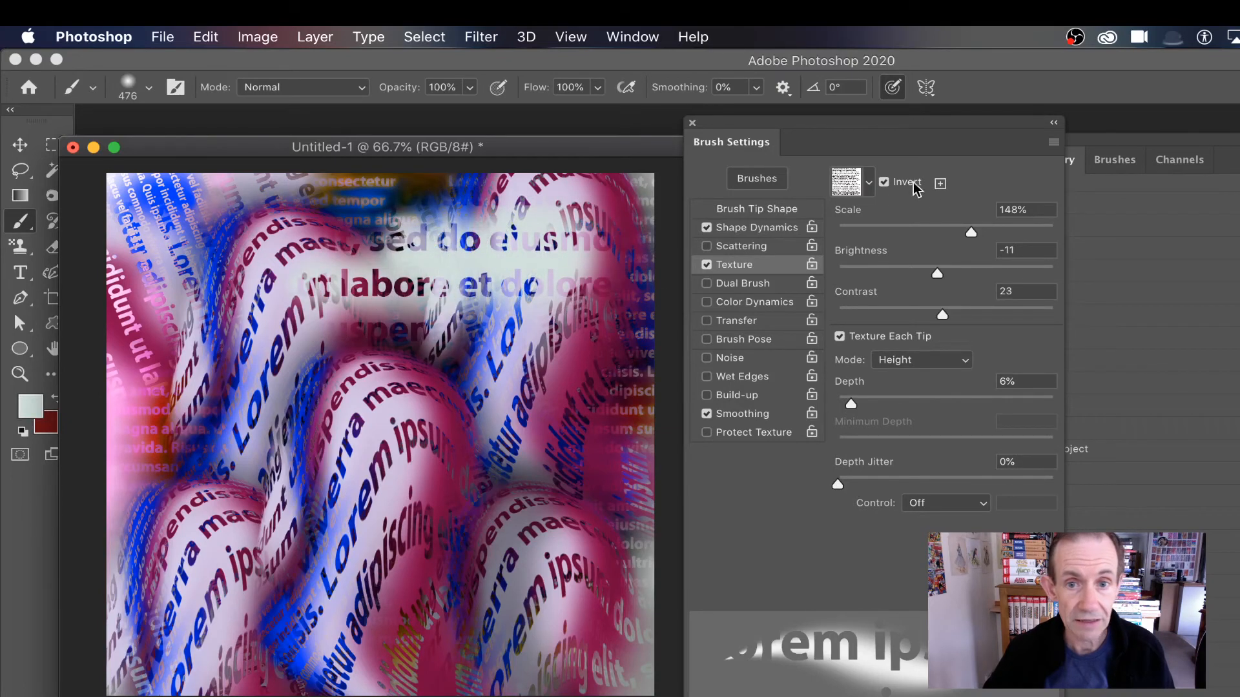
left_click_drag(959, 223, 921, 229)
mouse_move(502, 342)
left_mouse_down()
mouse_move(600, 332)
mouse_move(355, 387)
mouse_move(239, 368)
mouse_move(266, 240)
mouse_move(194, 242)
left_mouse_up()
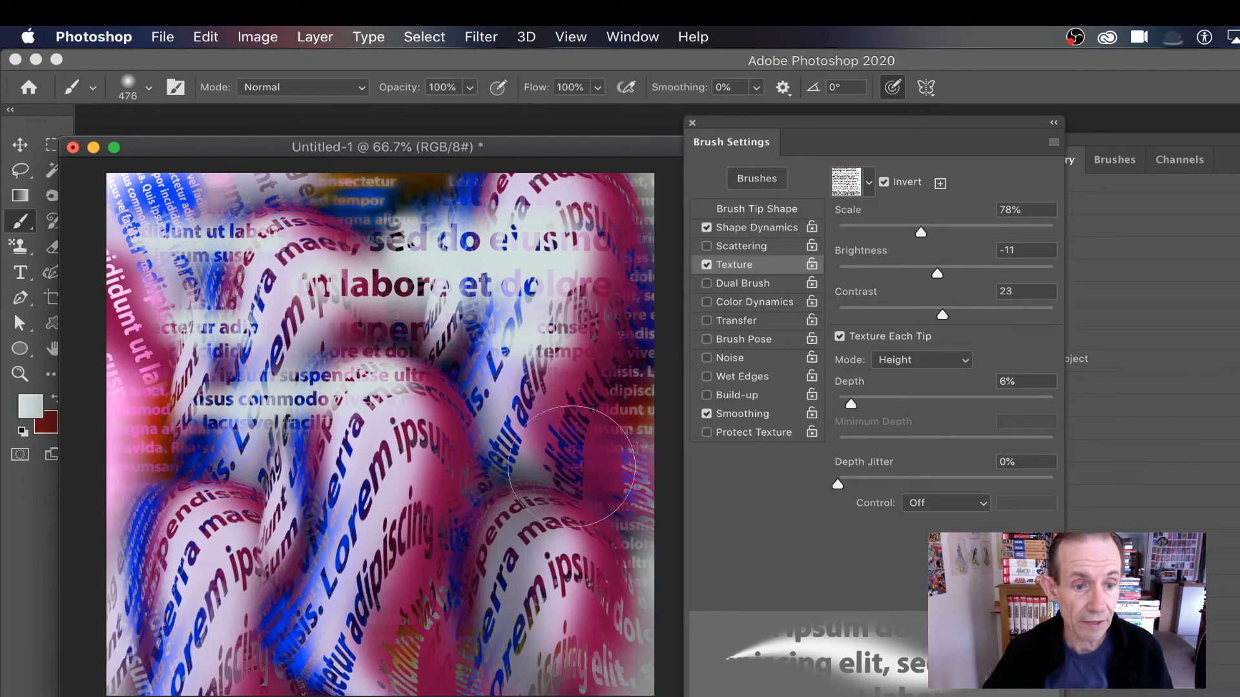
Paint more pale reversed-out text across the image's middle and lower half at the current 78% texture scale.
left_click_drag(574, 468, 152, 472)
left_click_drag(548, 569, 187, 575)
left_click_drag(423, 626, 184, 621)
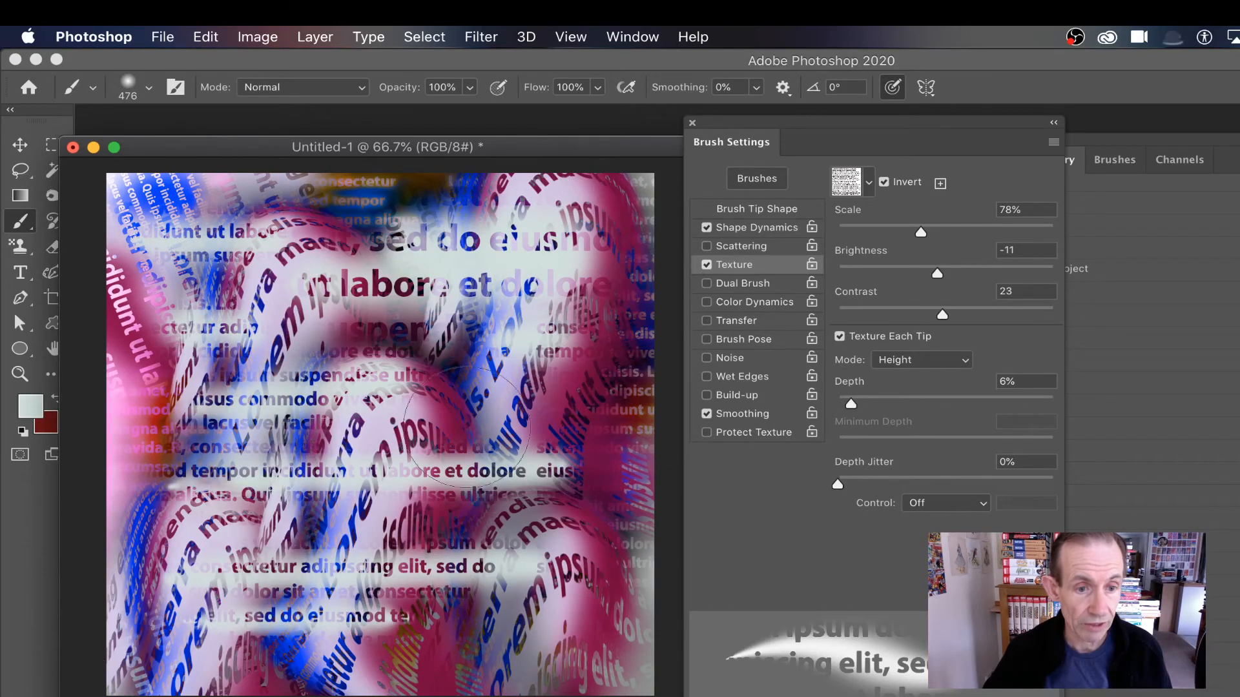
left_click_drag(466, 423, 584, 410)
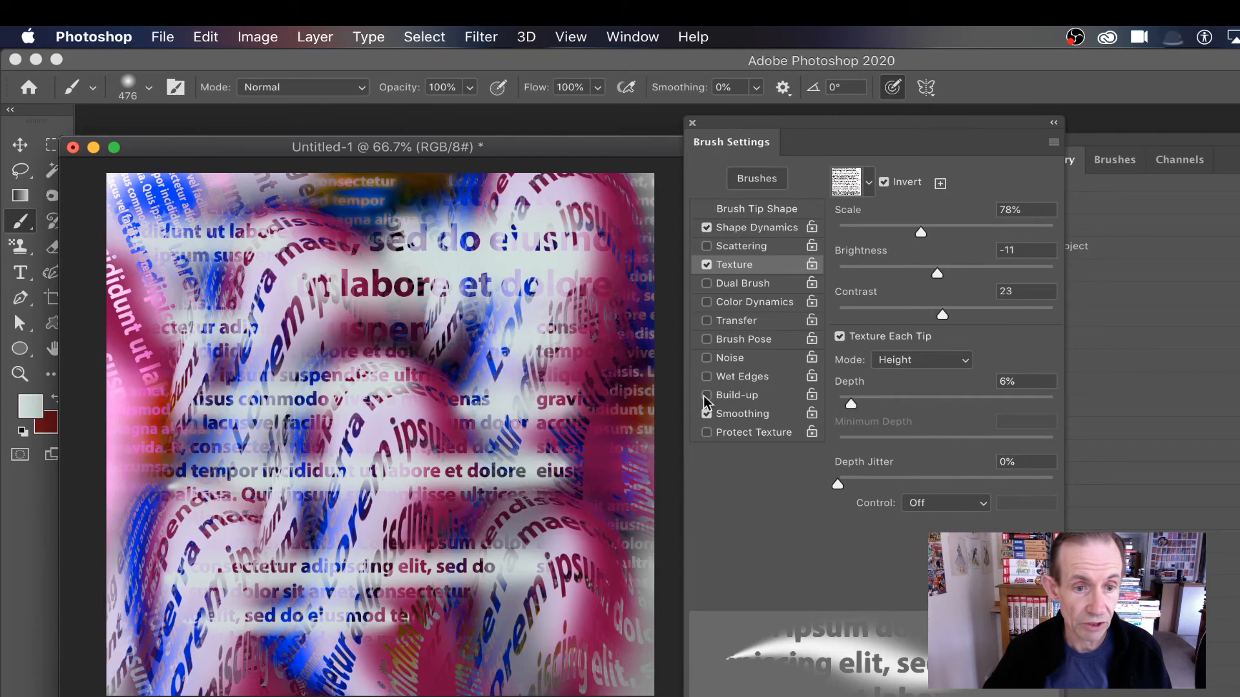
Add a new layer and paint a horizontal band of text across its upper middle in yellow #d2ea26.
left_click(315, 38)
mouse_move(319, 60)
left_click(672, 68)
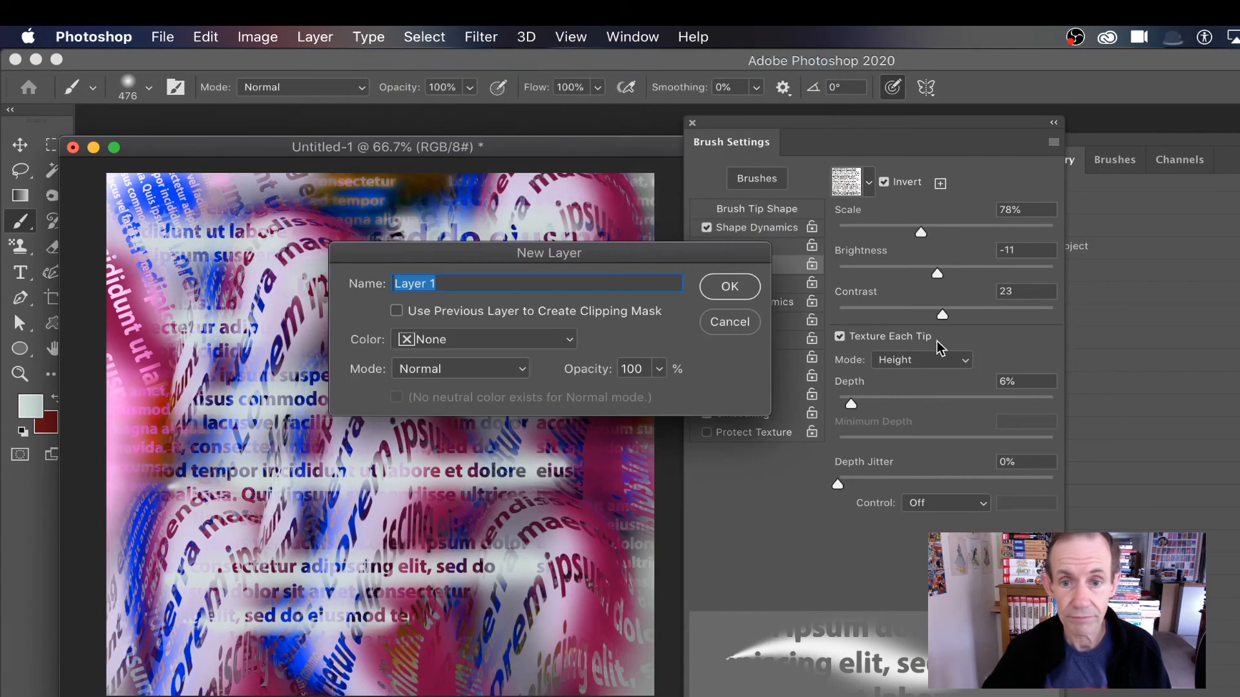
left_click(731, 286)
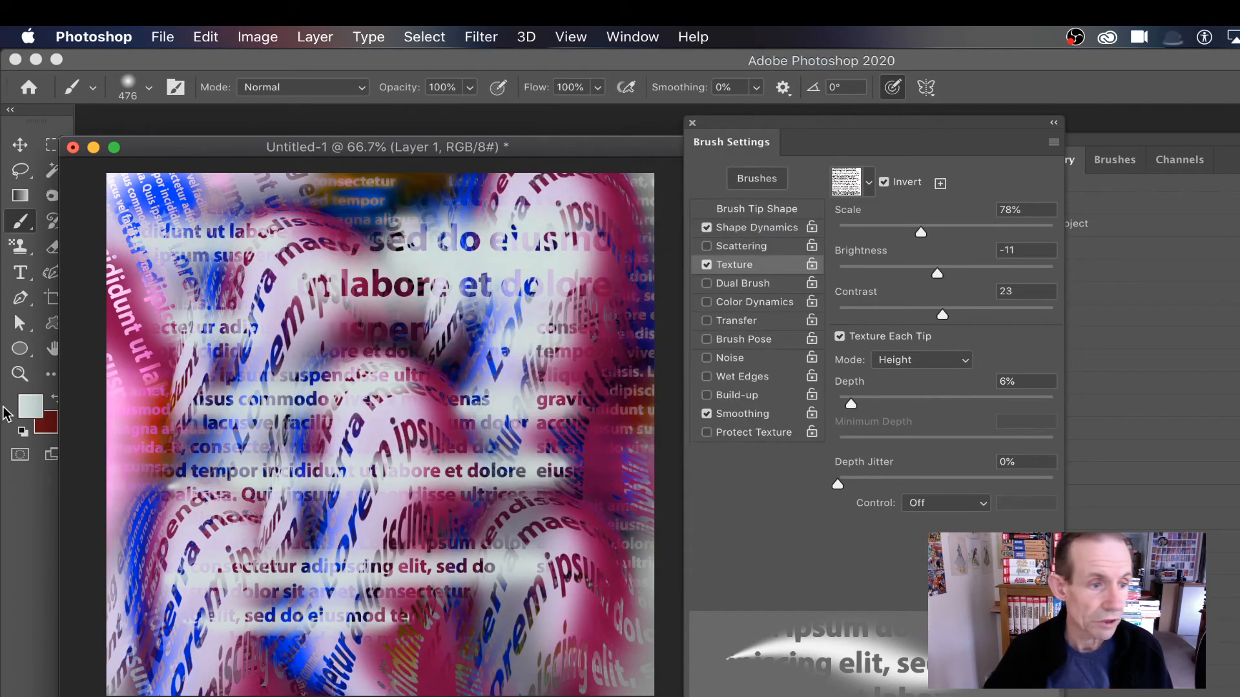
left_click(30, 405)
left_click(265, 284)
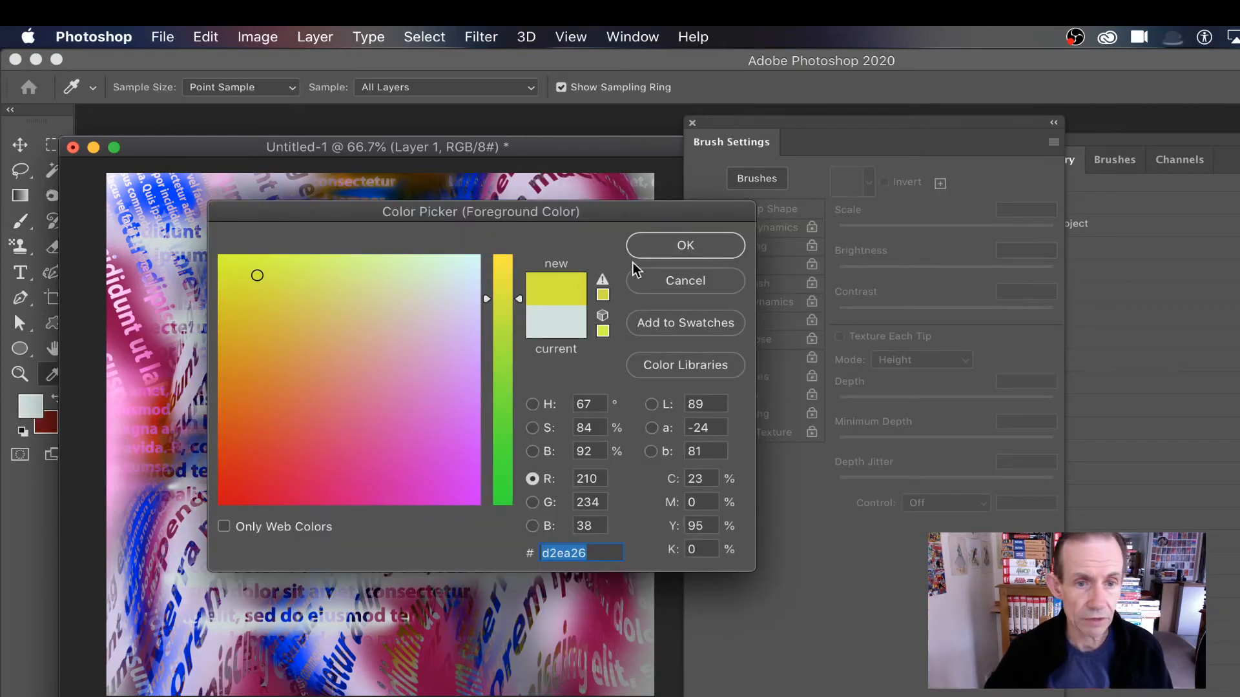
left_click(683, 246)
left_click(482, 365)
left_click_drag(483, 365, 171, 371)
Duplicate the yellow text band, then rotate the copy to -60.25° and move it so it crosses the original diagonally.
left_click(20, 144)
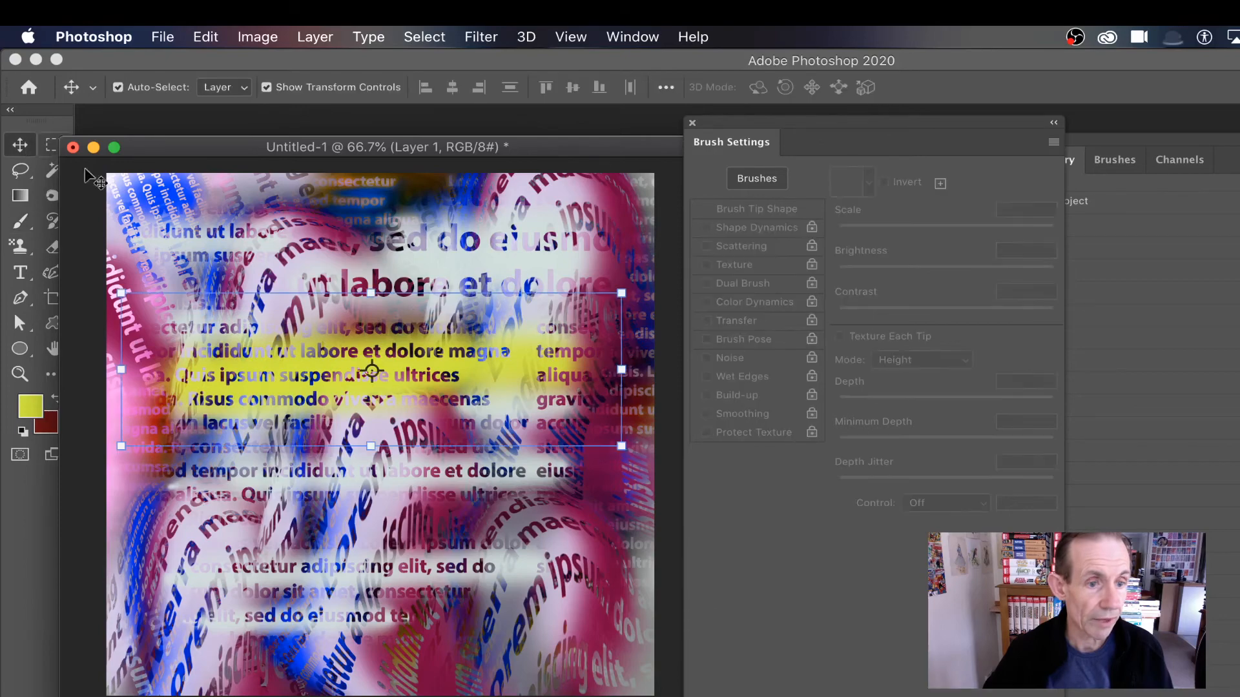
mouse_move(466, 376)
left_mouse_down()
mouse_move(472, 294)
mouse_move(482, 454)
mouse_move(421, 317)
mouse_move(469, 482)
left_mouse_up()
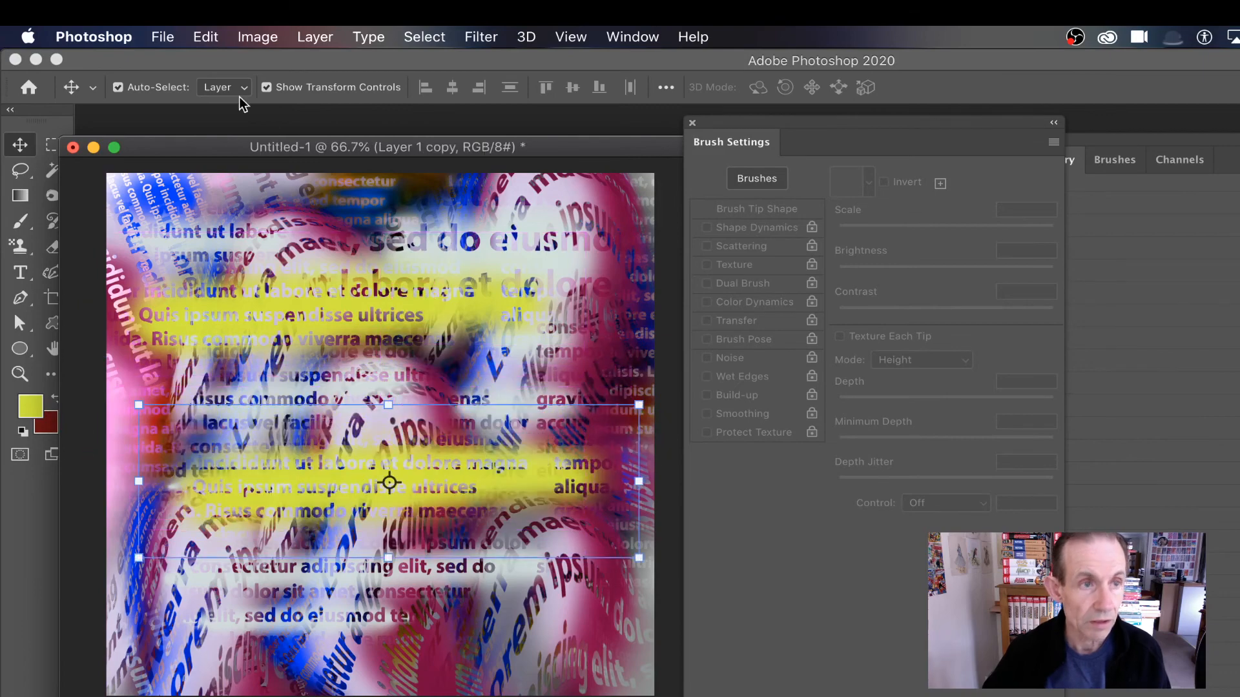
left_click(213, 40)
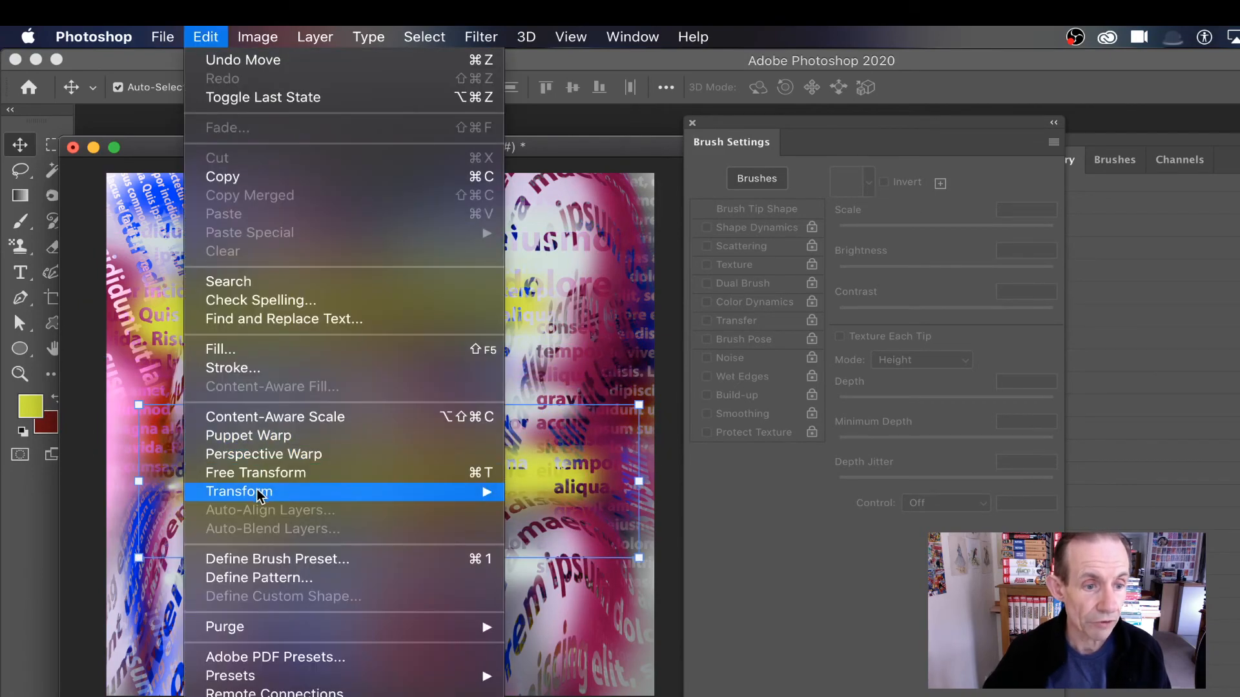
mouse_move(261, 492)
left_click(547, 541)
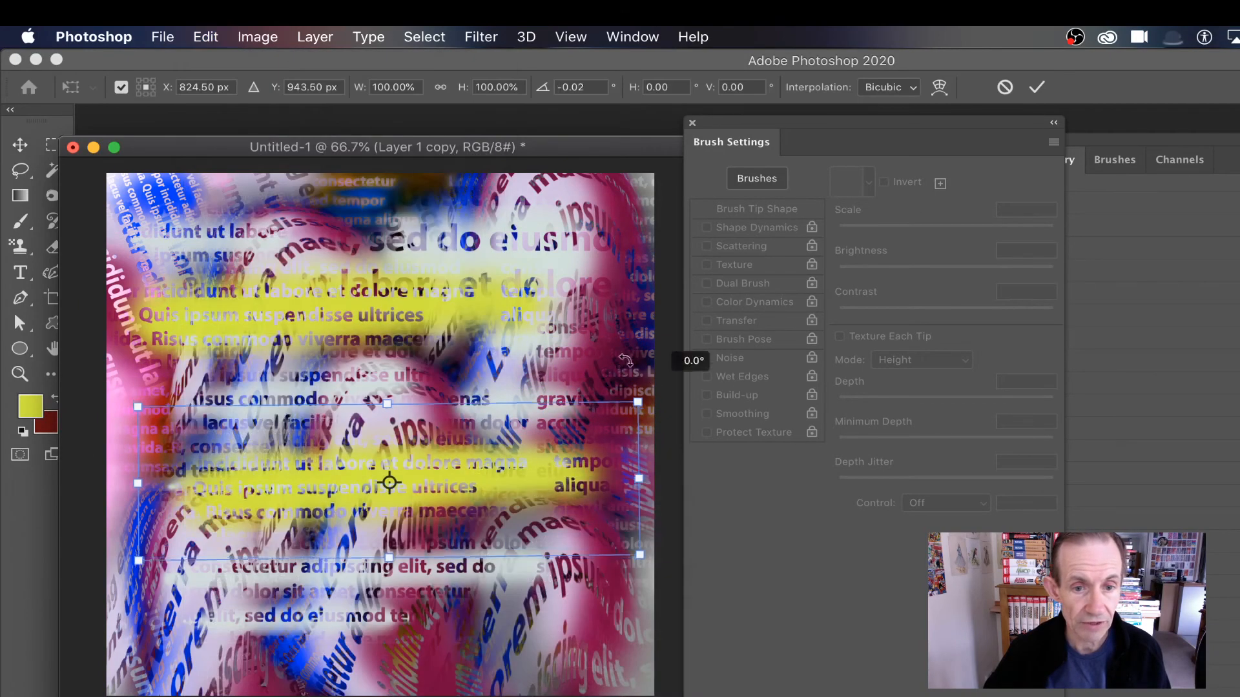
left_click_drag(675, 361, 446, 290)
left_click_drag(463, 369, 414, 242)
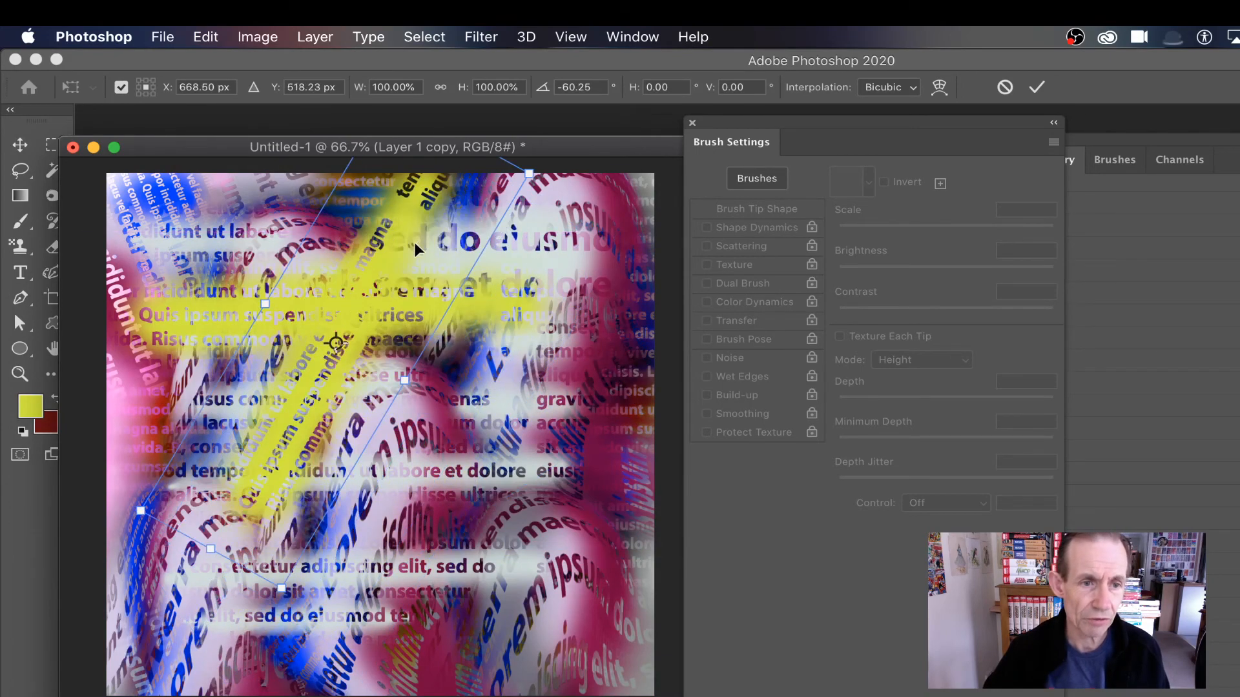
key("Return")
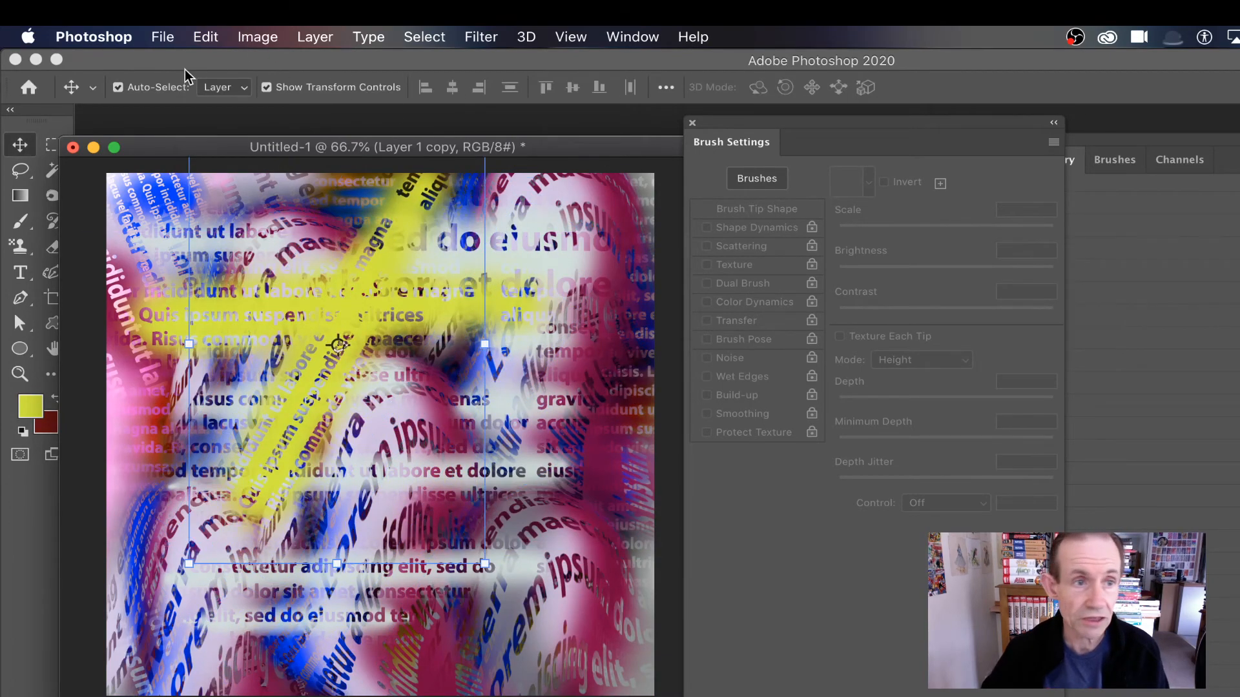
Flatten the image and paint large yellow text down its right side with texture Scale 243% and Brightness -67.
left_click(315, 37)
left_click(349, 696)
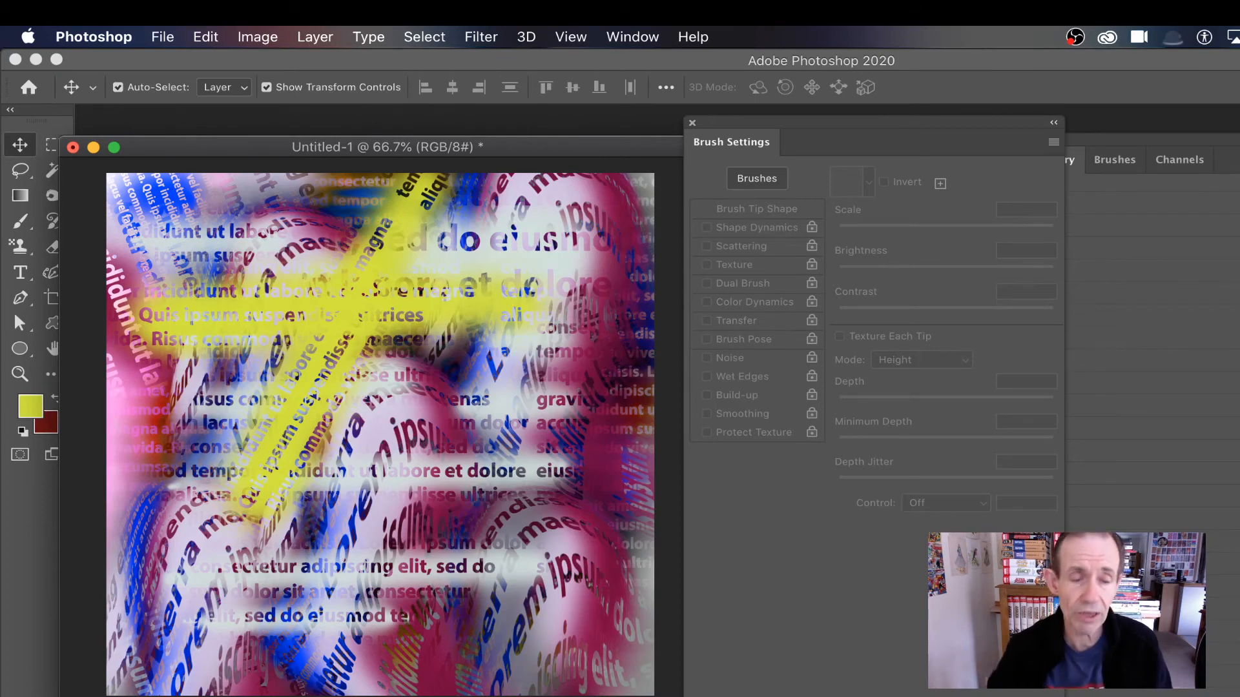
left_click(22, 223)
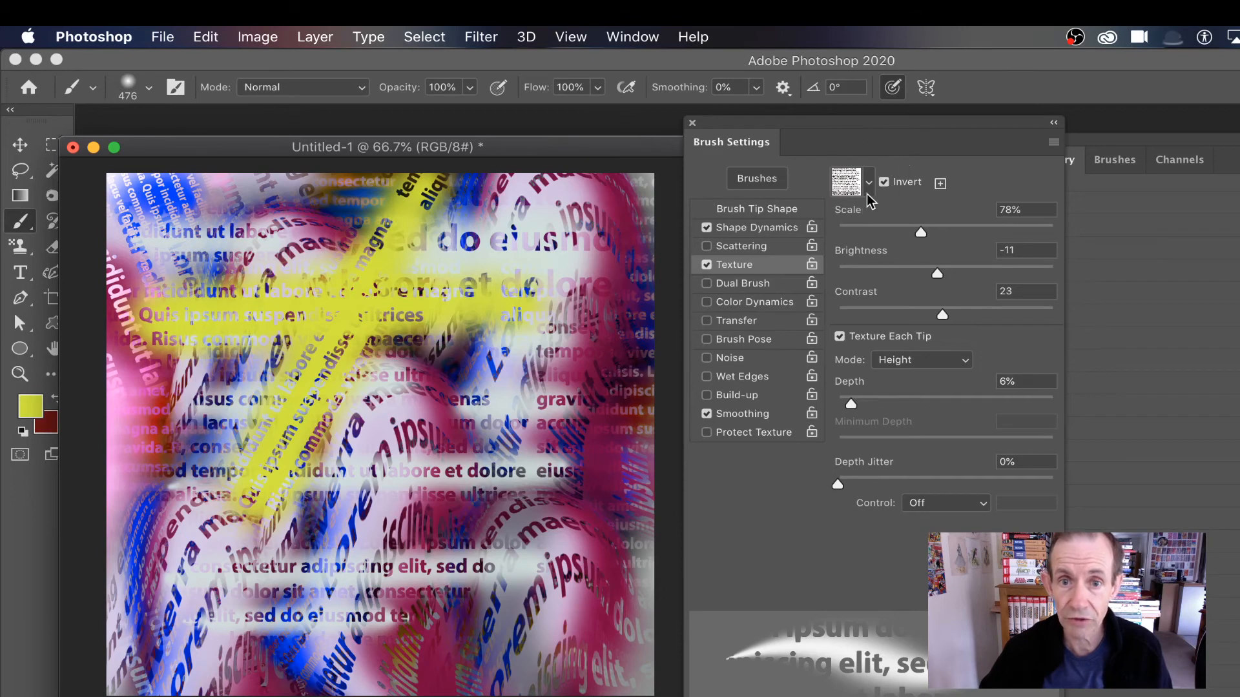
mouse_move(921, 231)
left_mouse_down()
mouse_move(858, 233)
mouse_move(1033, 233)
mouse_move(1003, 231)
left_mouse_up()
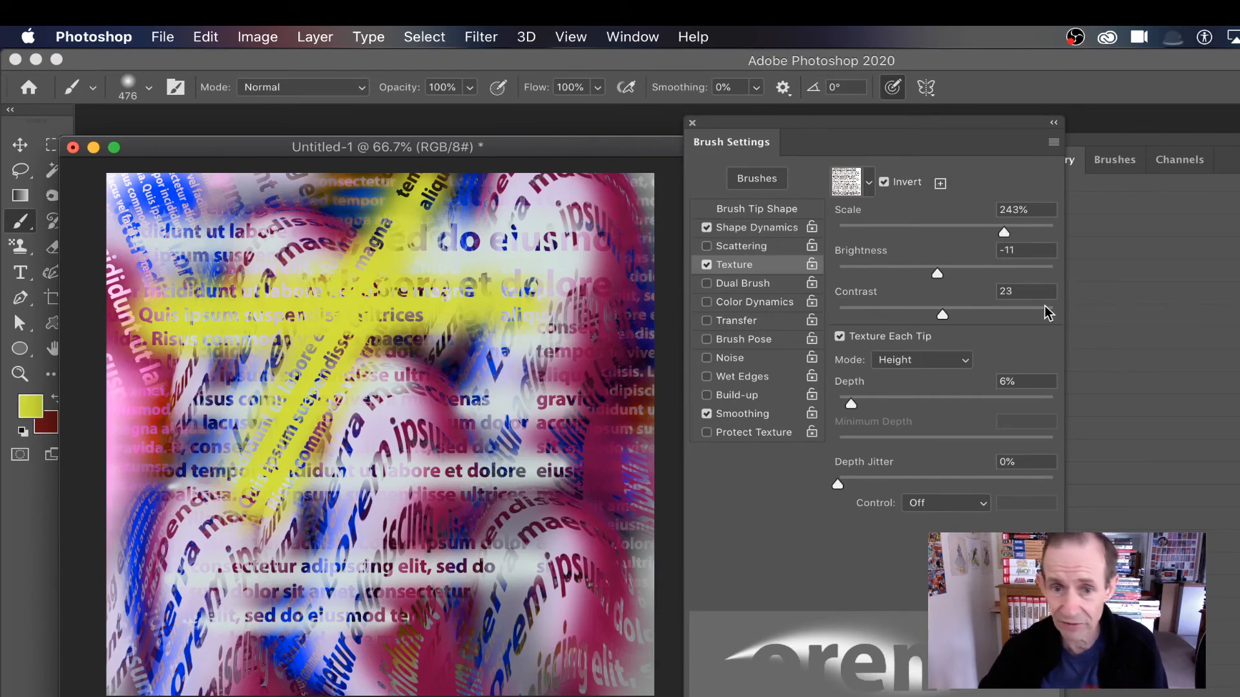
mouse_move(917, 271)
left_mouse_down()
mouse_move(889, 272)
mouse_move(964, 280)
mouse_move(898, 280)
left_mouse_up()
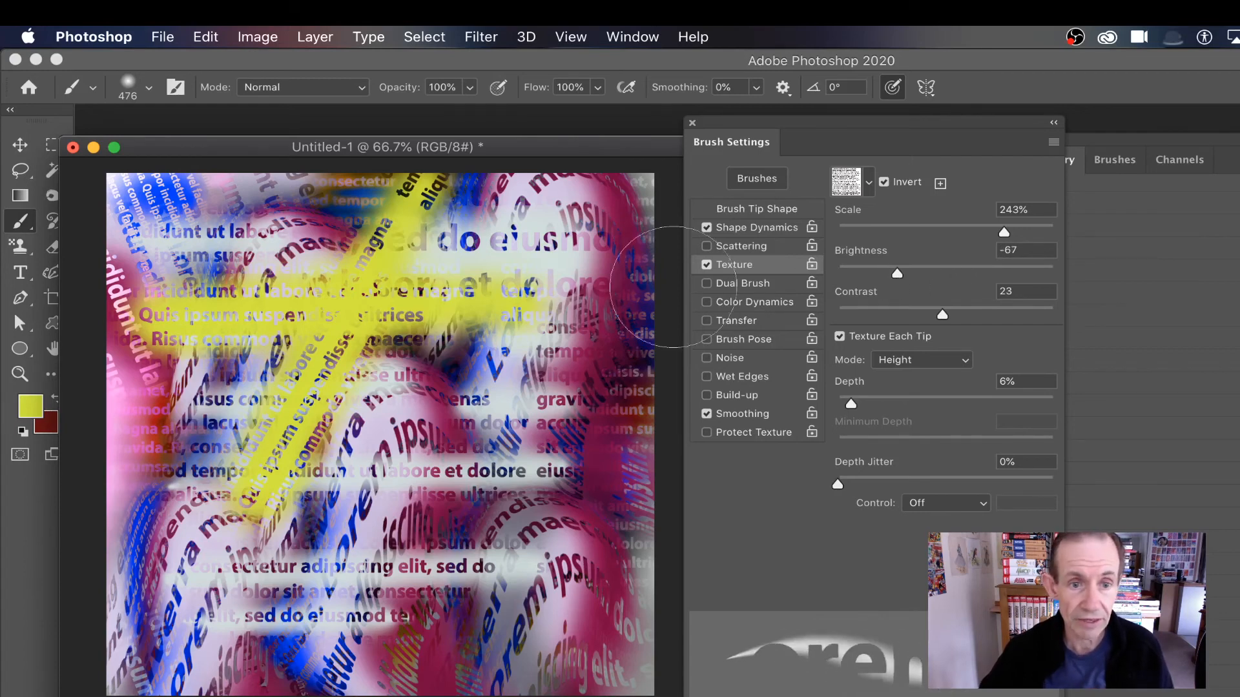
mouse_move(572, 268)
left_mouse_down()
mouse_move(701, 384)
mouse_move(573, 446)
mouse_move(591, 502)
left_mouse_up()
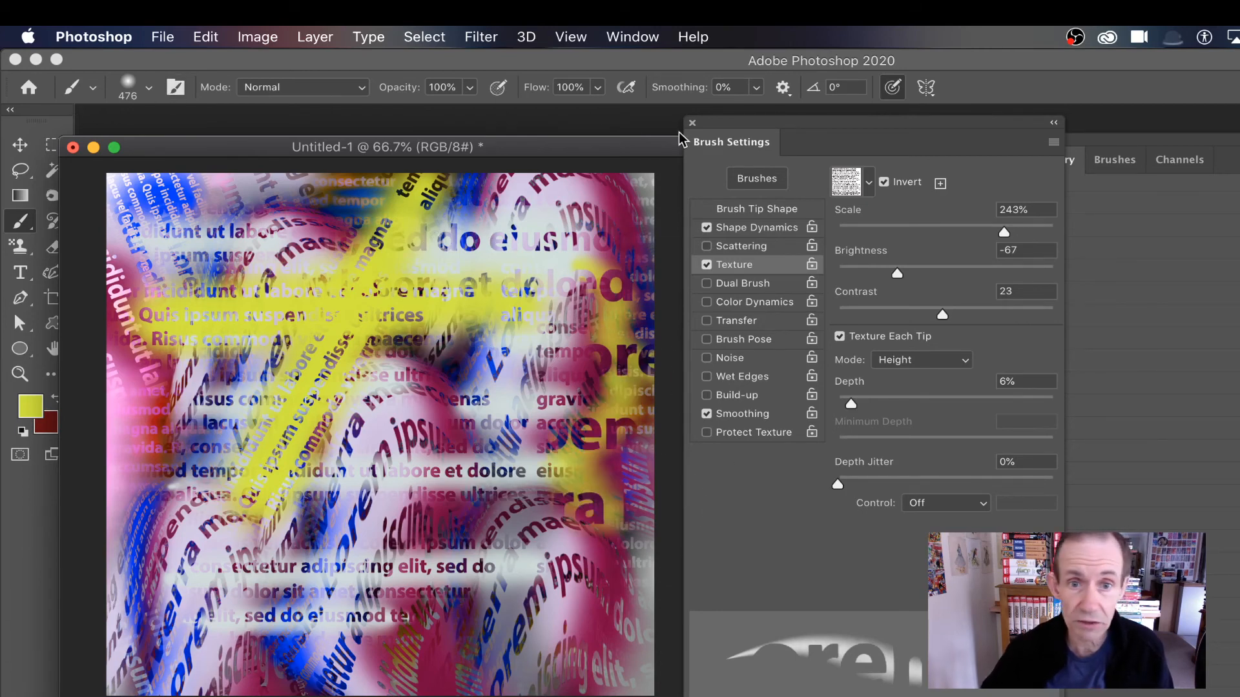
Choose the speckled 46 px brush tip and fill the whole canvas with white.
left_click(757, 212)
left_click_drag(1047, 185, 1071, 350)
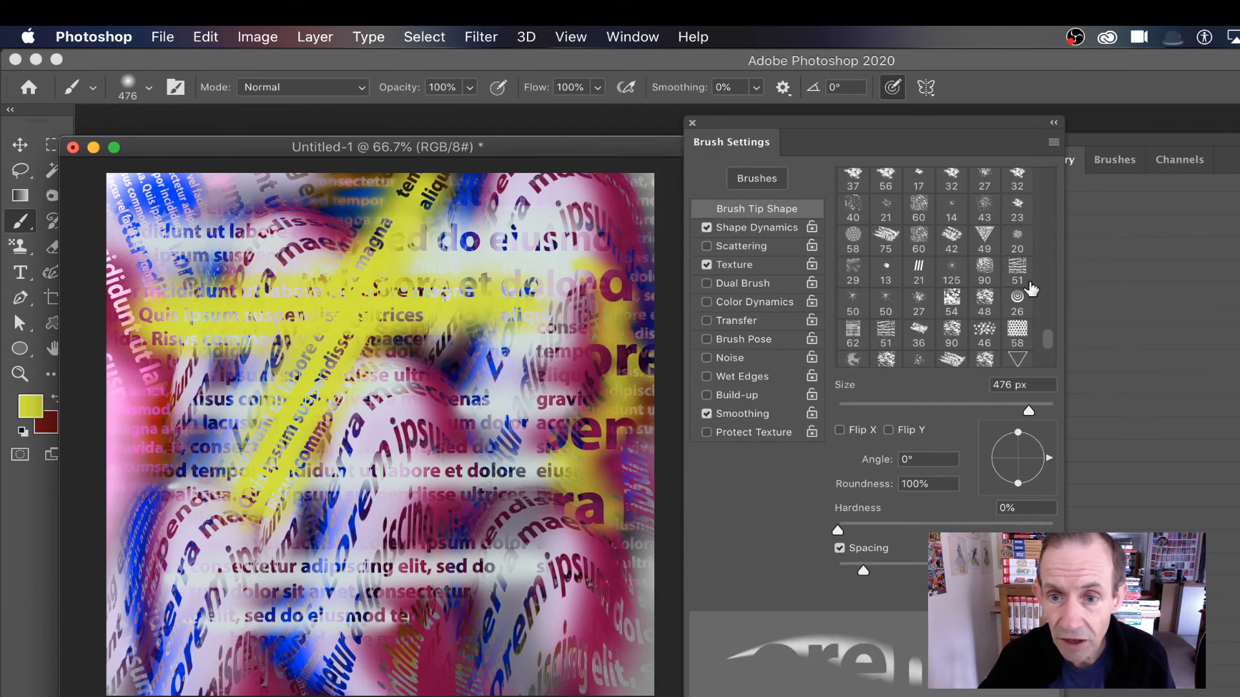
left_click(984, 334)
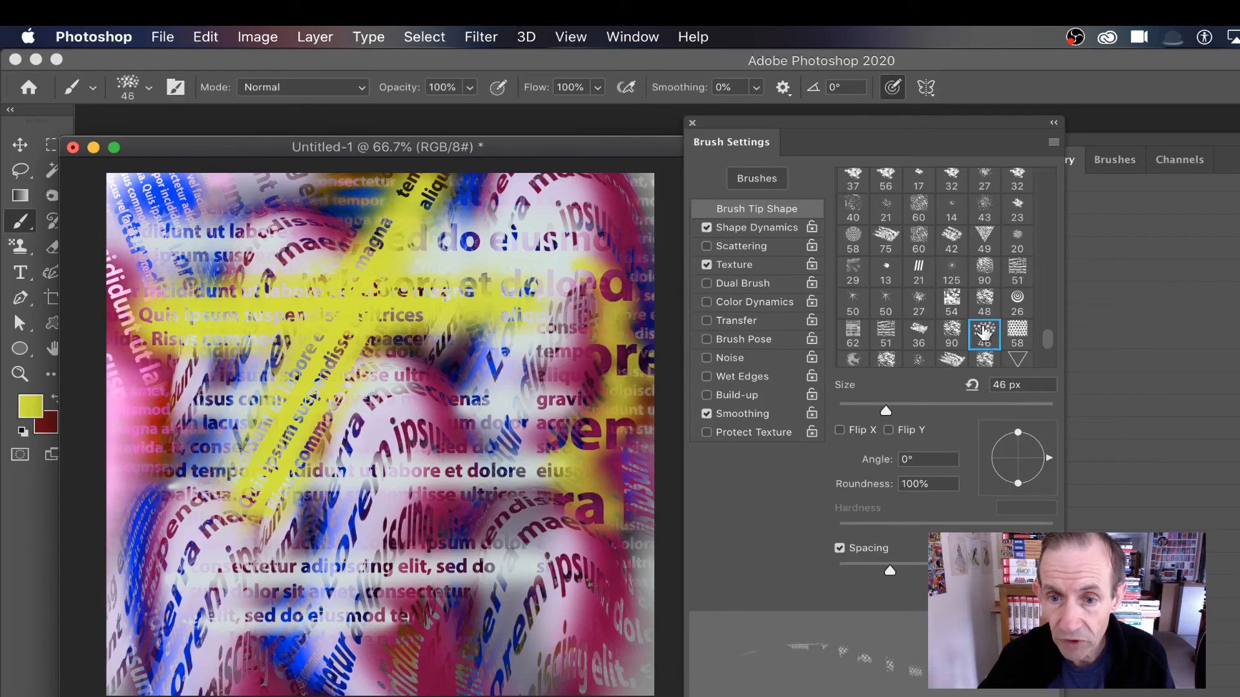
left_click(205, 37)
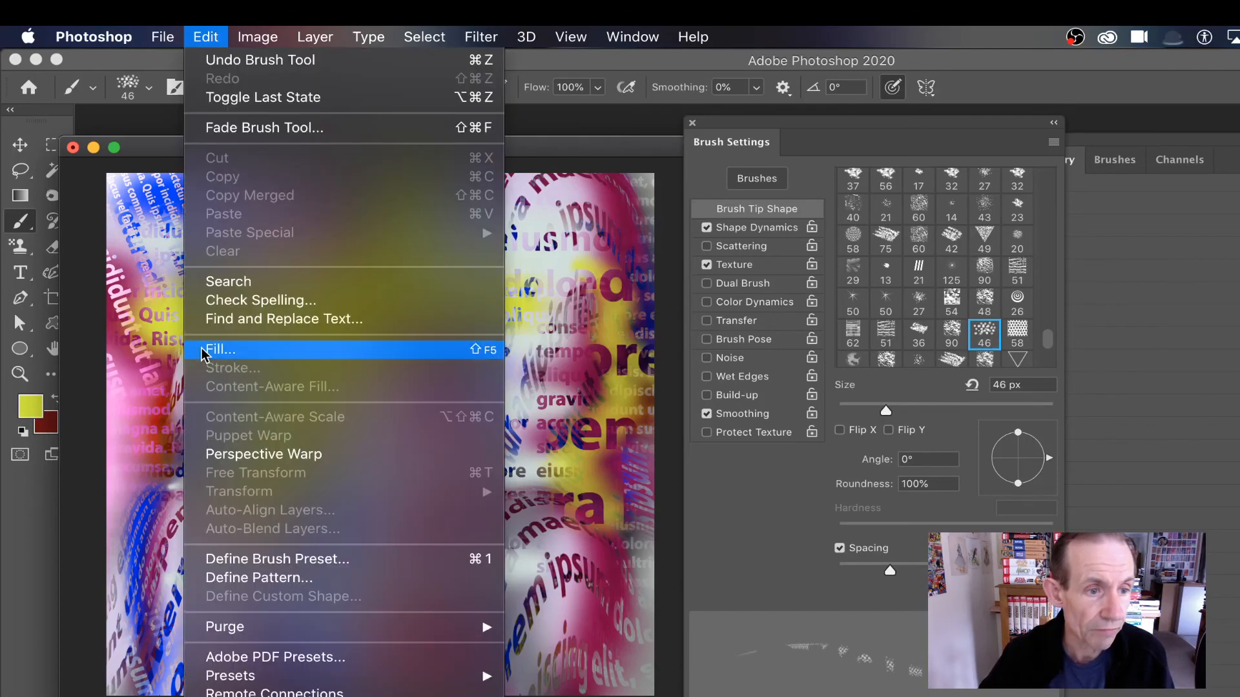
left_click(219, 349)
left_click(764, 202)
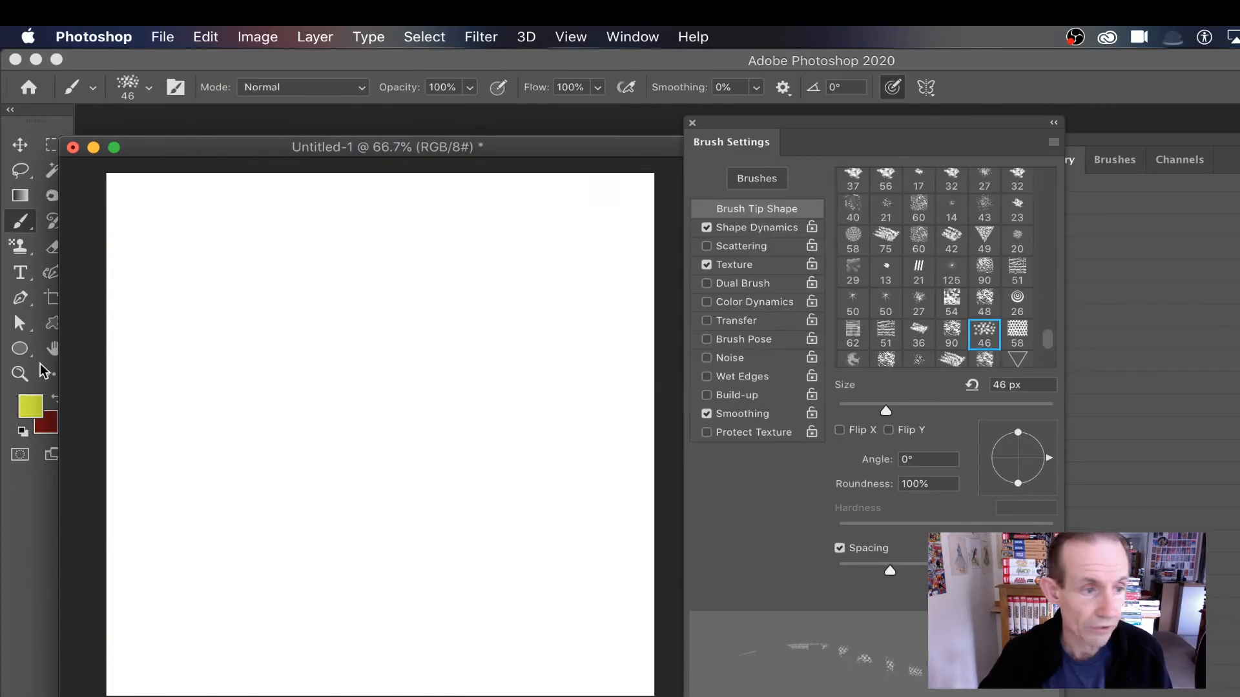
Set the foreground color to a very dark red.
left_click(30, 406)
left_click(304, 431)
left_click_drag(305, 431, 195, 510)
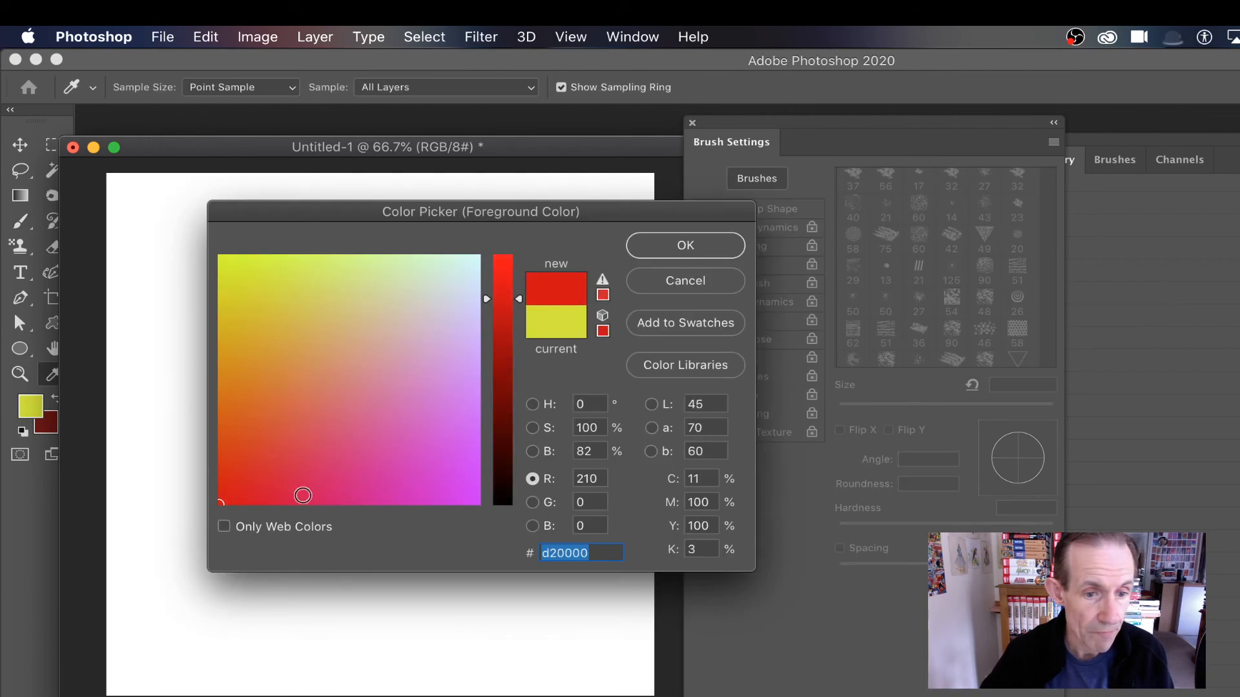
left_click_drag(503, 451, 505, 461)
left_click(678, 254)
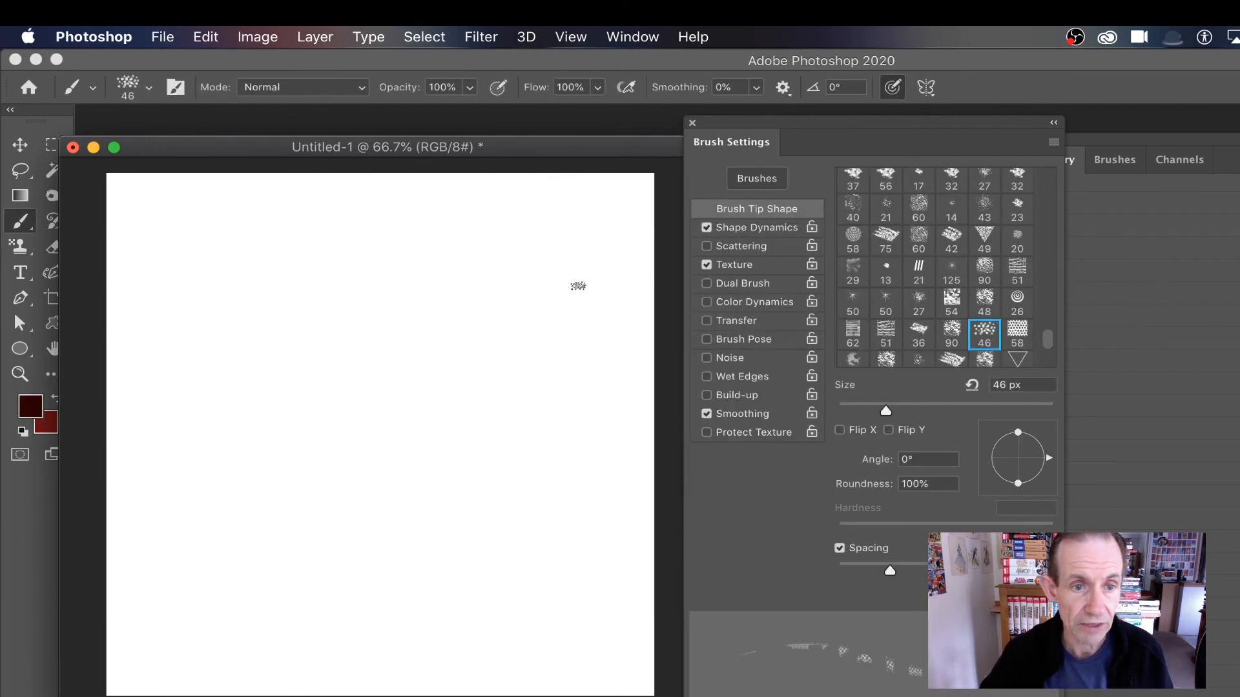
Enlarge the speckled brush to 268 px and paint a patch of dotted text right of the canvas's upper center.
left_click(150, 90)
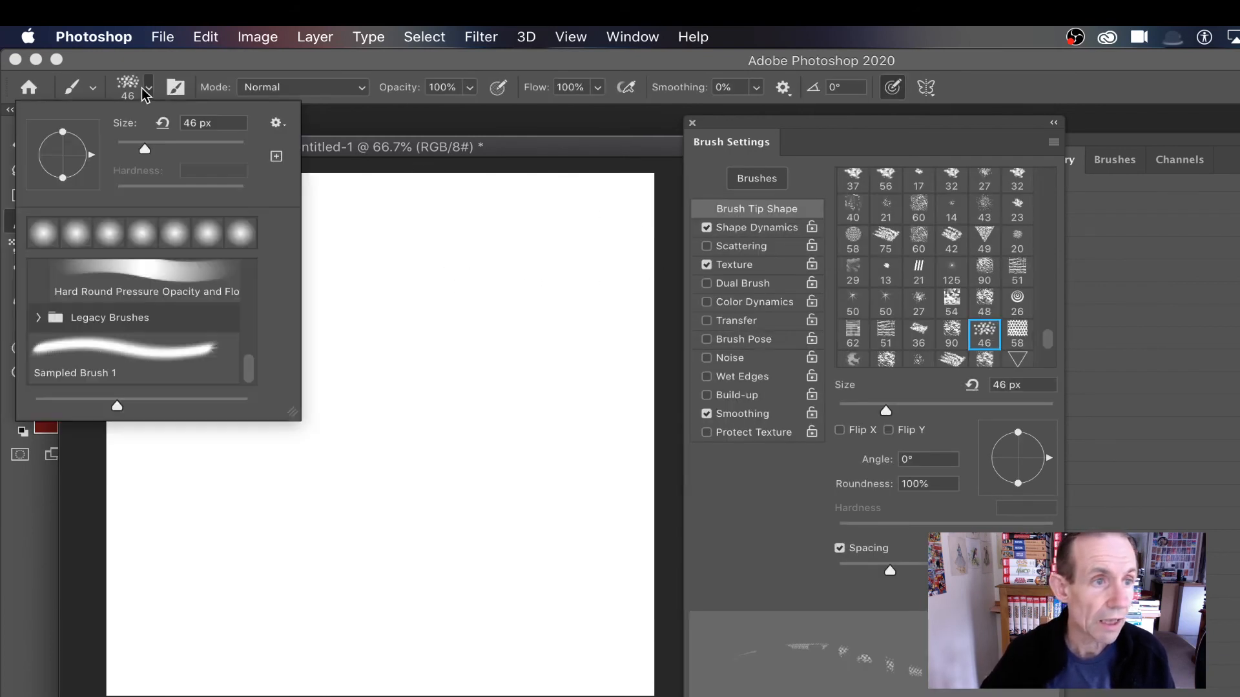
left_click_drag(146, 150, 217, 152)
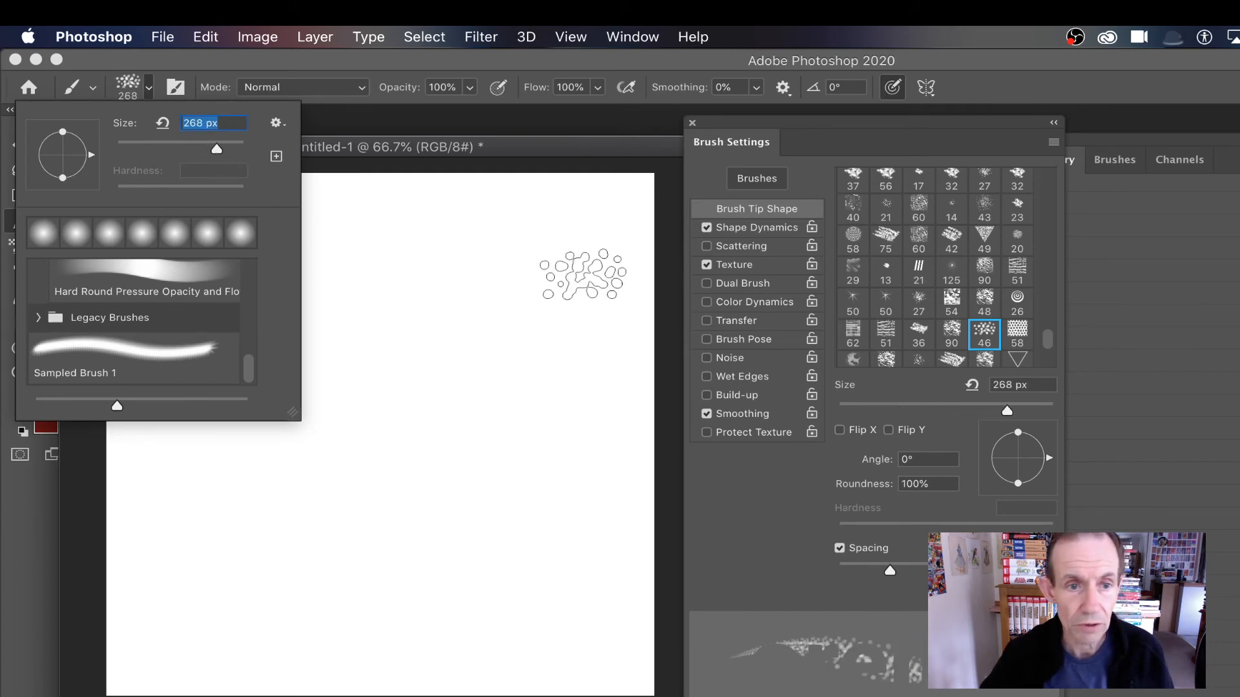
mouse_move(497, 273)
left_mouse_down()
mouse_move(572, 339)
mouse_move(524, 331)
mouse_move(417, 275)
mouse_move(553, 411)
mouse_move(439, 242)
mouse_move(567, 419)
mouse_move(521, 263)
mouse_move(584, 379)
mouse_move(583, 282)
mouse_move(444, 365)
mouse_move(499, 379)
mouse_move(405, 356)
mouse_move(465, 392)
mouse_move(475, 442)
mouse_move(548, 434)
mouse_move(561, 461)
mouse_move(354, 447)
left_mouse_up()
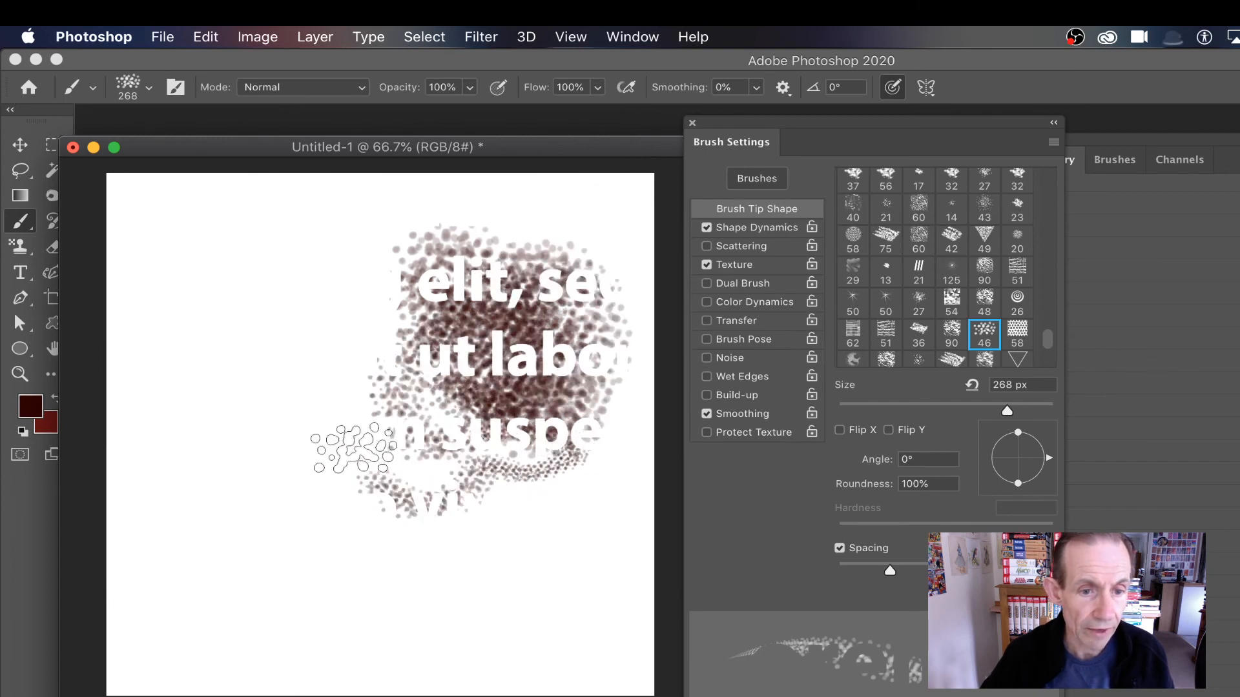
Apply a Gaussian Blur with a radius of 41.6 pixels to the painted text patch.
left_click(478, 37)
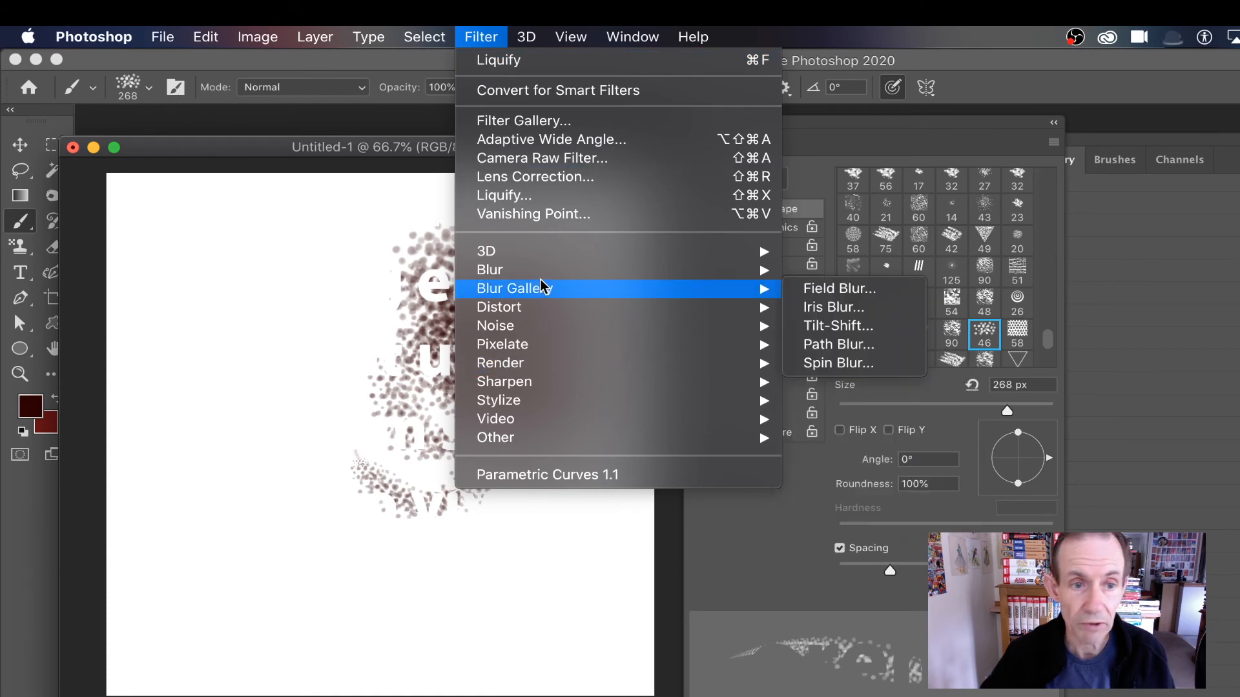
mouse_move(546, 270)
left_click(832, 346)
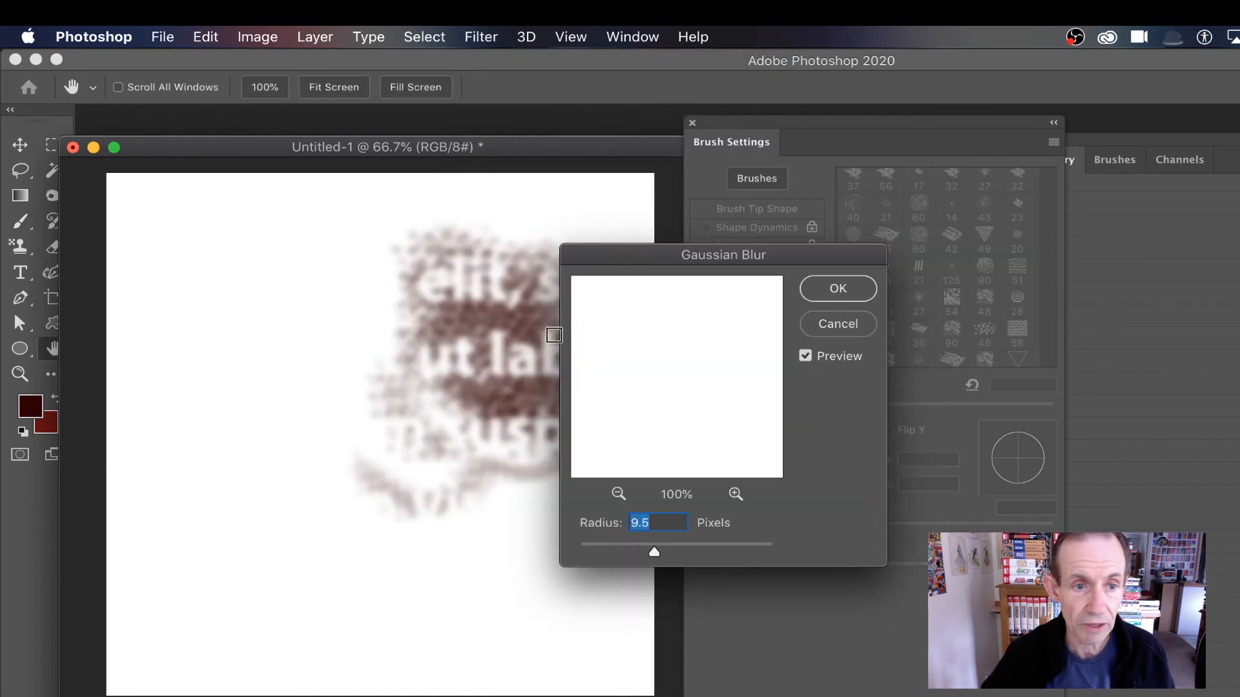
left_click_drag(668, 549, 672, 549)
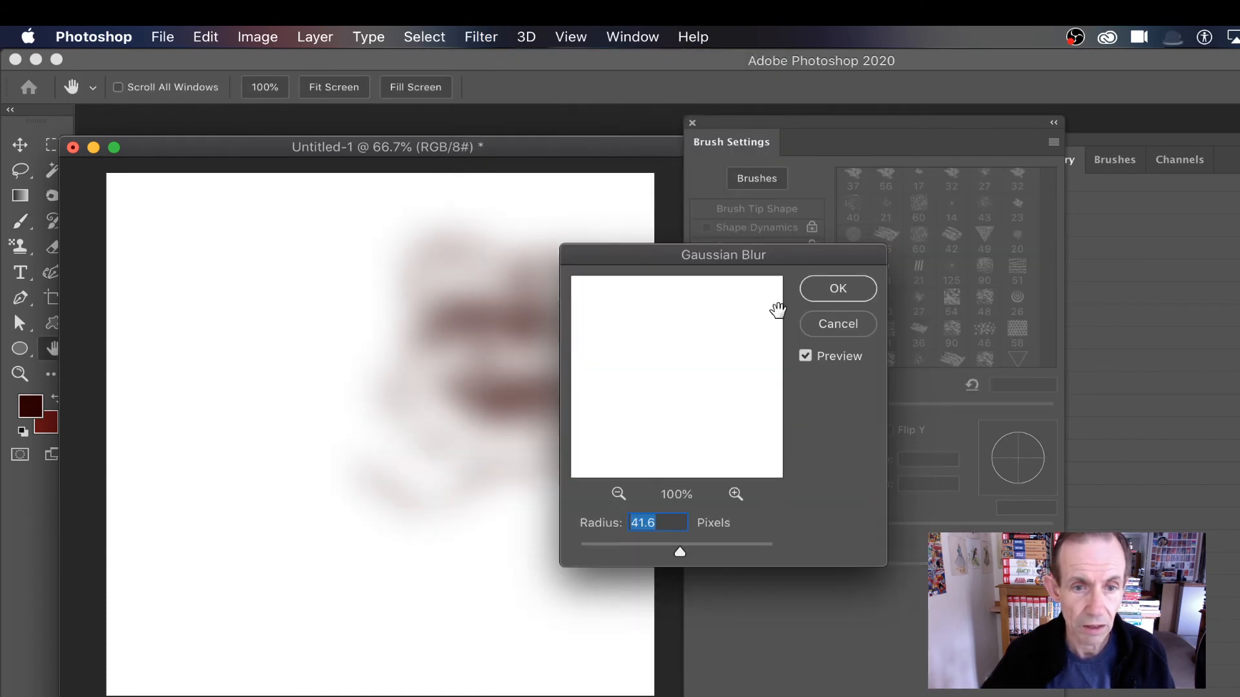
left_click(831, 297)
Paint speckled text strokes over the blurred patch at 268 px, then more with the brush enlarged to 1760 px.
key("b")
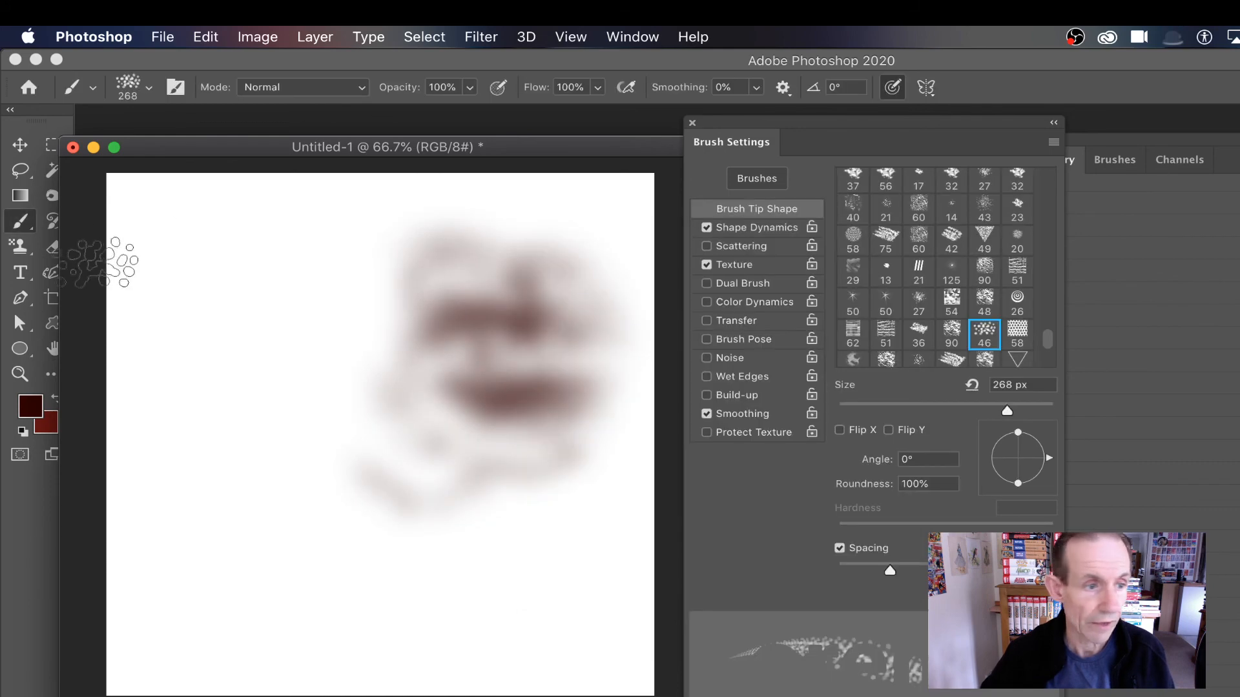
mouse_move(400, 262)
left_mouse_down()
mouse_move(571, 332)
mouse_move(374, 354)
mouse_move(636, 387)
mouse_move(373, 395)
left_mouse_up()
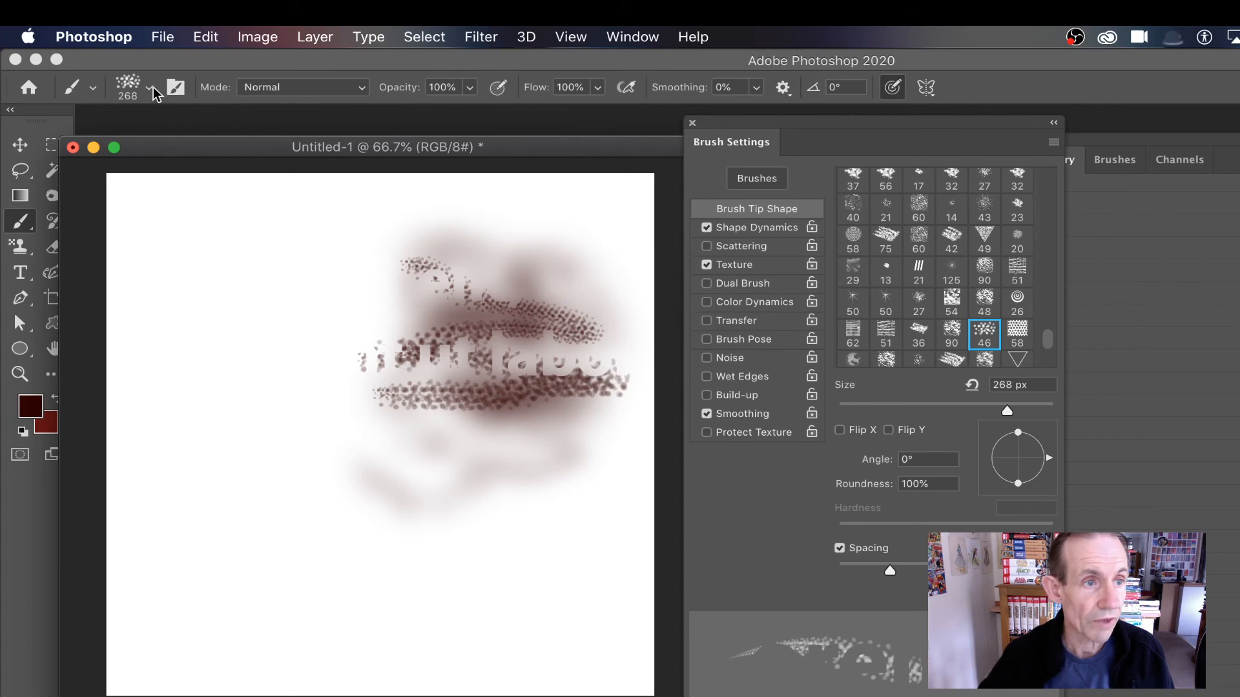
left_click(149, 89)
left_click_drag(160, 154, 237, 153)
mouse_move(469, 359)
left_mouse_down()
mouse_move(480, 420)
mouse_move(387, 362)
mouse_move(362, 271)
mouse_move(310, 259)
mouse_move(419, 322)
left_mouse_up()
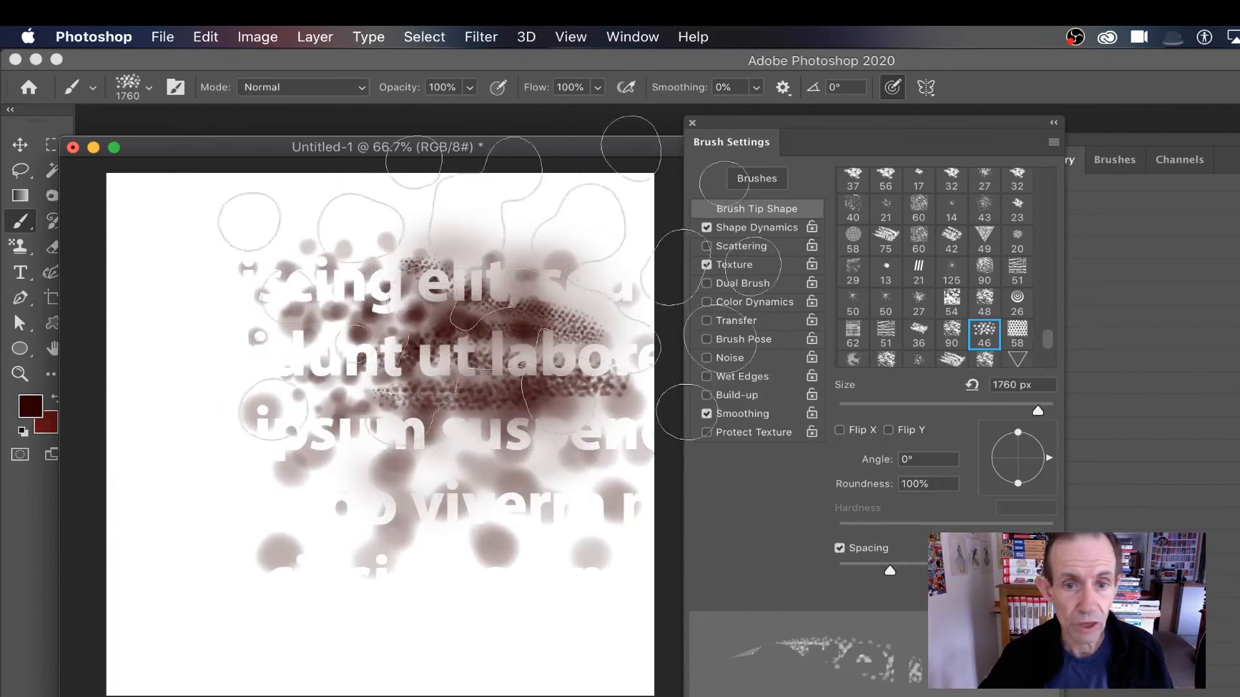
Reduce the texture Scale to 110% and paint smaller speckled text across the lower half of the canvas.
left_click(758, 263)
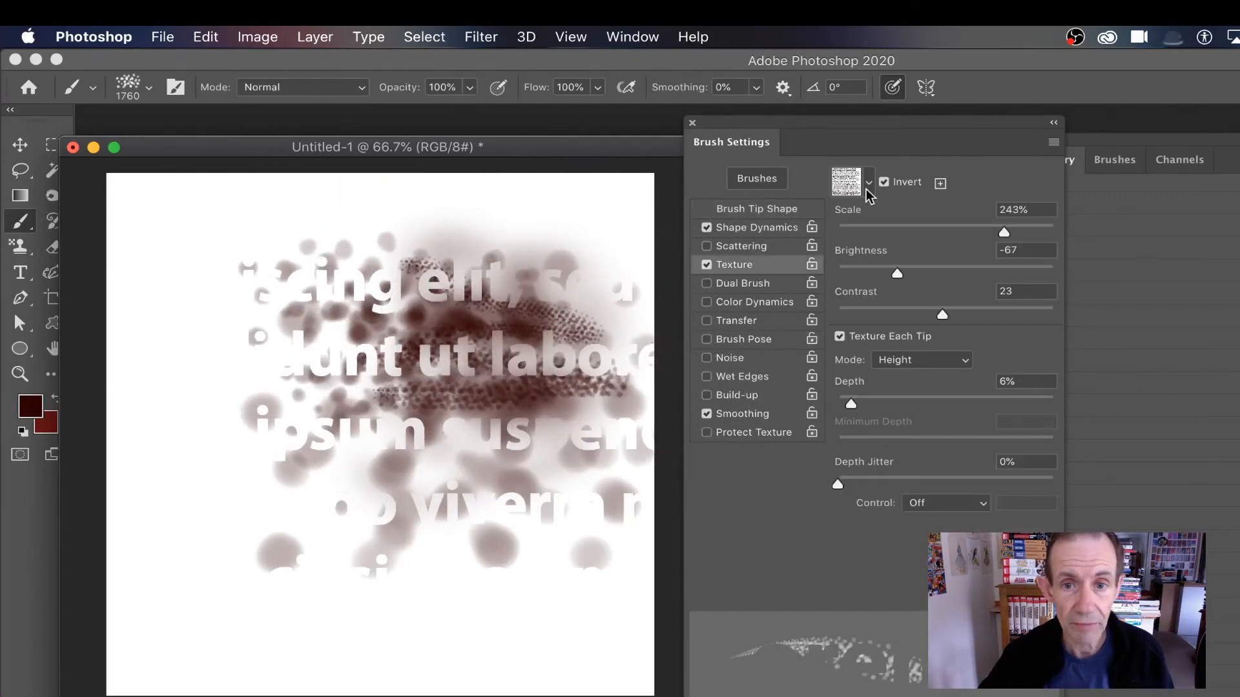
mouse_move(996, 227)
left_mouse_down()
mouse_move(937, 228)
mouse_move(949, 228)
left_mouse_up()
mouse_move(505, 513)
left_mouse_down()
mouse_move(480, 509)
mouse_move(483, 526)
mouse_move(412, 551)
mouse_move(421, 586)
mouse_move(376, 594)
mouse_move(240, 574)
mouse_move(191, 527)
mouse_move(217, 503)
left_mouse_up()
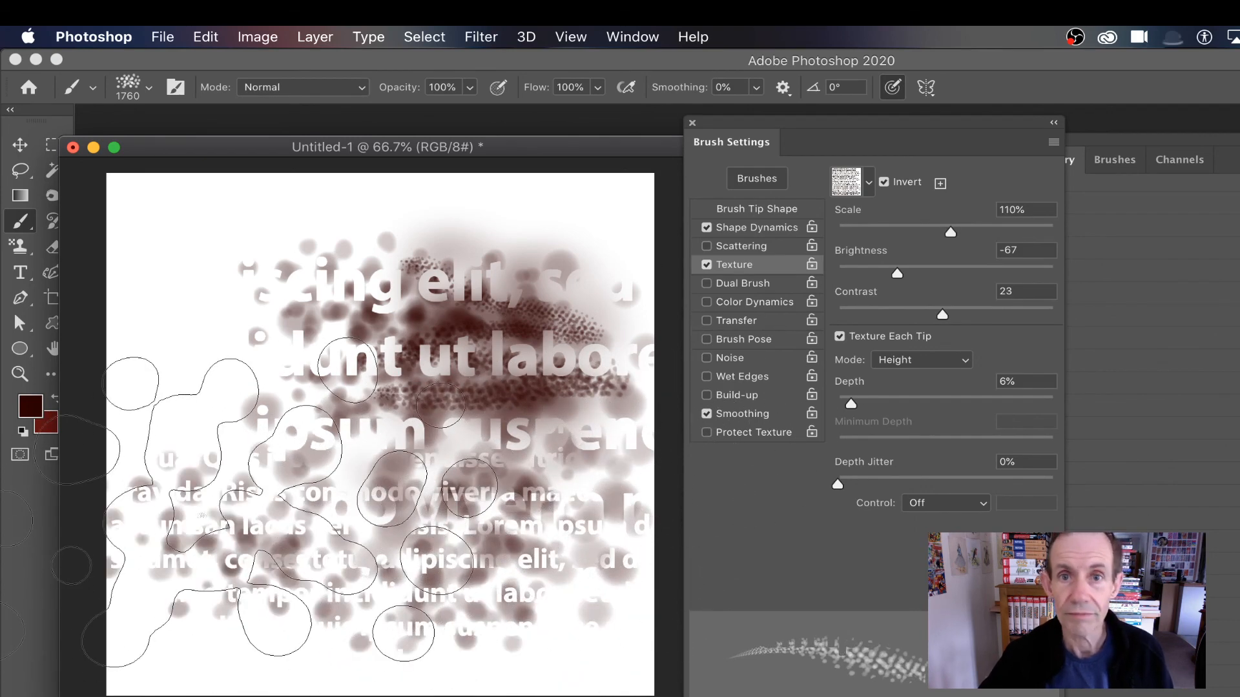